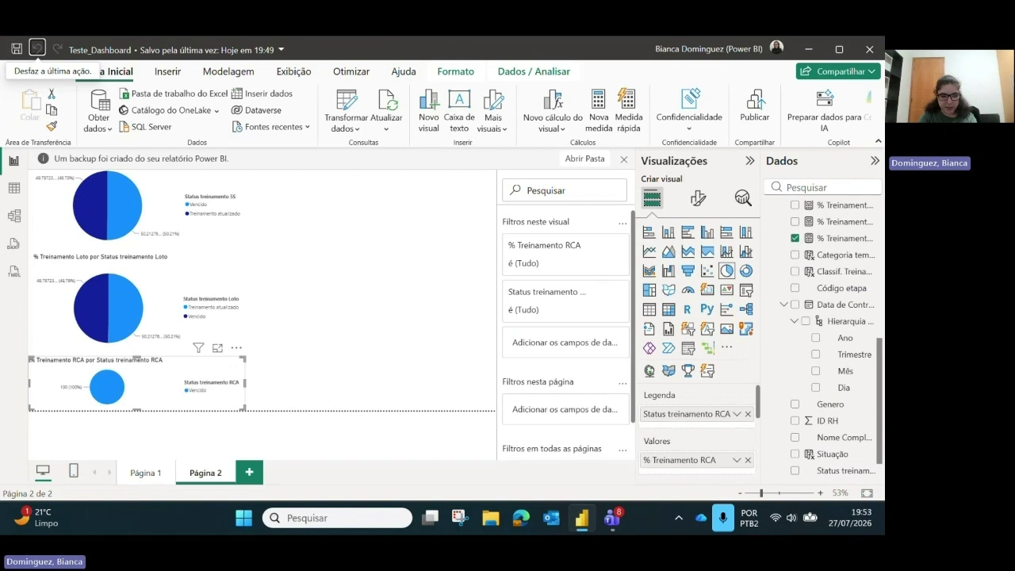
# - Open the report's data transformation editor and display the Status Treinamentos query
pyautogui.click(37, 48)
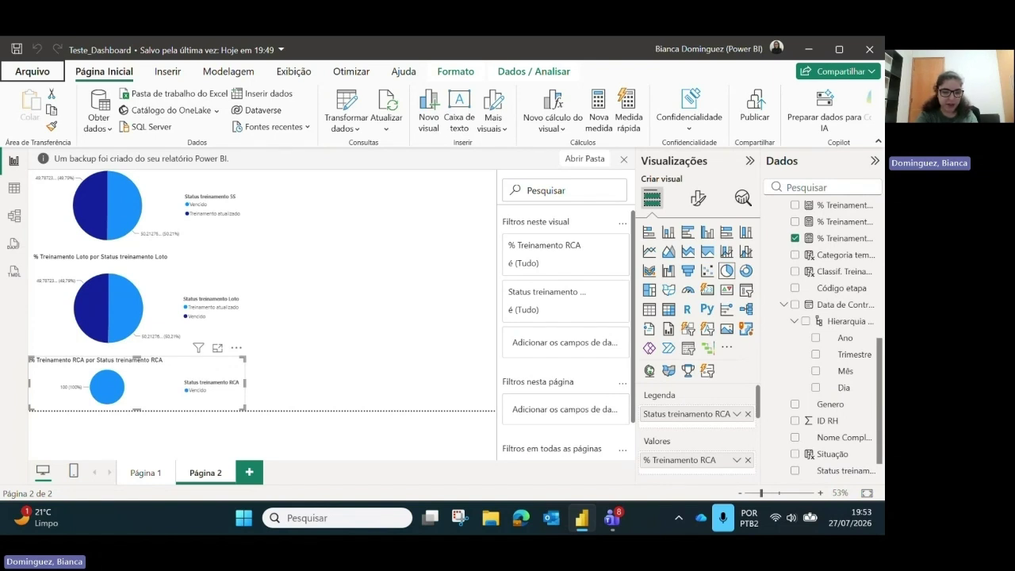
pyautogui.press('Right')
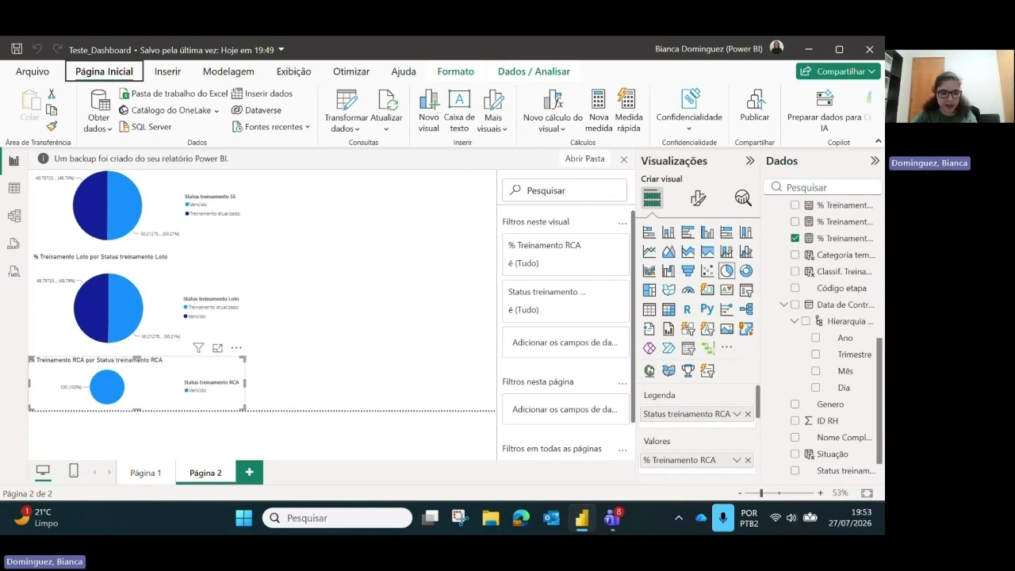
pyautogui.press('Tab')
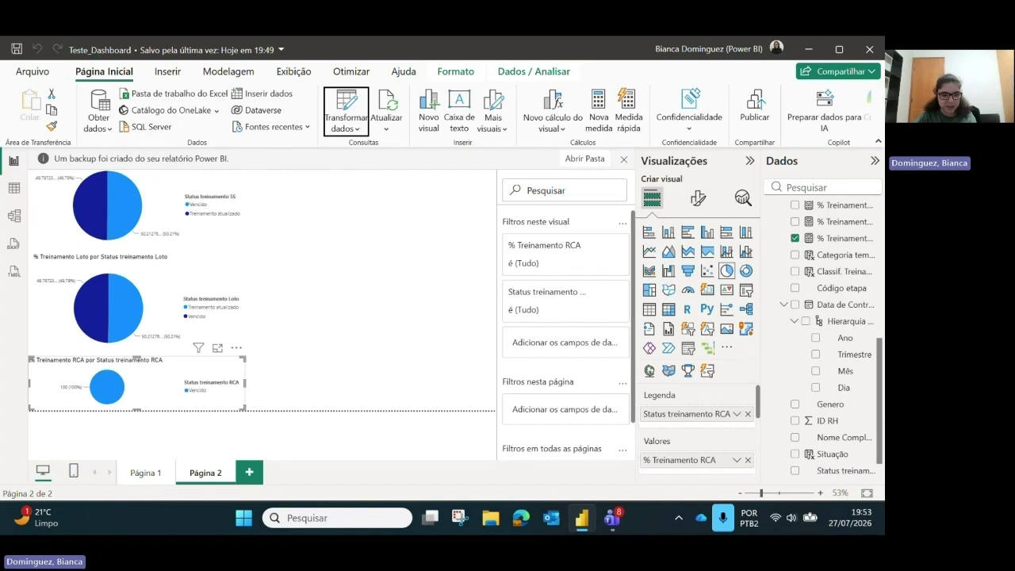
pyautogui.click(346, 110)
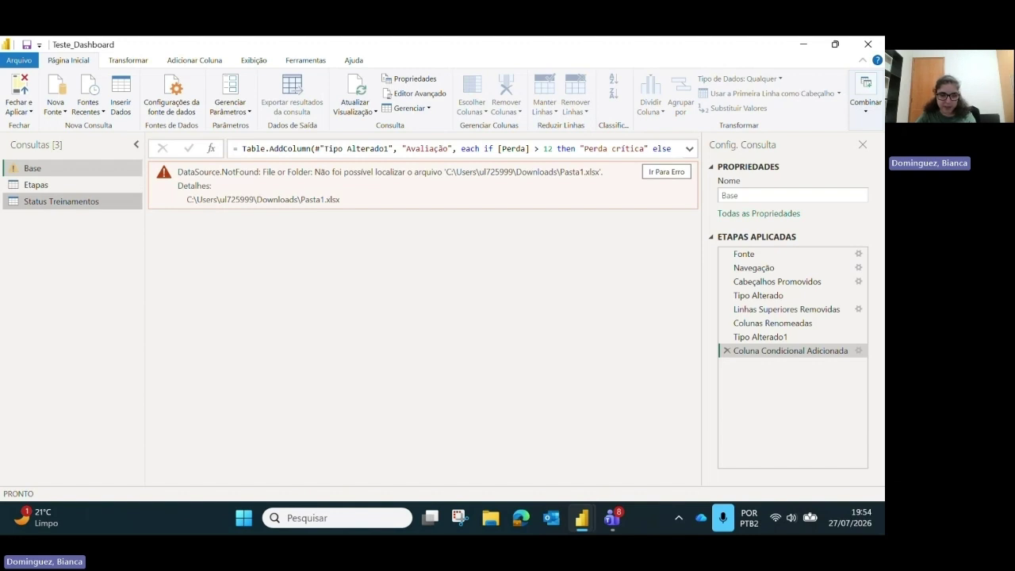
pyautogui.click(62, 201)
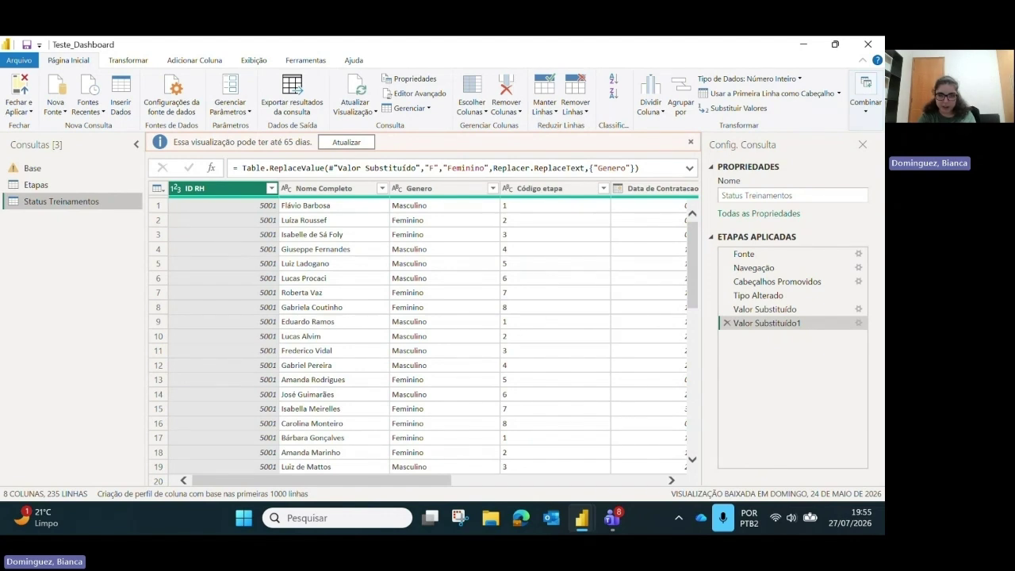
# - Go to the Nome Completo column of the Status Treinamentos query
pyautogui.hotkey('ctrl', 'g')
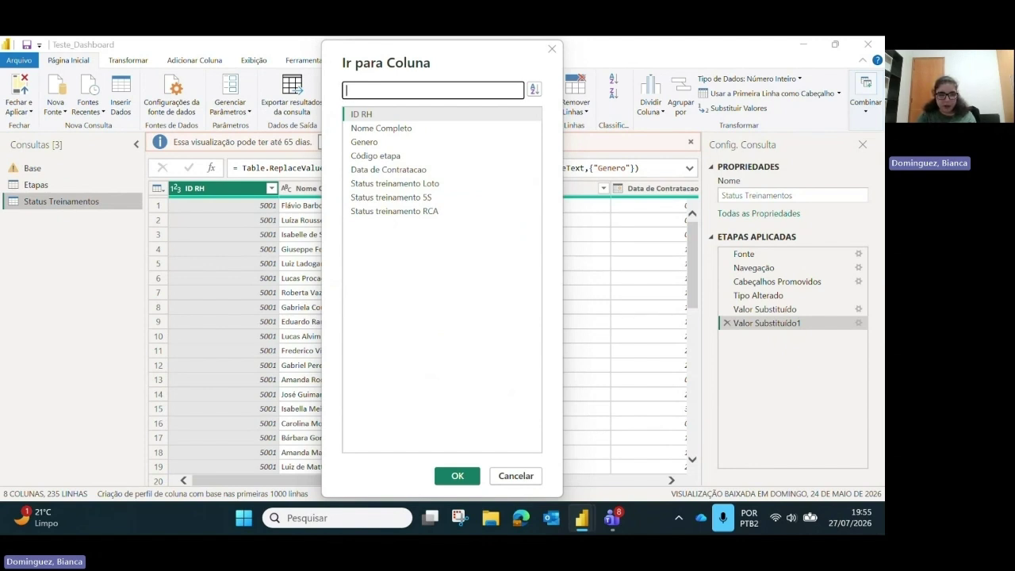
pyautogui.press('Tab')
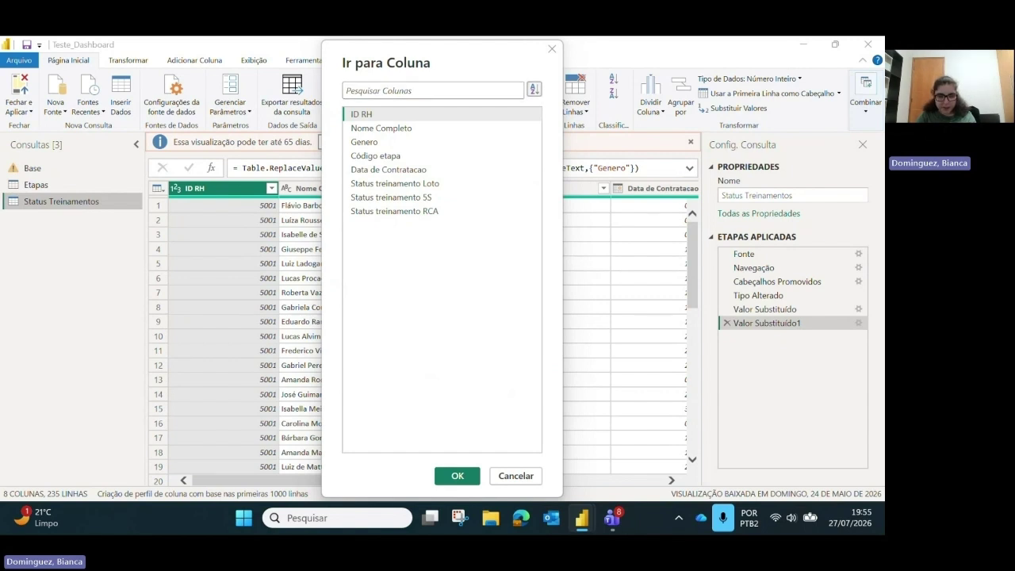
pyautogui.press('Tab')
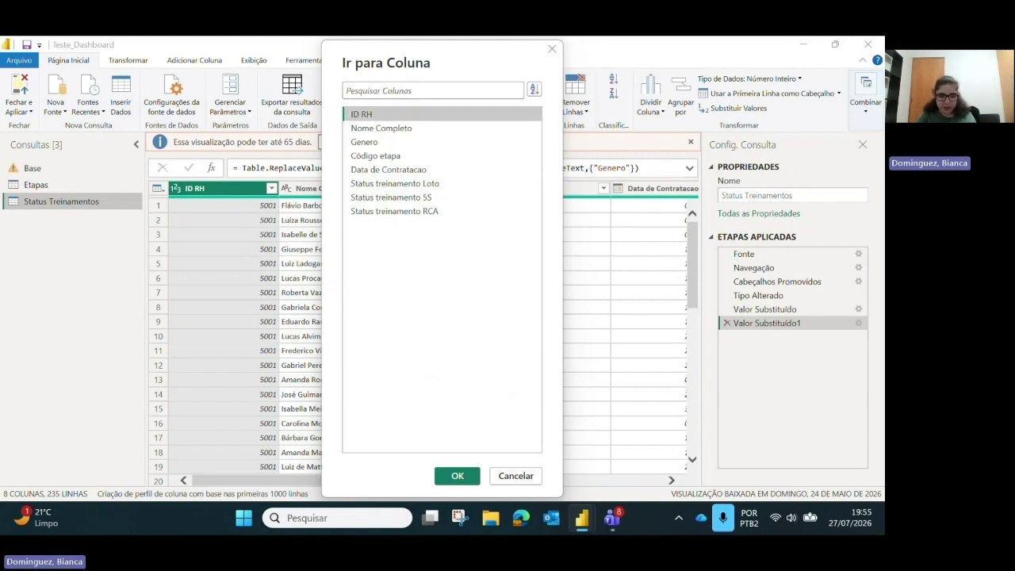
pyautogui.press('Down')
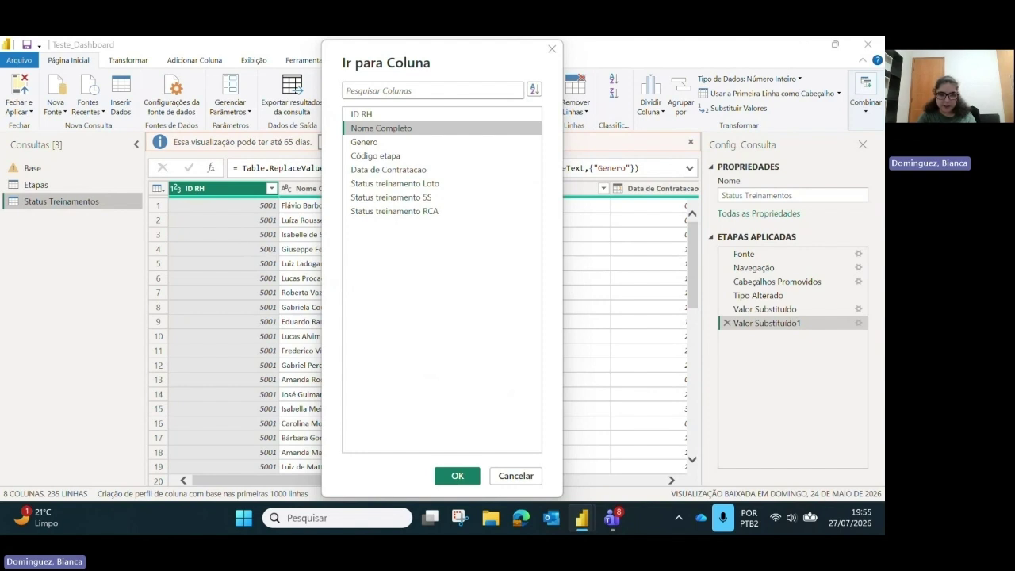
pyautogui.press('Tab')
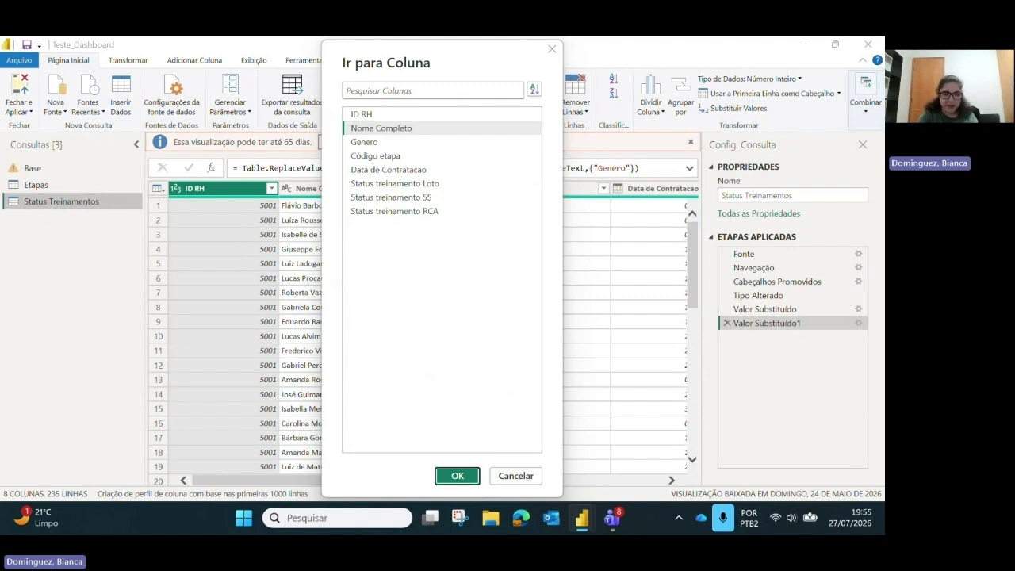
pyautogui.press('Return')
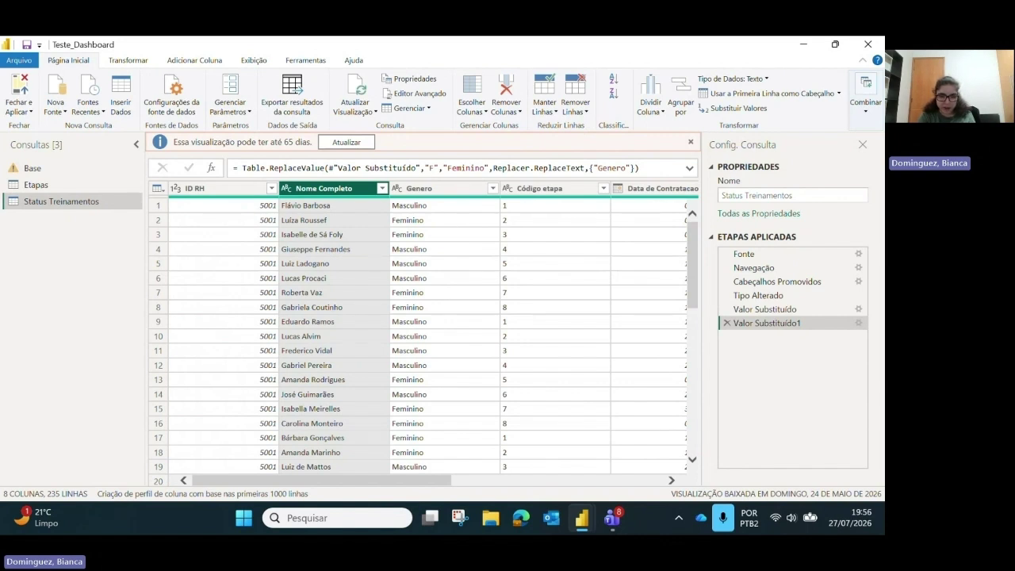
# - Start splitting the Nome Completo column by delimiter
pyautogui.press('alt')
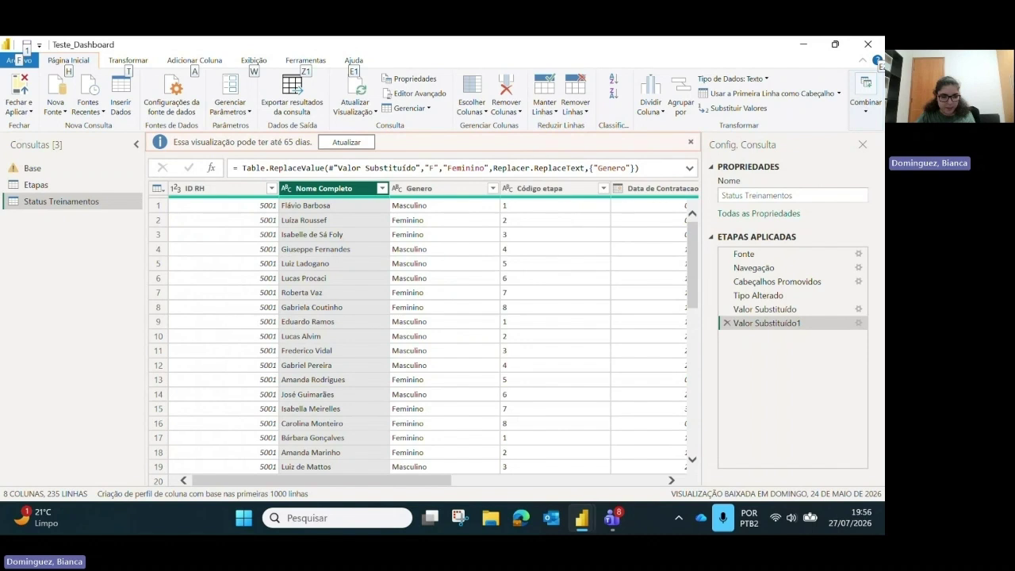
pyautogui.press('t')
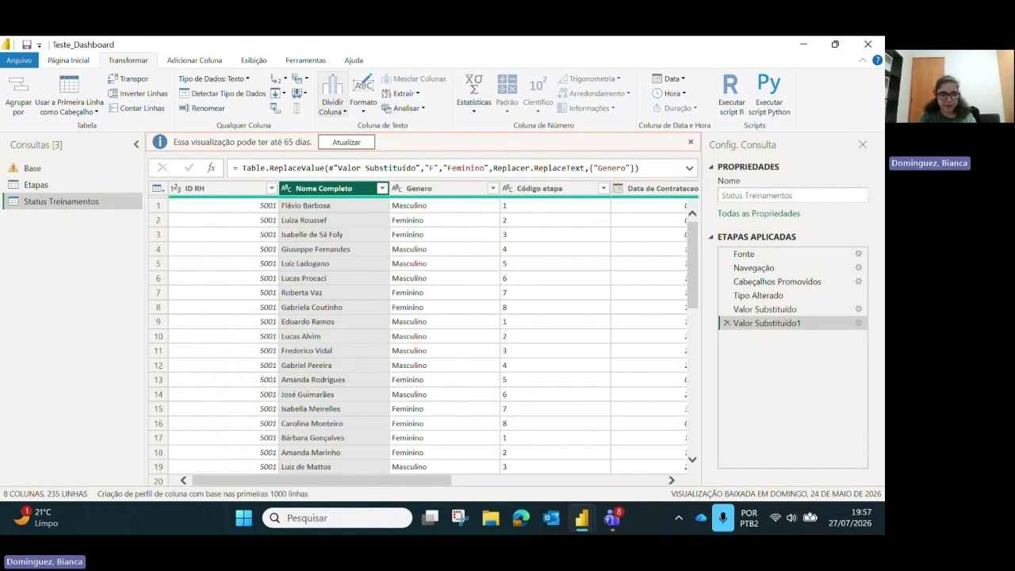
pyautogui.click(332, 100)
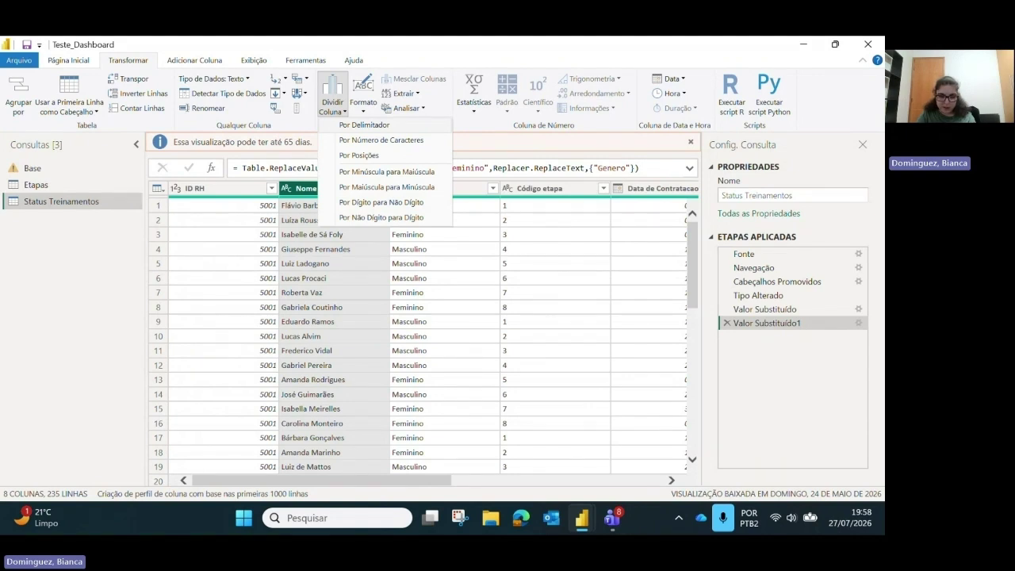
pyautogui.click(364, 124)
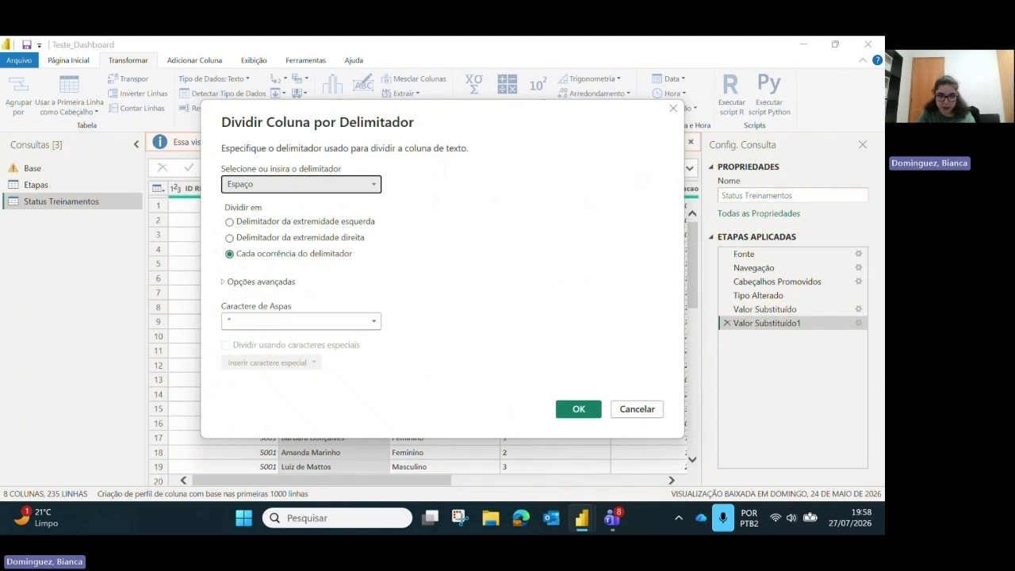
# - Review the available delimiters for the split and choose Espaço
pyautogui.hotkey('alt', 'Down')
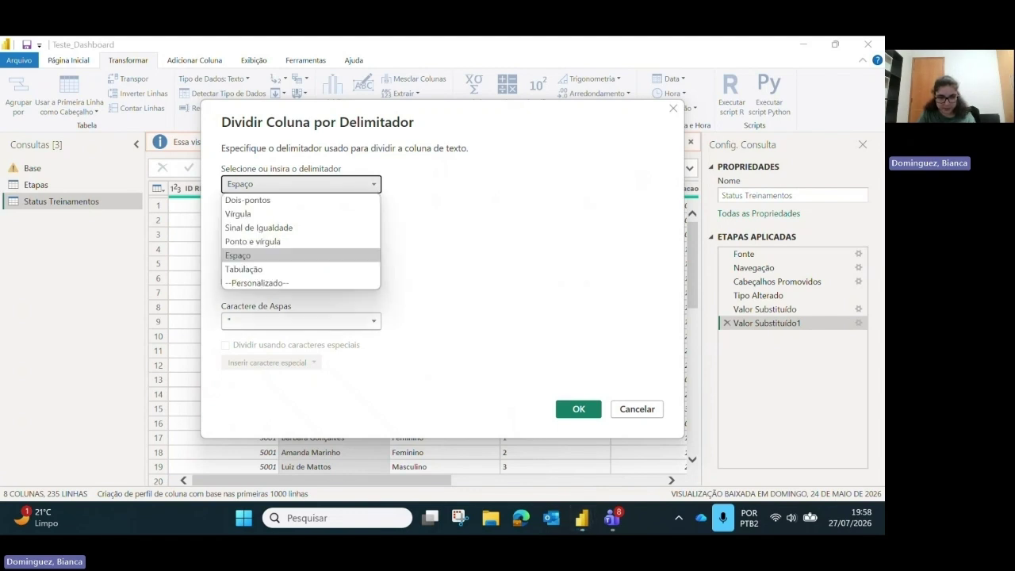
pyautogui.press('Up')
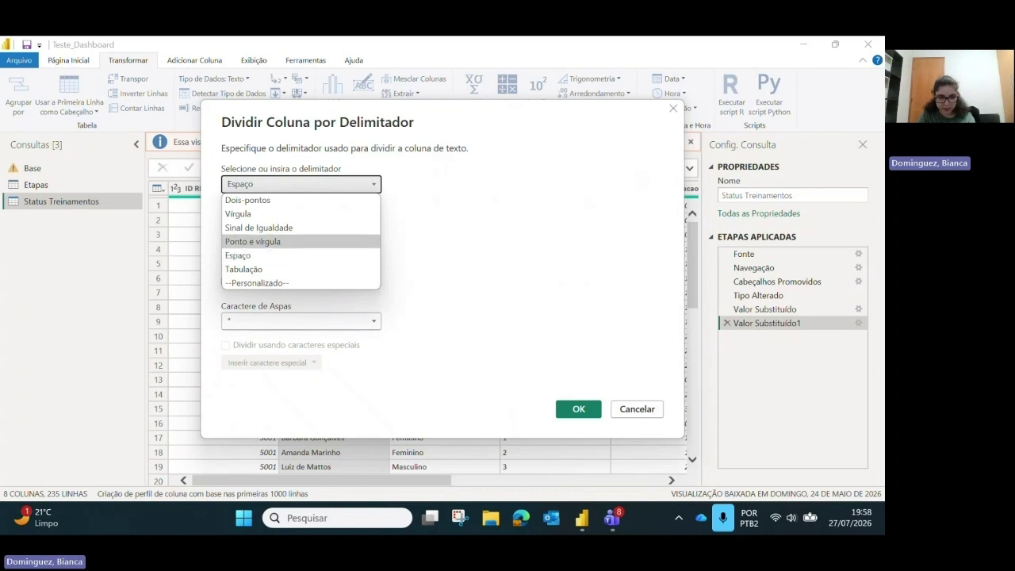
pyautogui.press('Up')
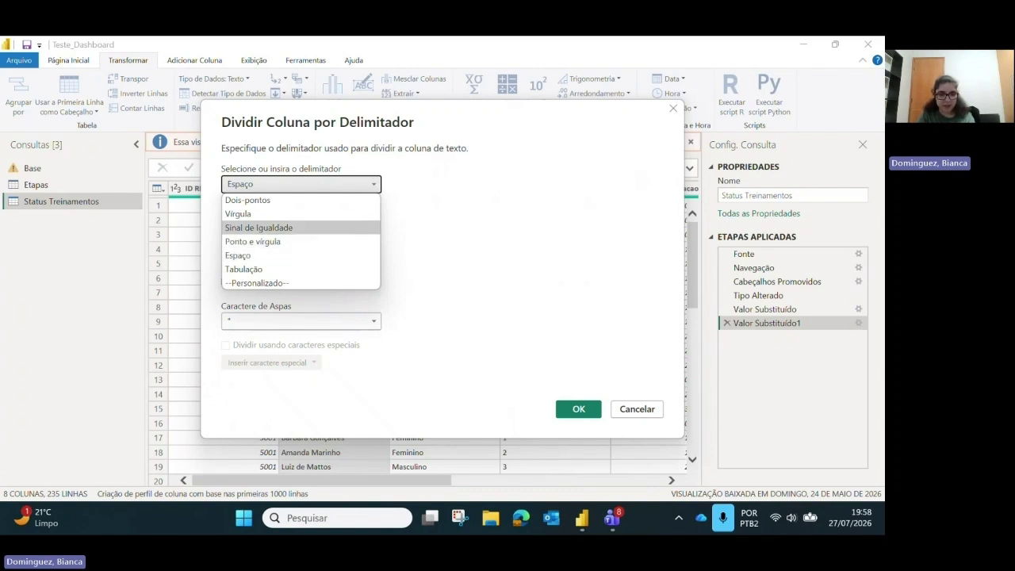
pyautogui.press('Up')
pyautogui.press('Up')
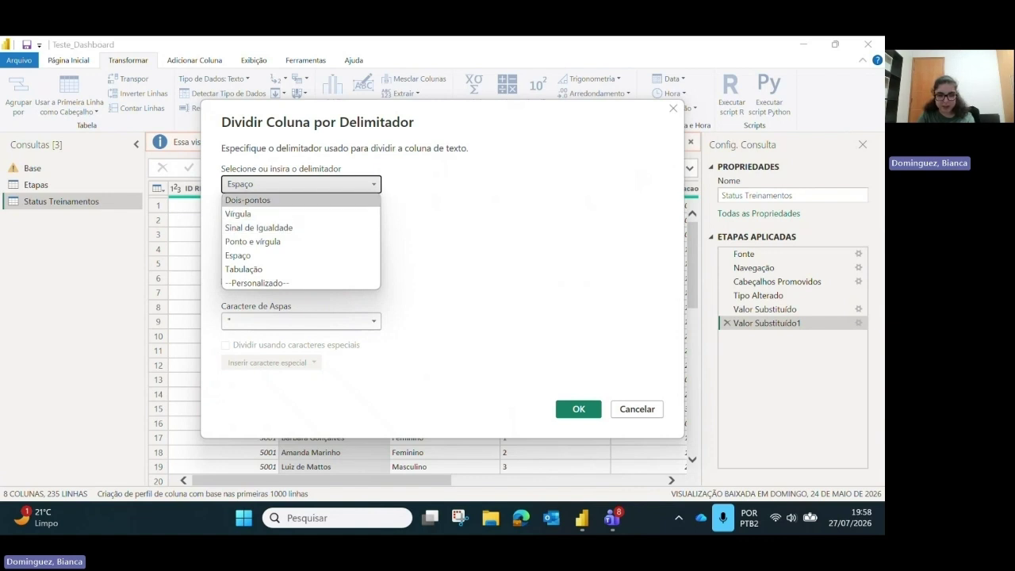
pyautogui.press('Down')
pyautogui.press('Down')
pyautogui.press('Down')
pyautogui.press('Down')
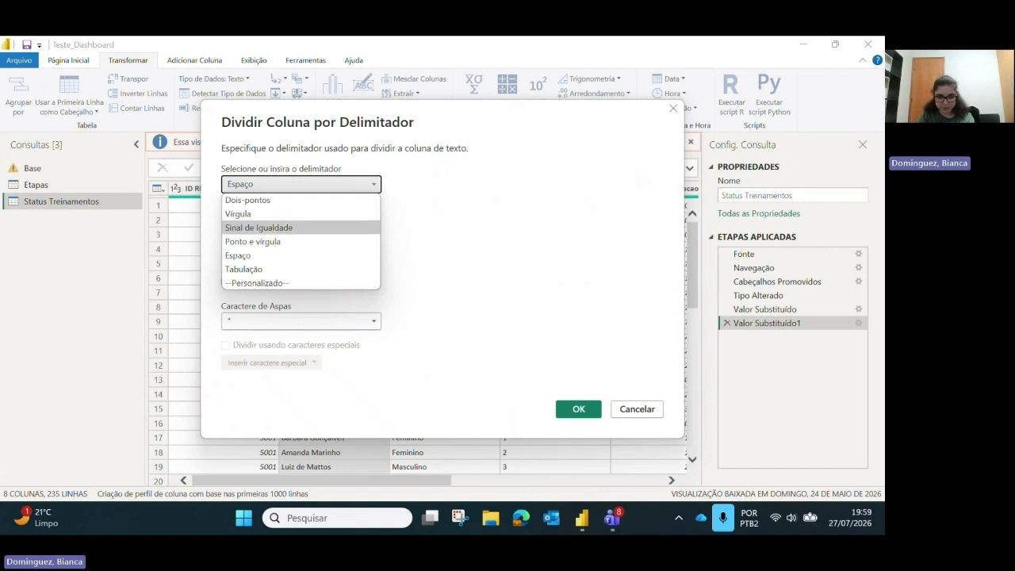
pyautogui.press('Down')
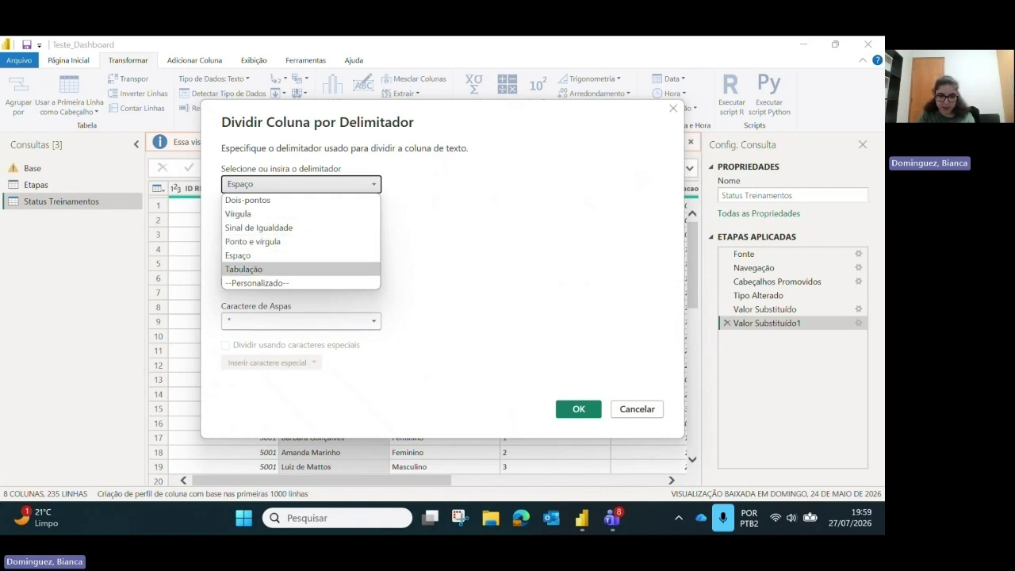
pyautogui.press('Down')
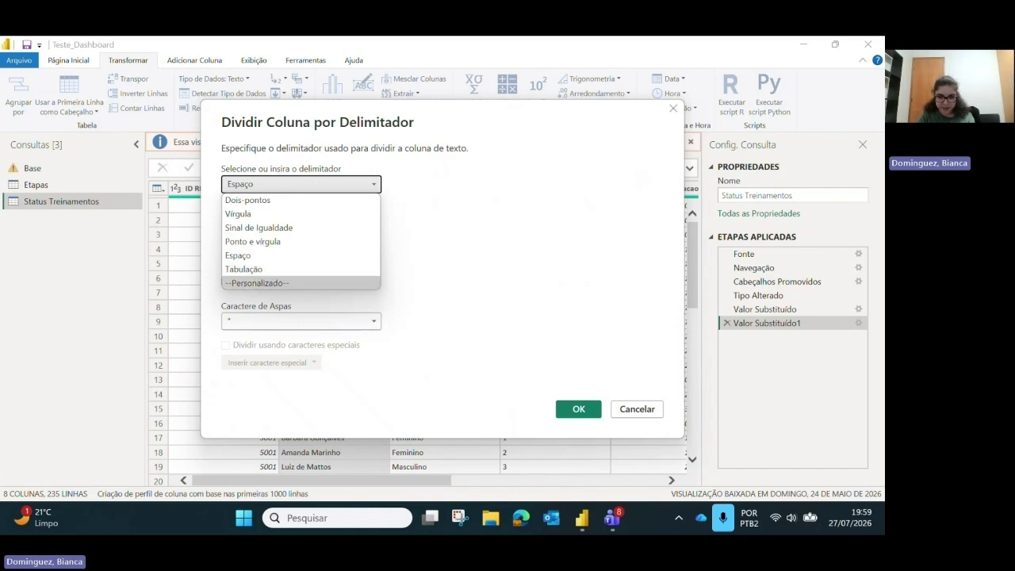
pyautogui.press('Up')
pyautogui.press('Up')
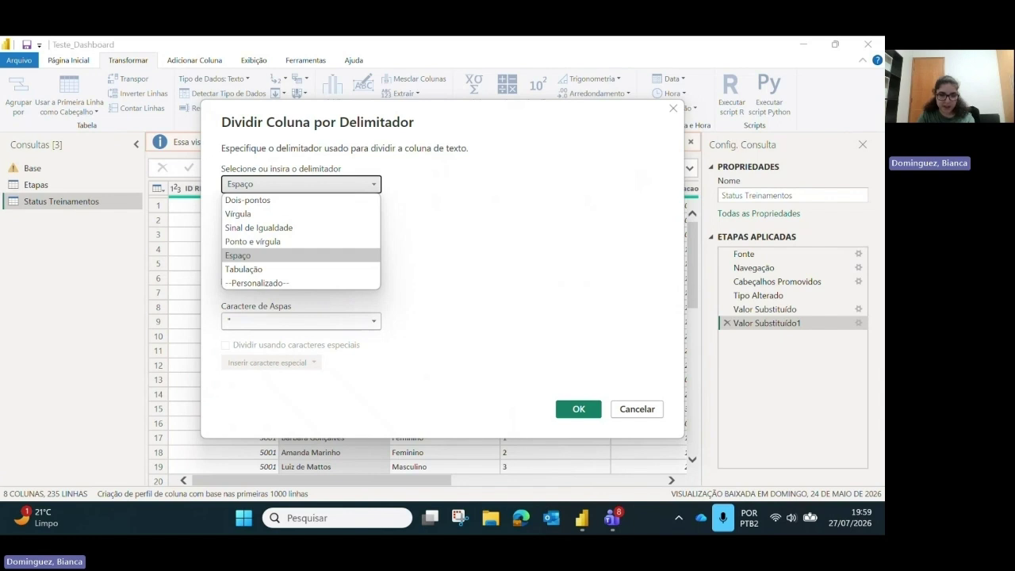
pyautogui.press('Return')
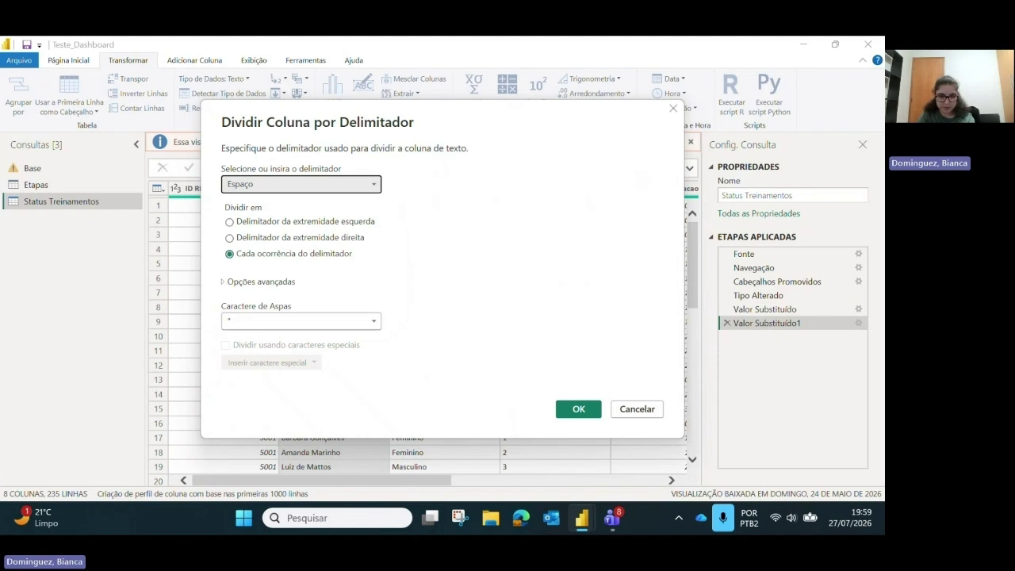
# - Try the split positions Delimitador da extremidade esquerda and Delimitador da extremidade direita
pyautogui.press('Tab')
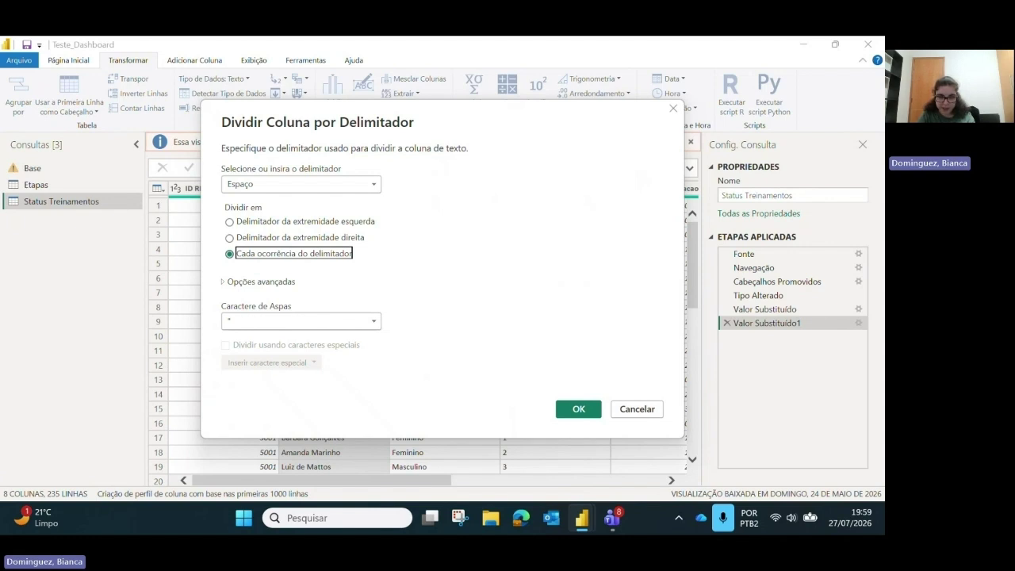
pyautogui.click(230, 222)
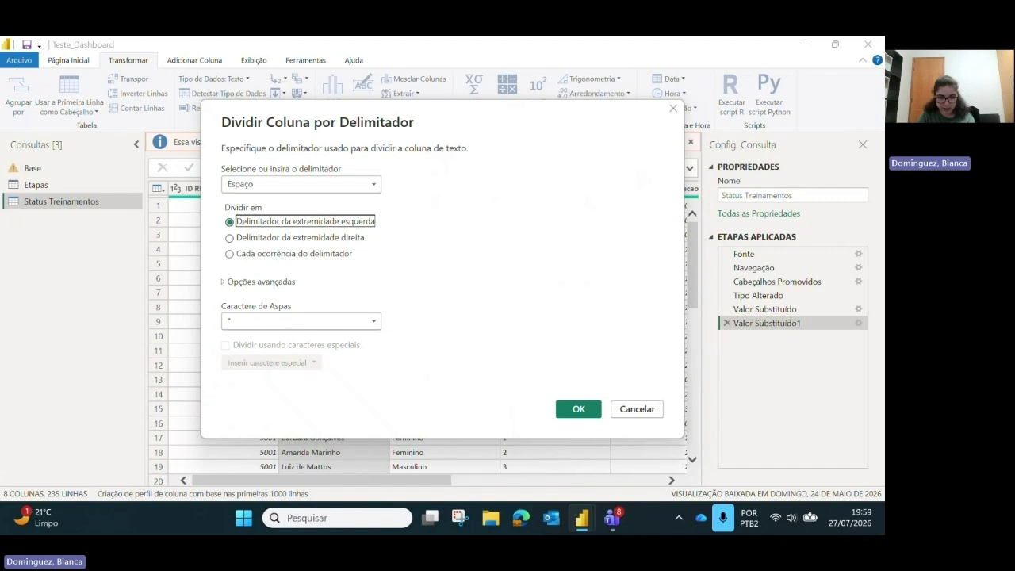
pyautogui.click(229, 237)
pyautogui.click(230, 222)
pyautogui.click(229, 238)
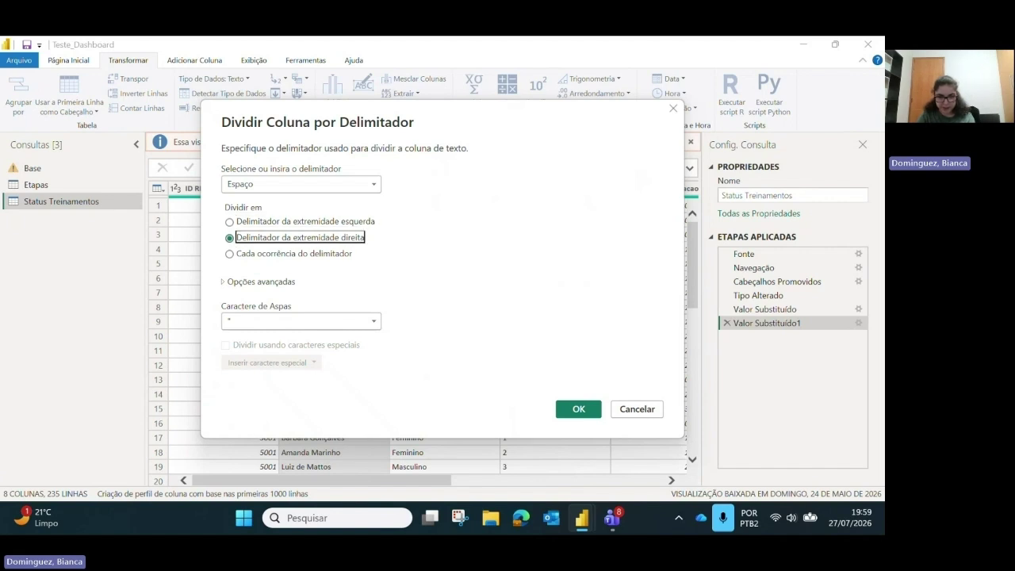
pyautogui.press('Tab')
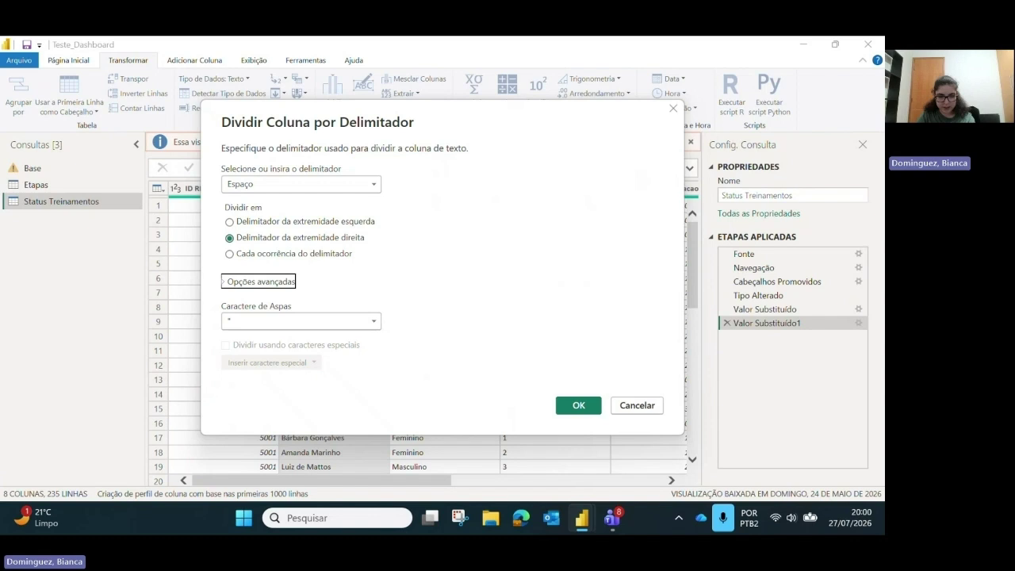
pyautogui.press('Tab')
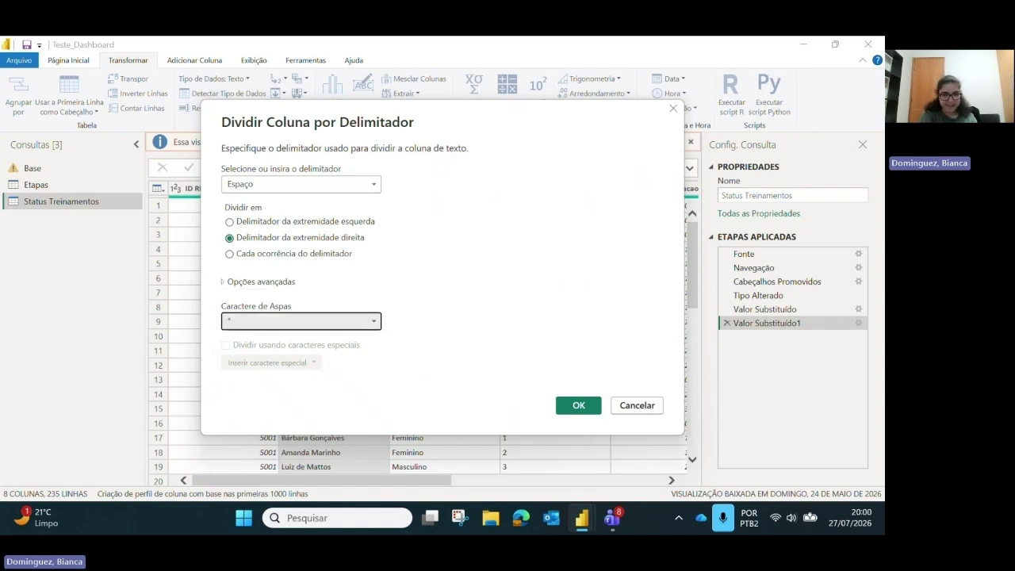
pyautogui.hotkey('shift', 'Tab')
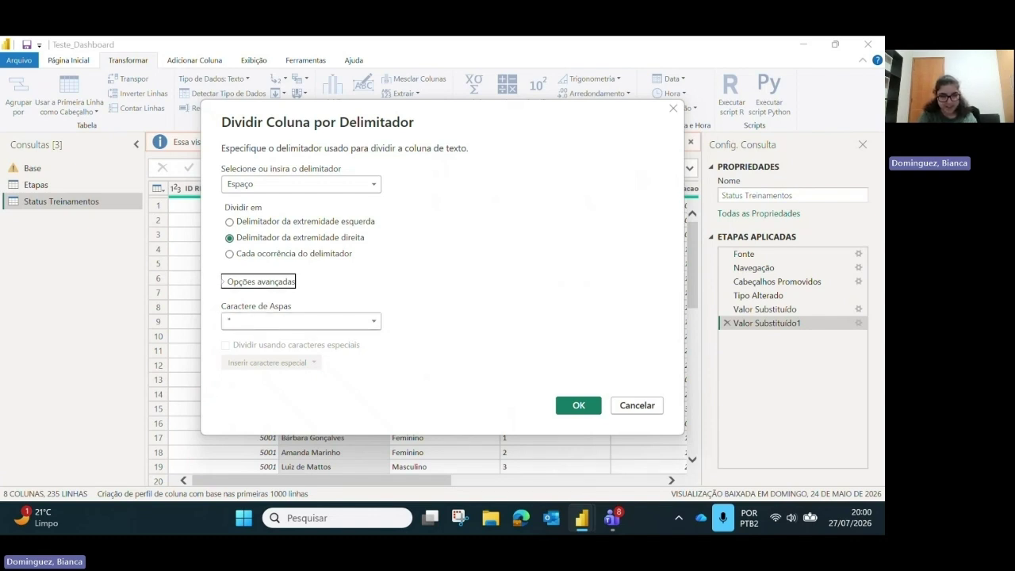
pyautogui.hotkey('shift', 'Tab')
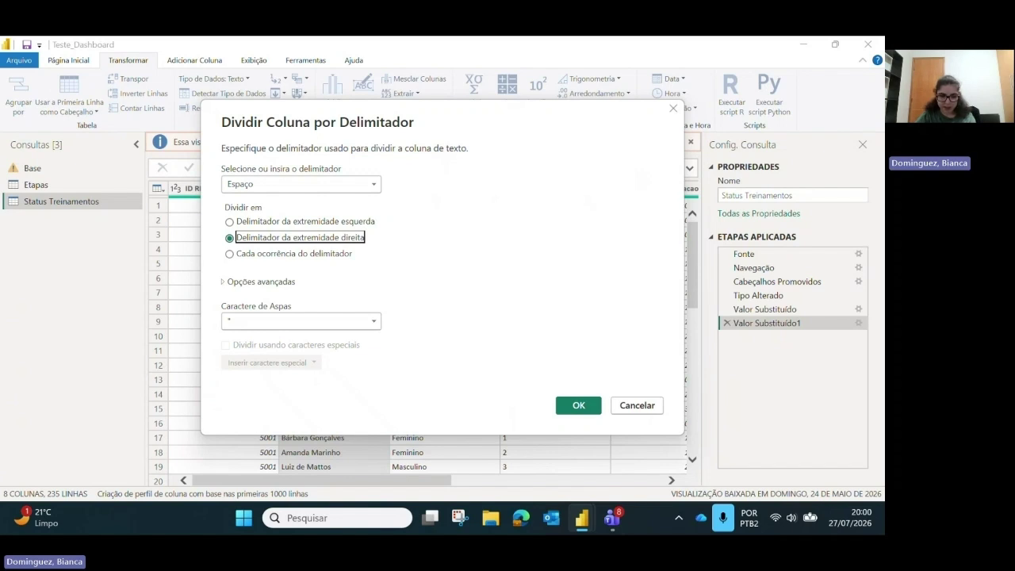
# - Set the Nome Completo column to split at Cada ocorrência do delimitador
pyautogui.press('Down')
pyautogui.press('Up')
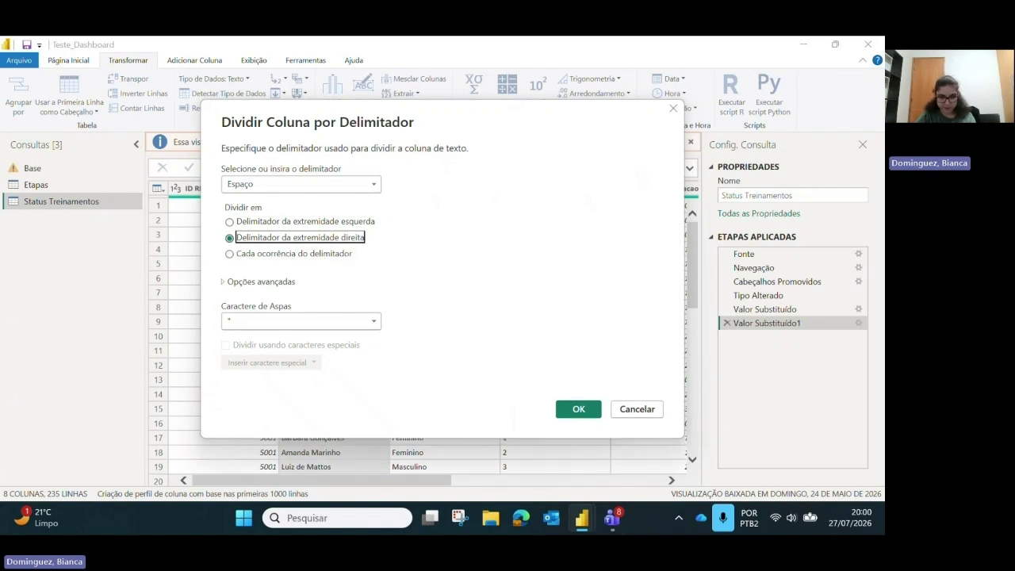
pyautogui.press('Down')
pyautogui.press('Down')
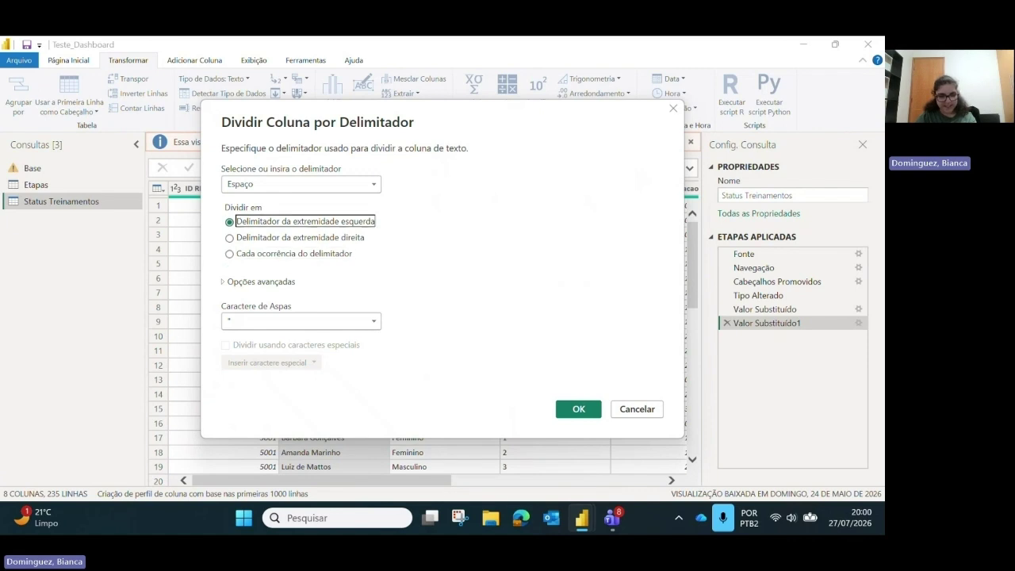
pyautogui.press('Up')
pyautogui.press('Tab')
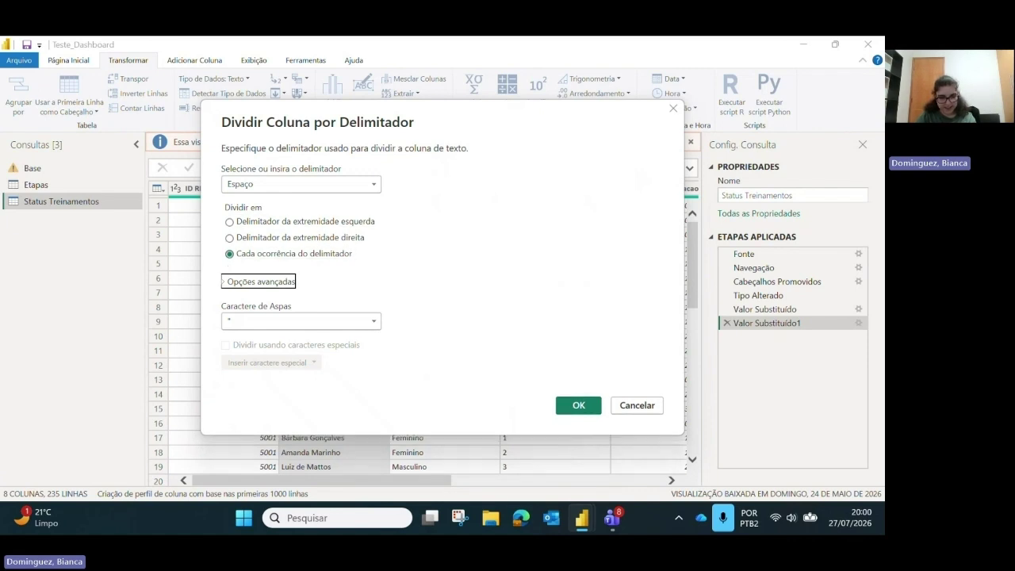
pyautogui.press('Tab')
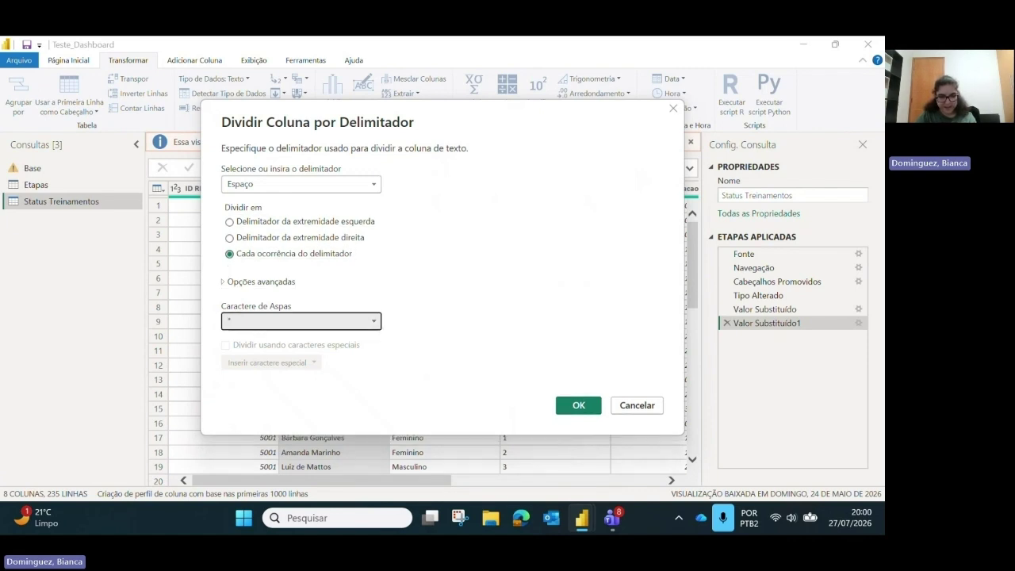
pyautogui.press('Tab')
pyautogui.hotkey('shift', 'Tab')
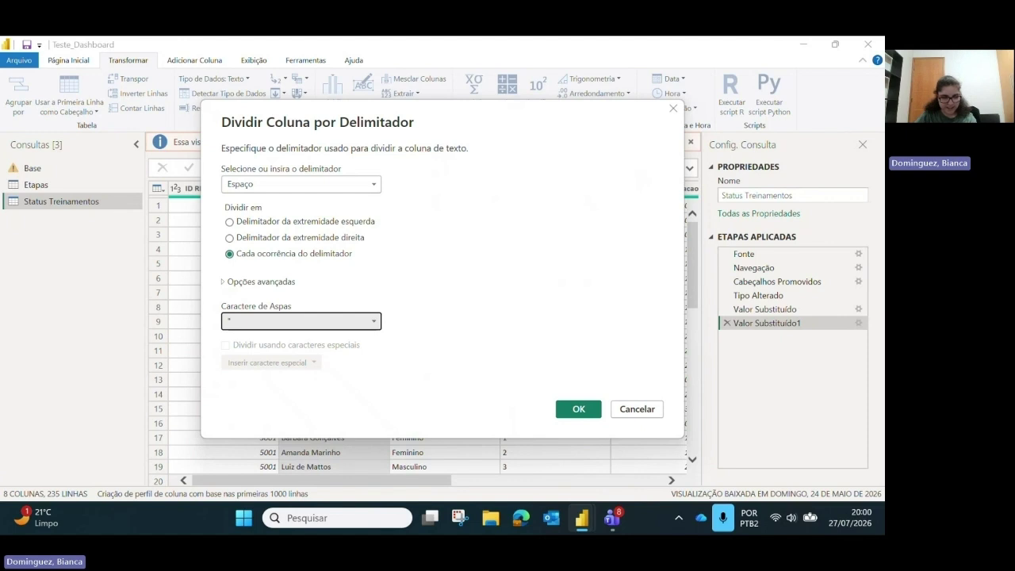
pyautogui.press('Tab')
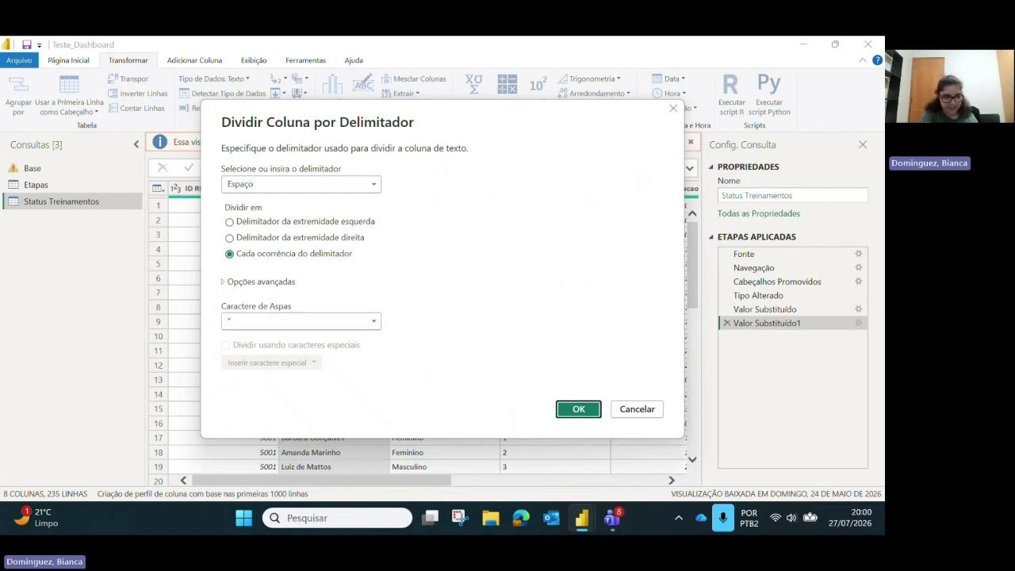
pyautogui.hotkey('shift', 'Tab')
pyautogui.hotkey('shift', 'Tab')
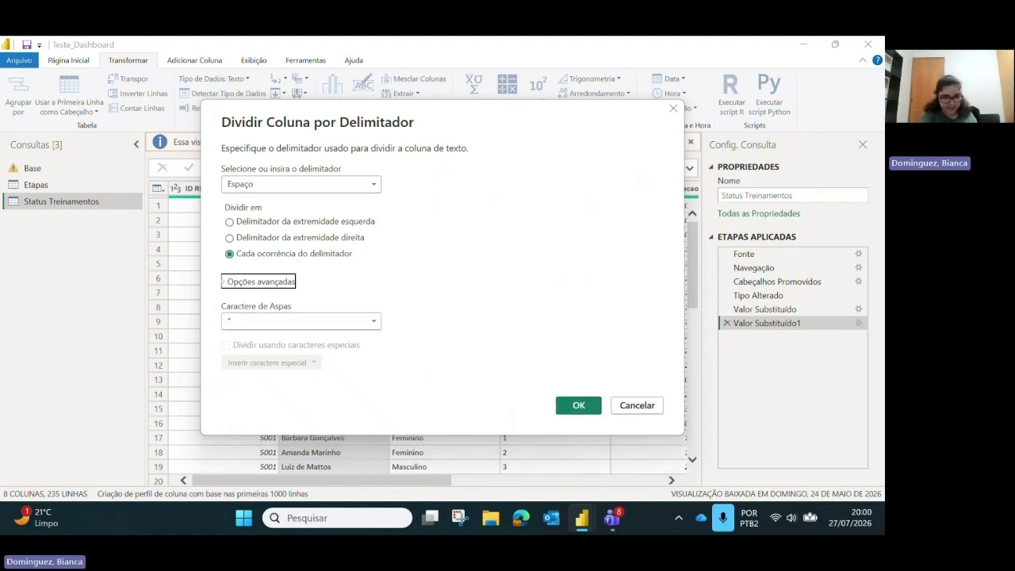
pyautogui.hotkey('shift', 'Tab')
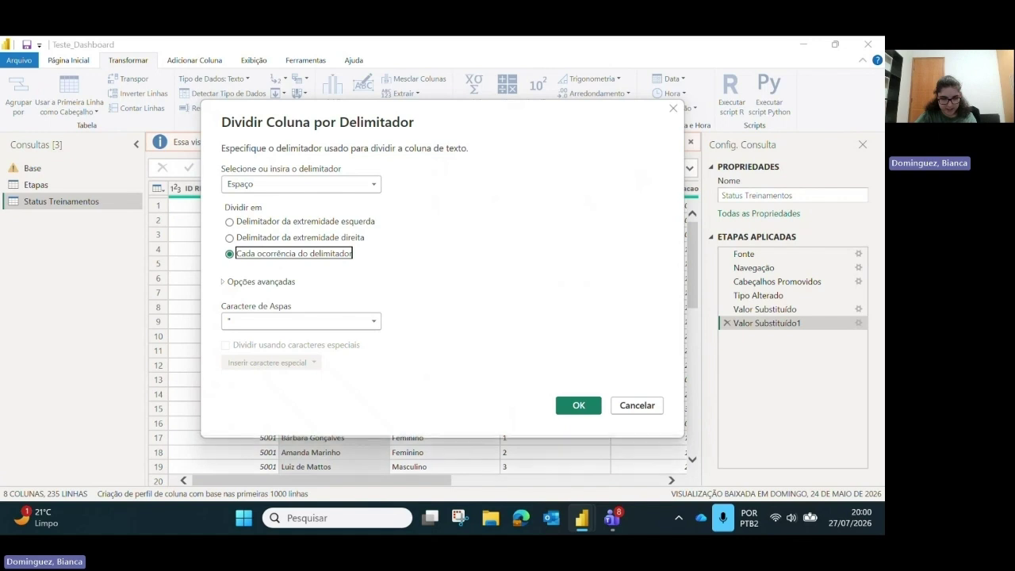
# - Try Delimitador da extremidade esquerda and Delimitador da extremidade direita as alternatives to splitting at each occurrence
pyautogui.press('Down')
pyautogui.press('Up')
pyautogui.press('Up')
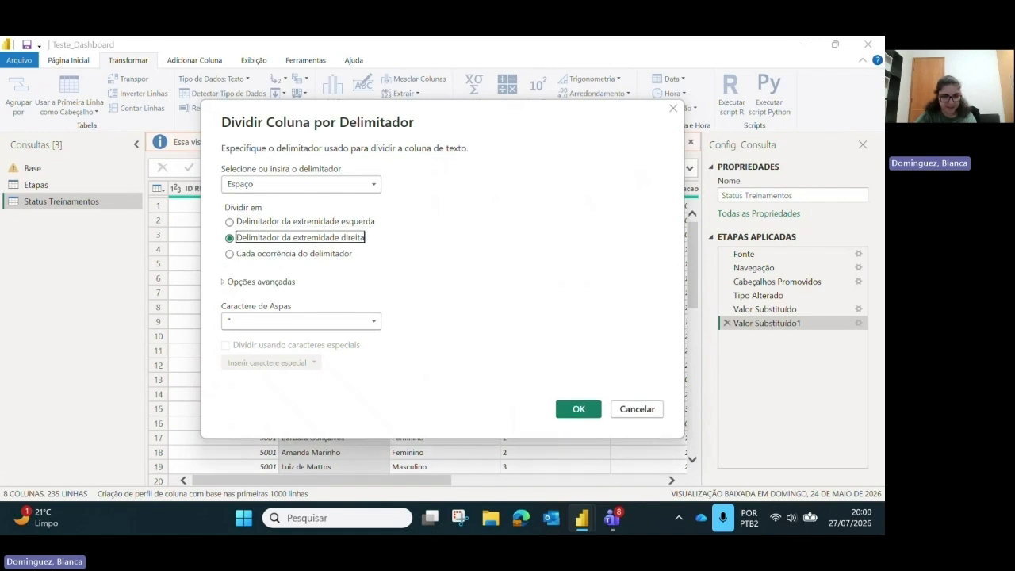
pyautogui.press('Up')
pyautogui.press('Up')
pyautogui.press('Down')
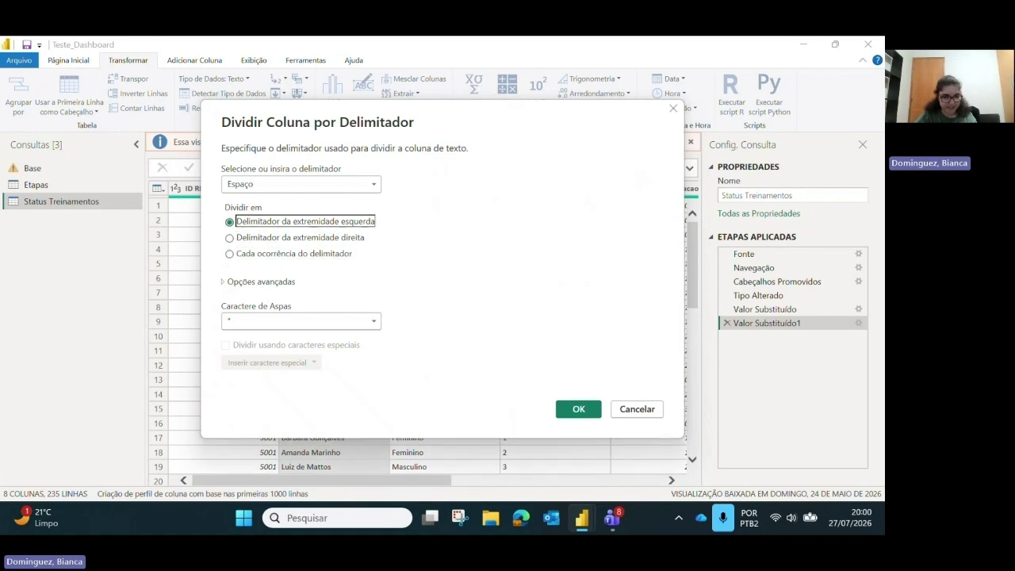
pyautogui.press('Up')
pyautogui.press('Up')
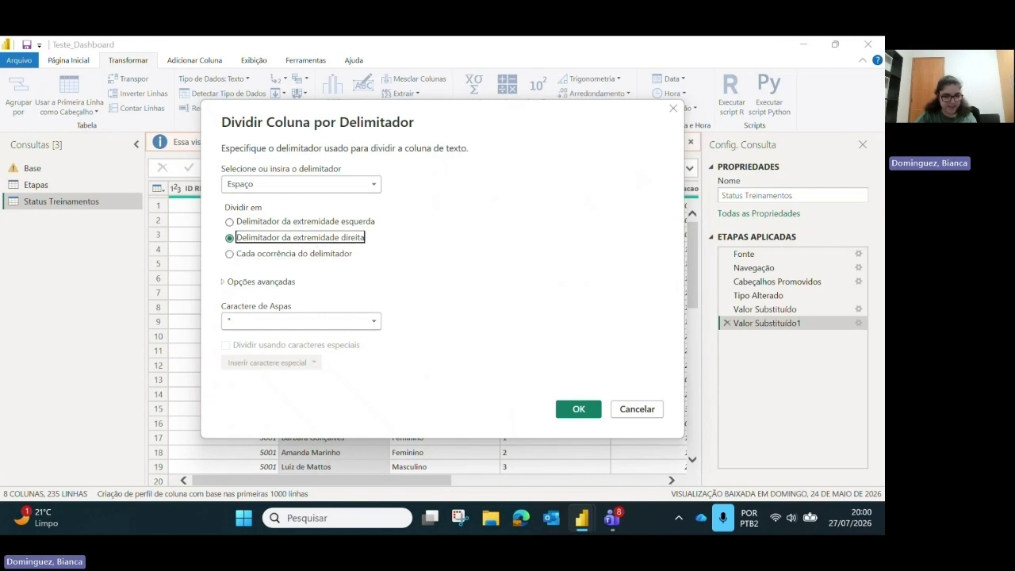
pyautogui.press('Tab')
pyautogui.press('Tab')
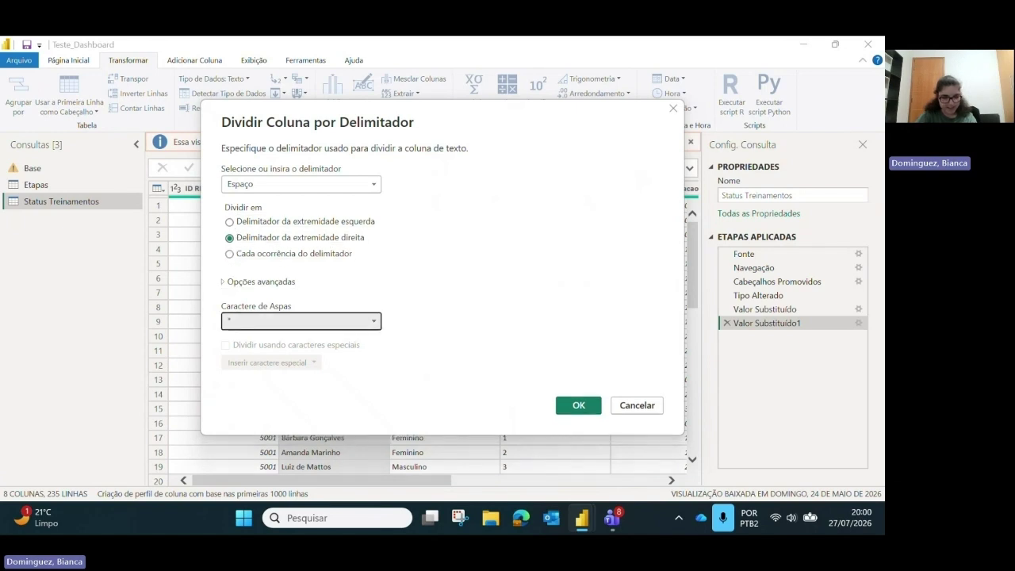
pyautogui.hotkey('shift', 'Tab')
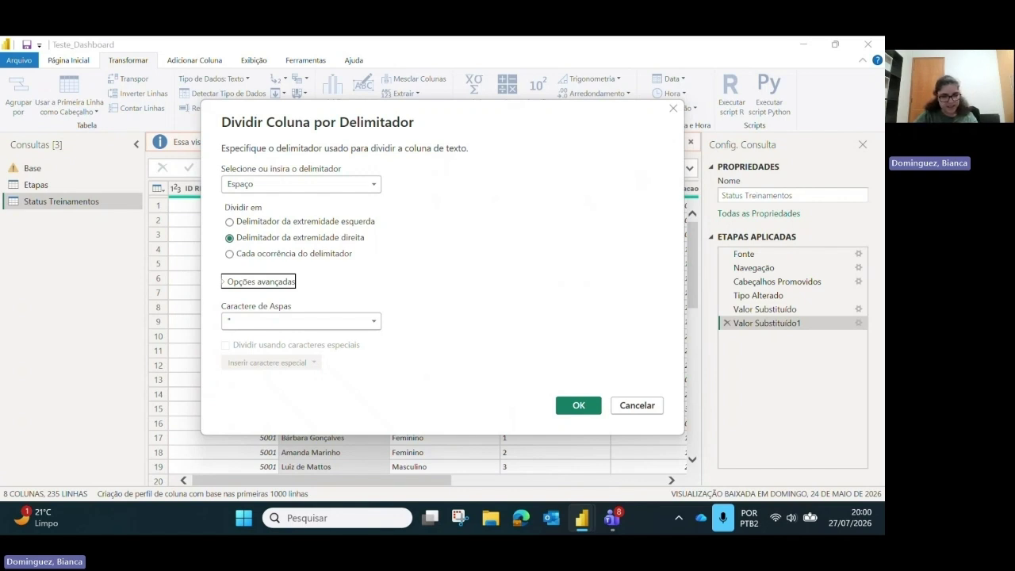
pyautogui.press('Tab')
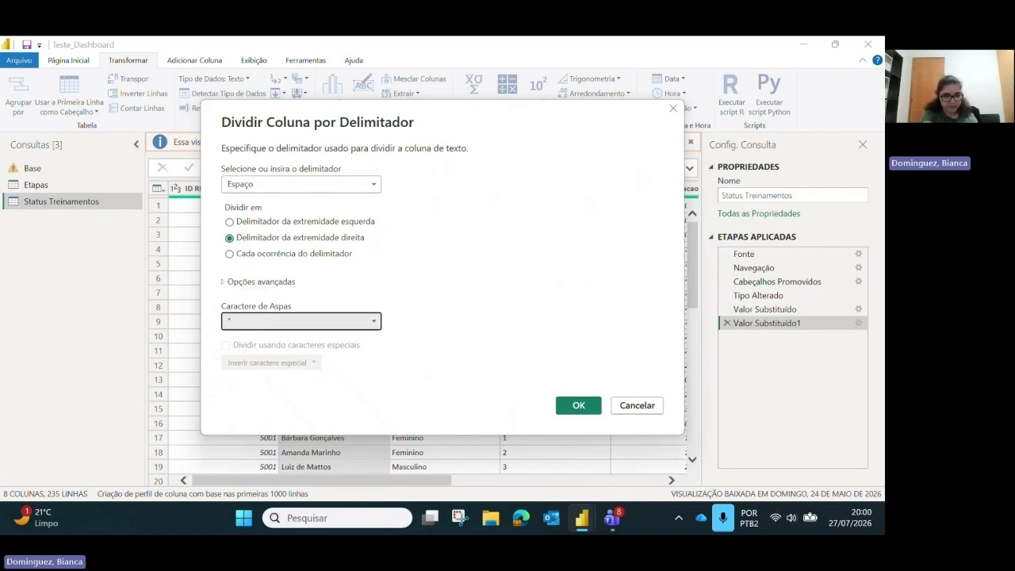
pyautogui.hotkey('shift', 'Tab')
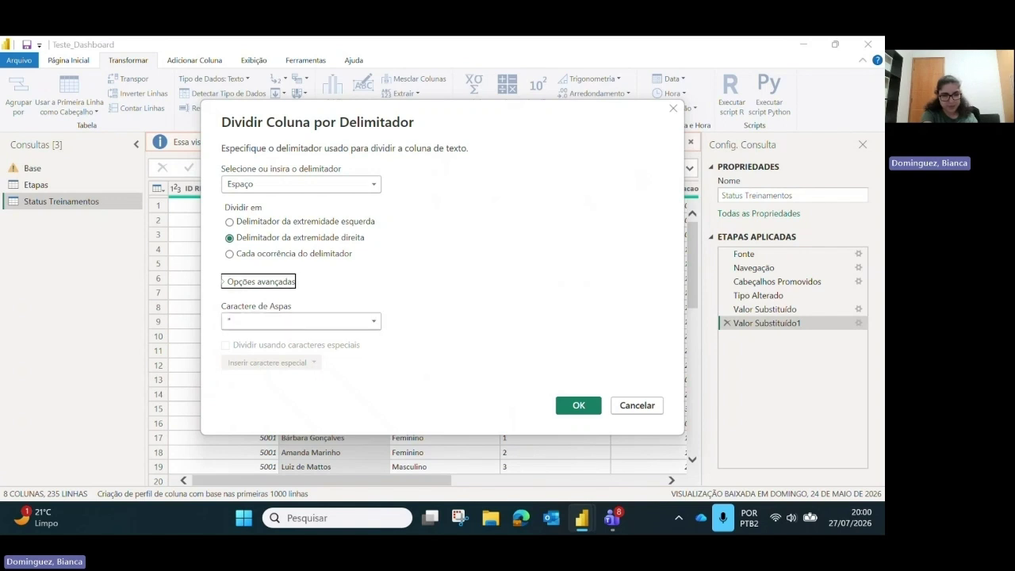
# - Set the split position to Delimitador da extremidade esquerda and apply the split to the Nome Completo column
pyautogui.hotkey('shift', 'Tab')
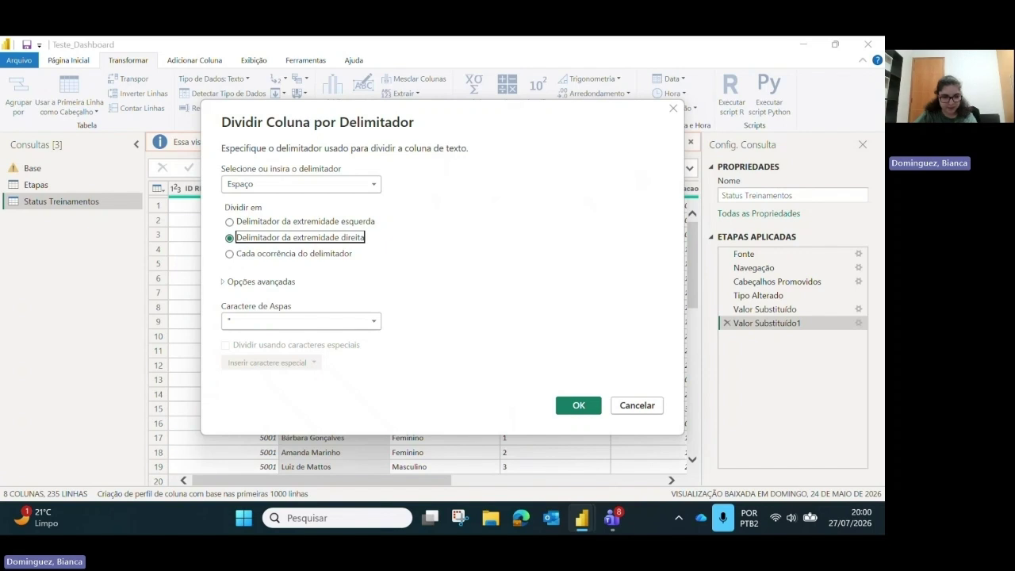
pyautogui.press('Up')
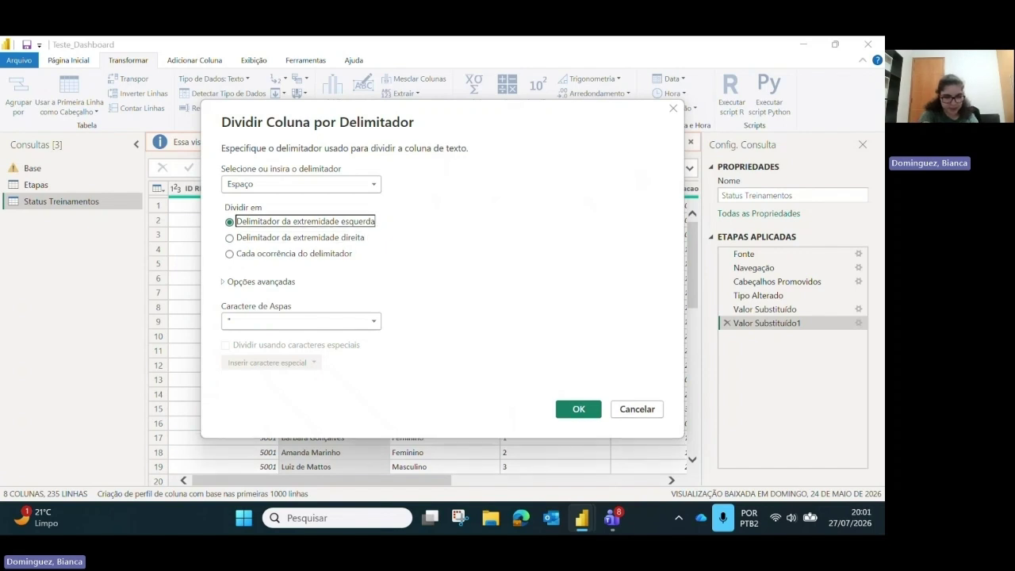
pyautogui.hotkey('shift', 'Tab')
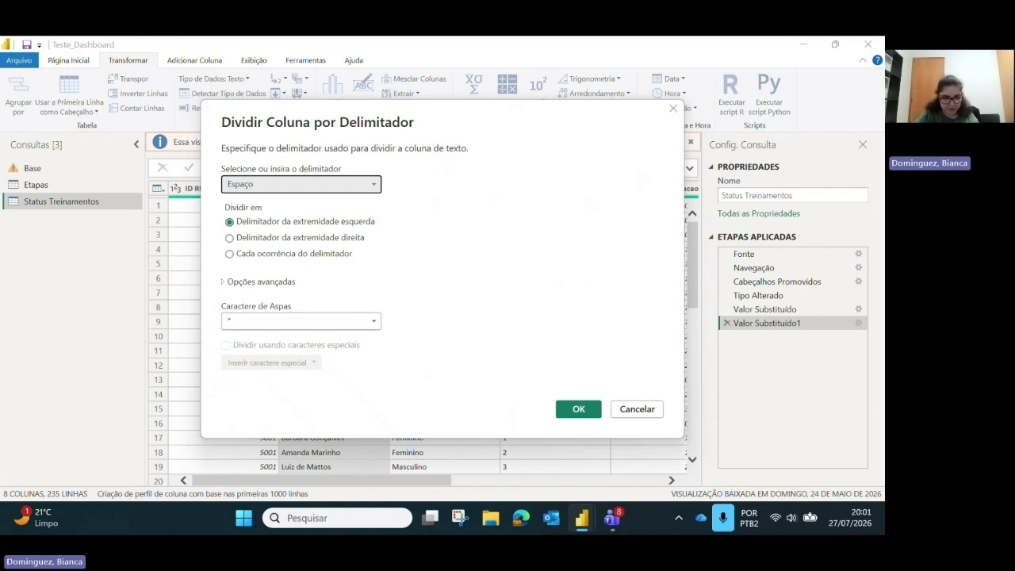
pyautogui.press('Tab')
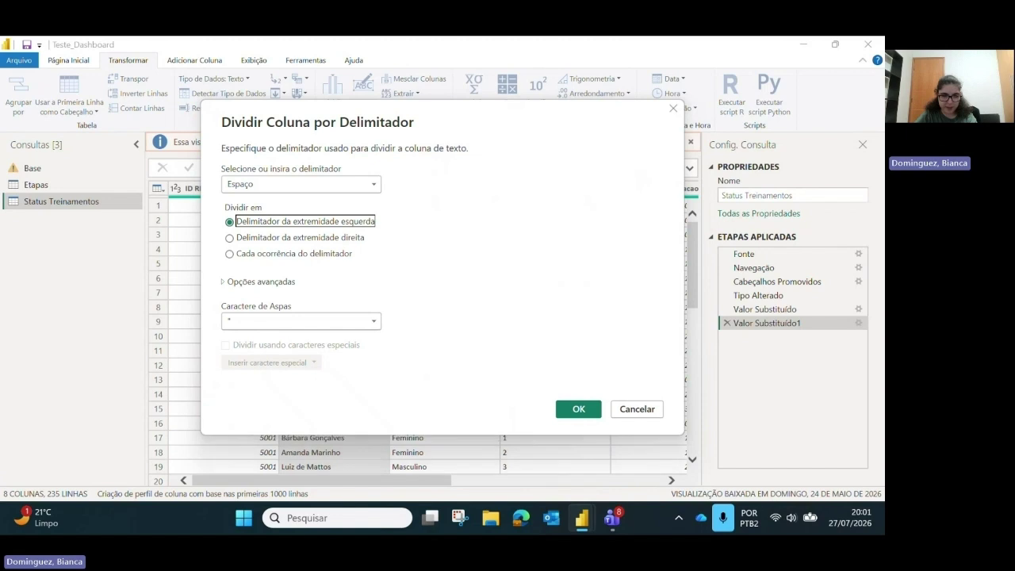
pyautogui.press('Tab')
pyautogui.press('Tab')
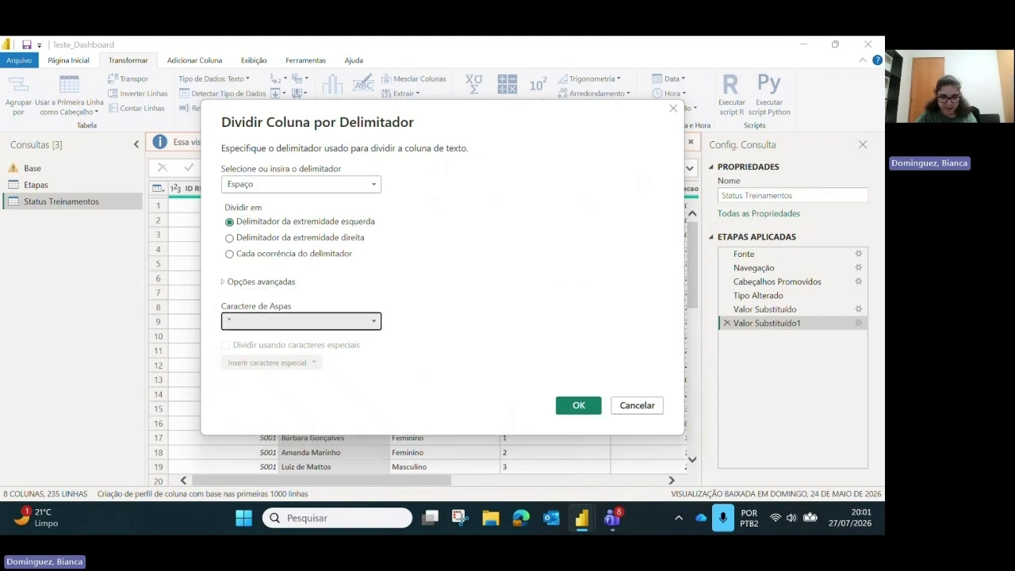
pyautogui.press('Tab')
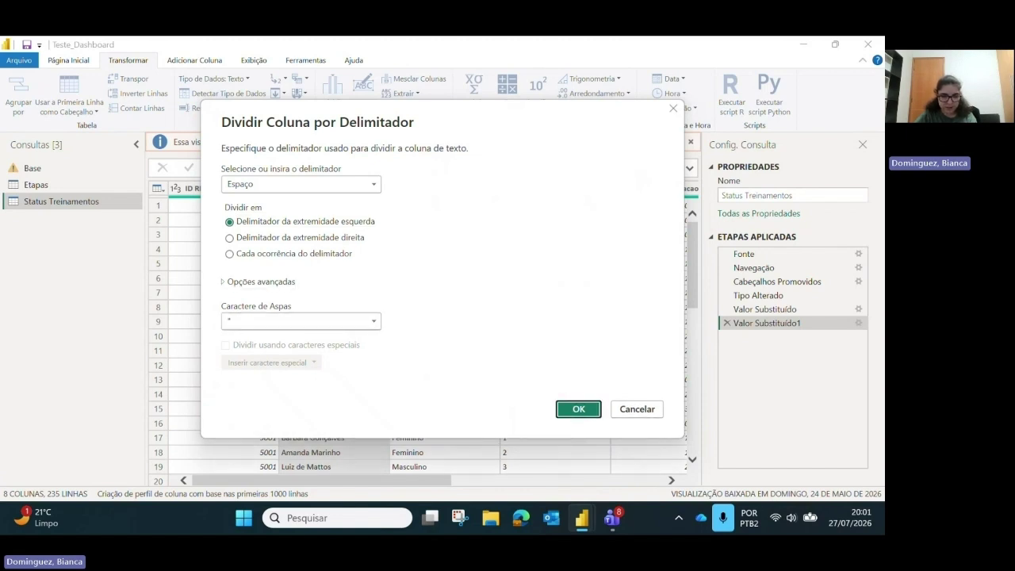
pyautogui.press('Return')
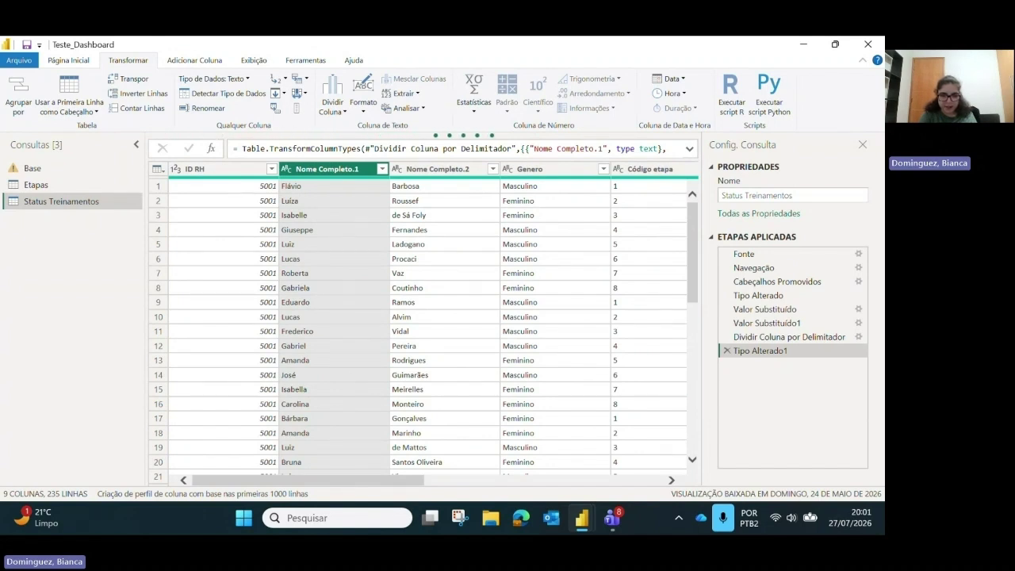
pyautogui.hotkey('ctrl', 'g')
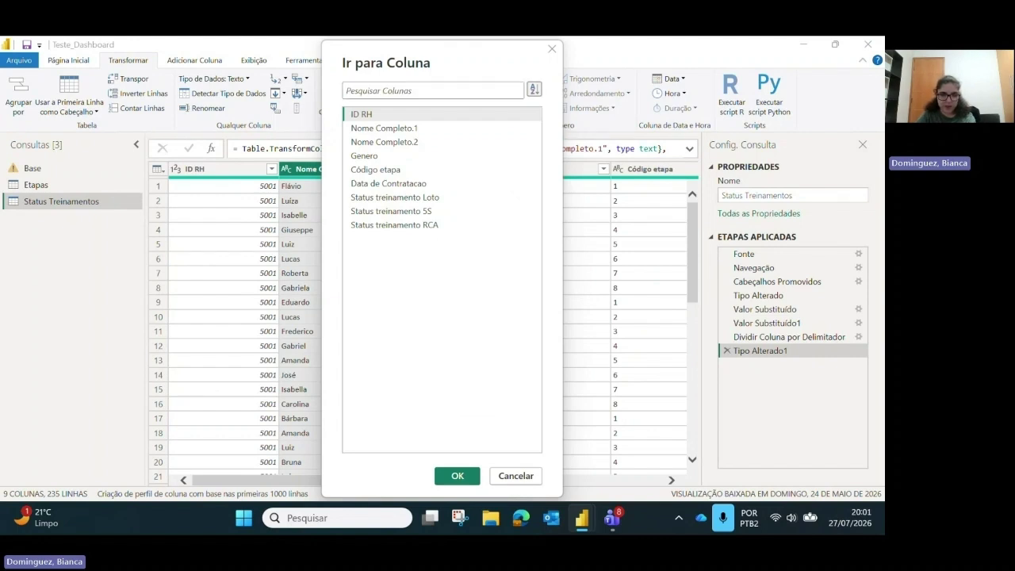
pyautogui.press('Tab')
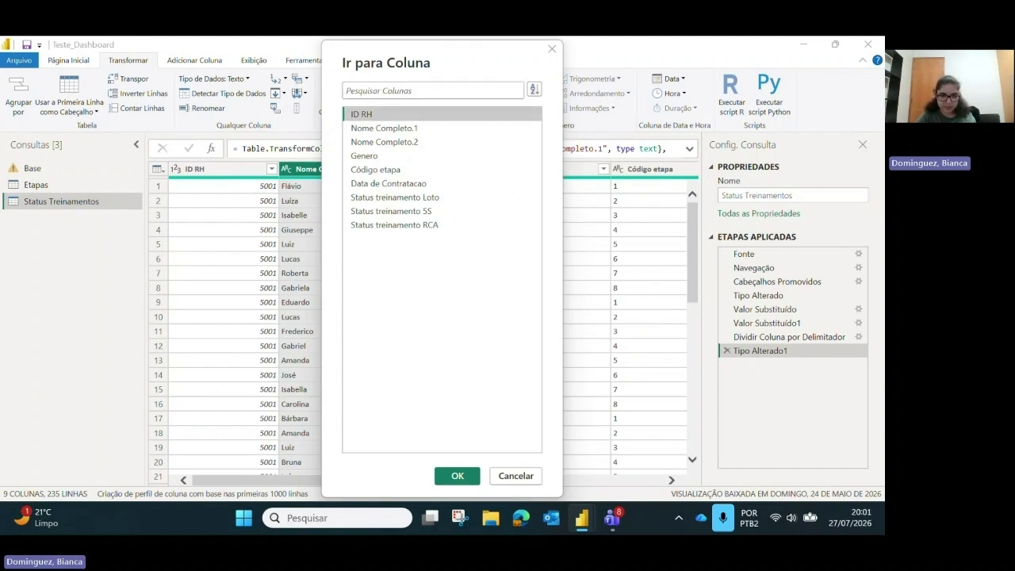
pyautogui.press('Tab')
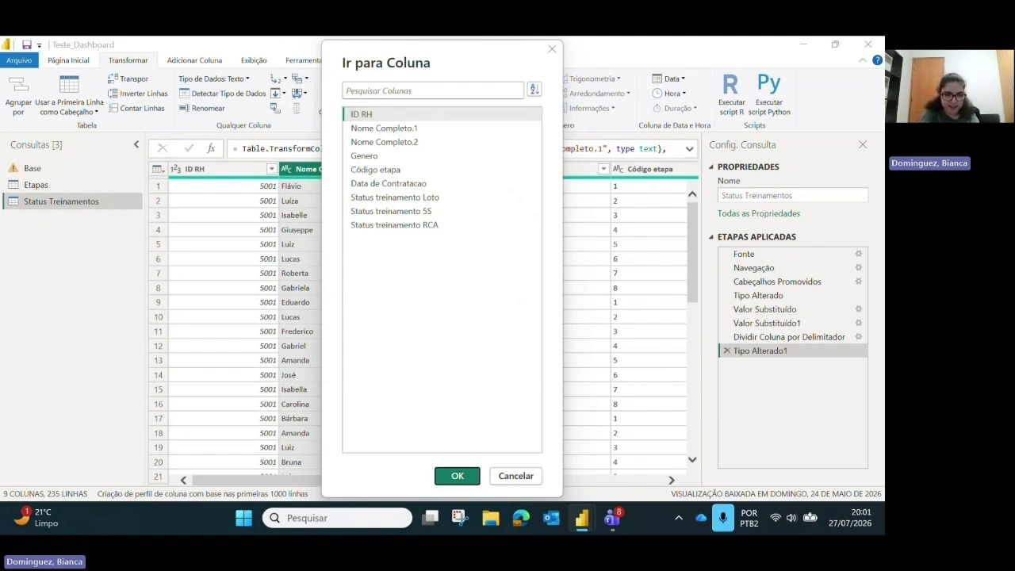
pyautogui.hotkey('shift', 'Tab')
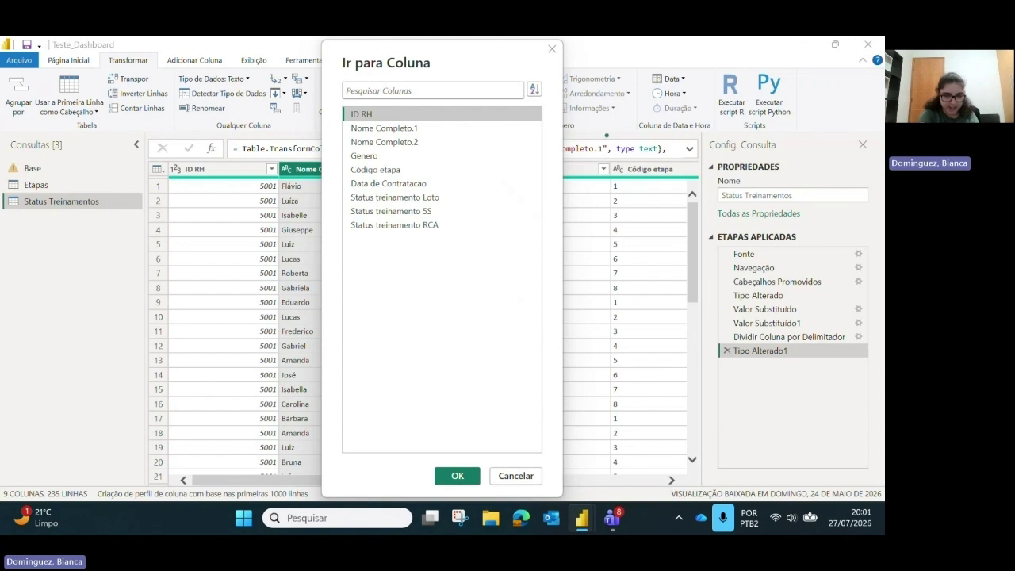
pyautogui.click(386, 128)
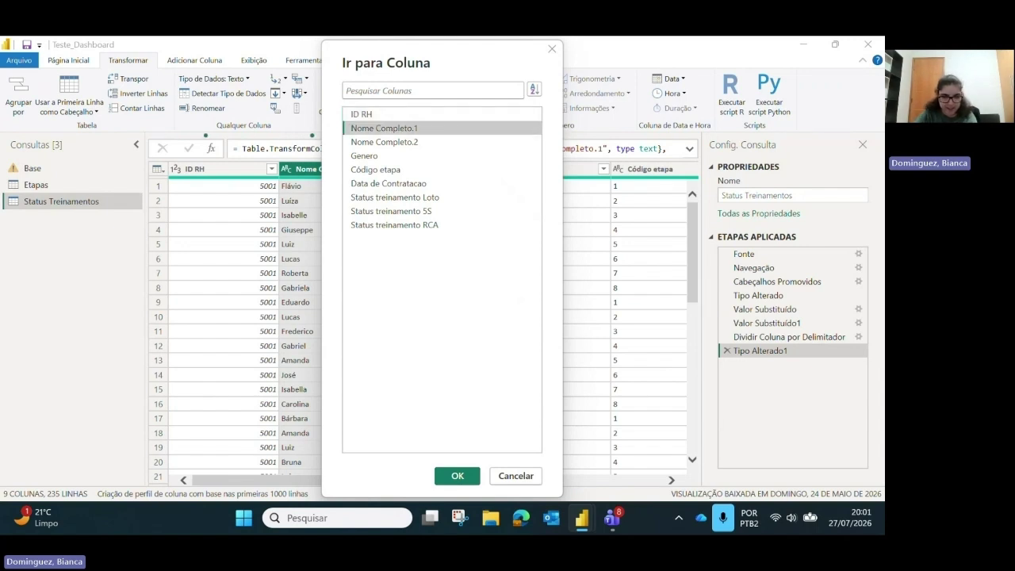
pyautogui.click(384, 142)
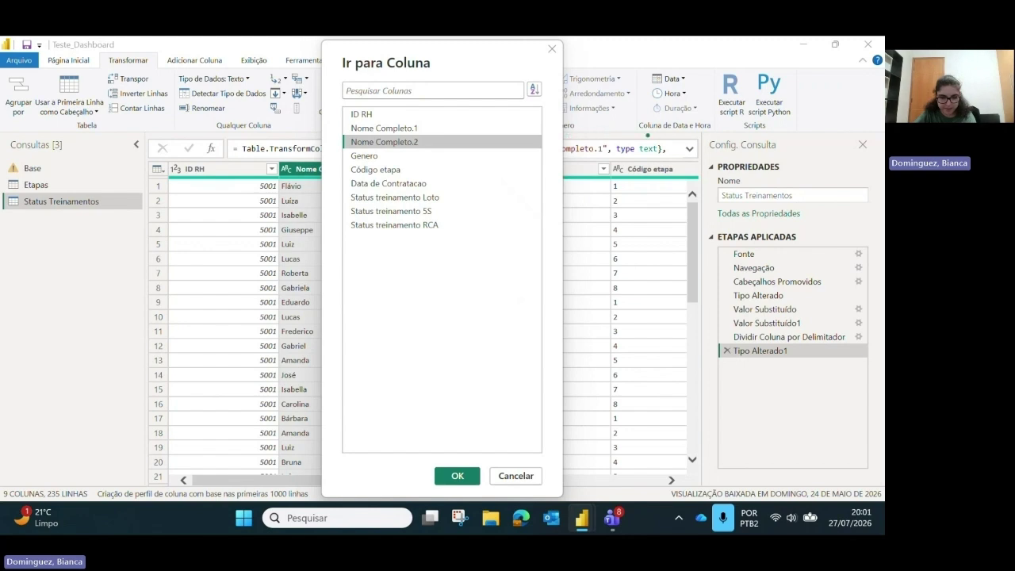
pyautogui.click(372, 156)
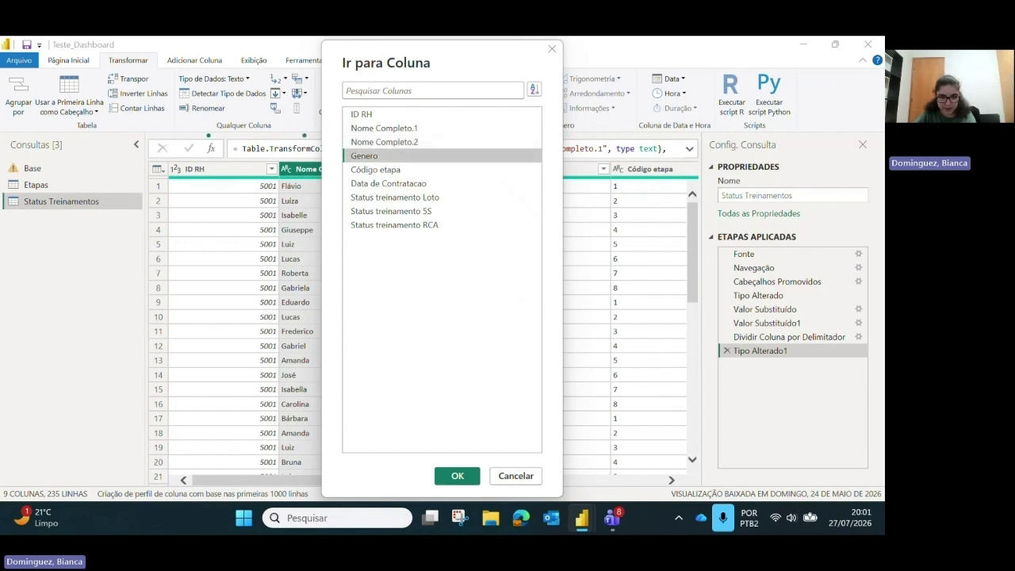
pyautogui.click(385, 142)
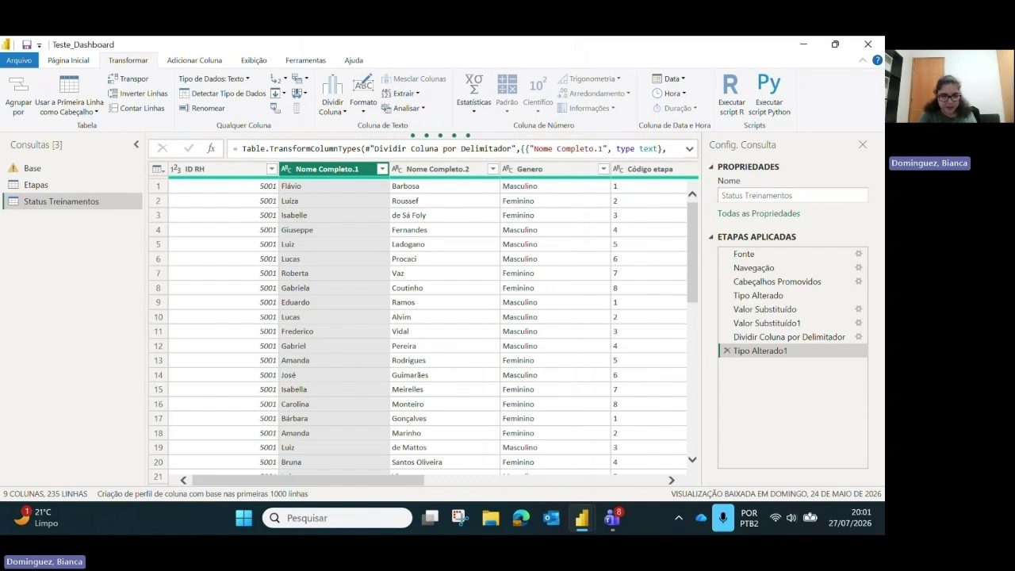
# - Rename the Nome Completo.1 column of the Status Treinamentos query as Nome
pyautogui.hotkey('ctrl', 'g')
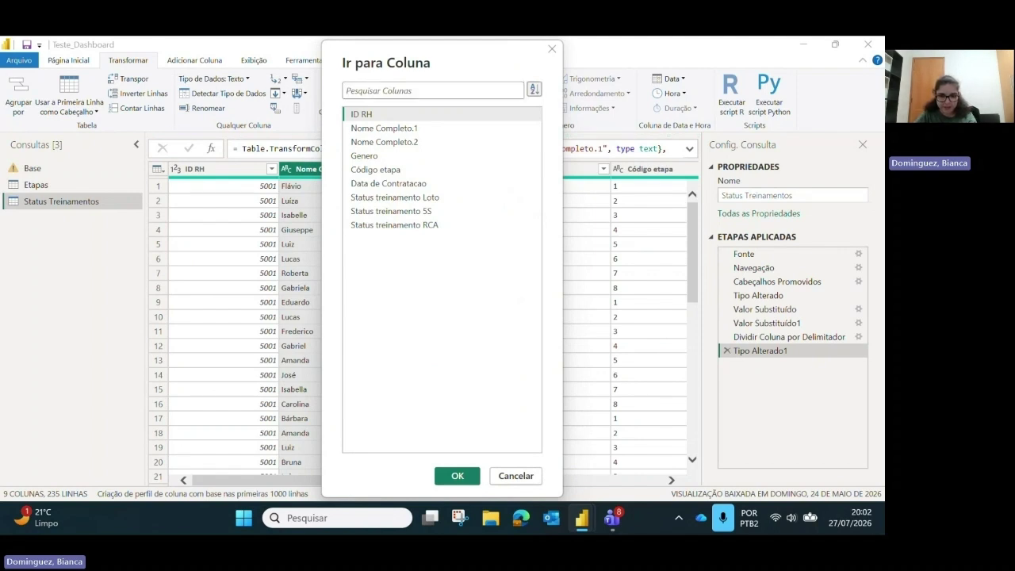
pyautogui.press('Tab')
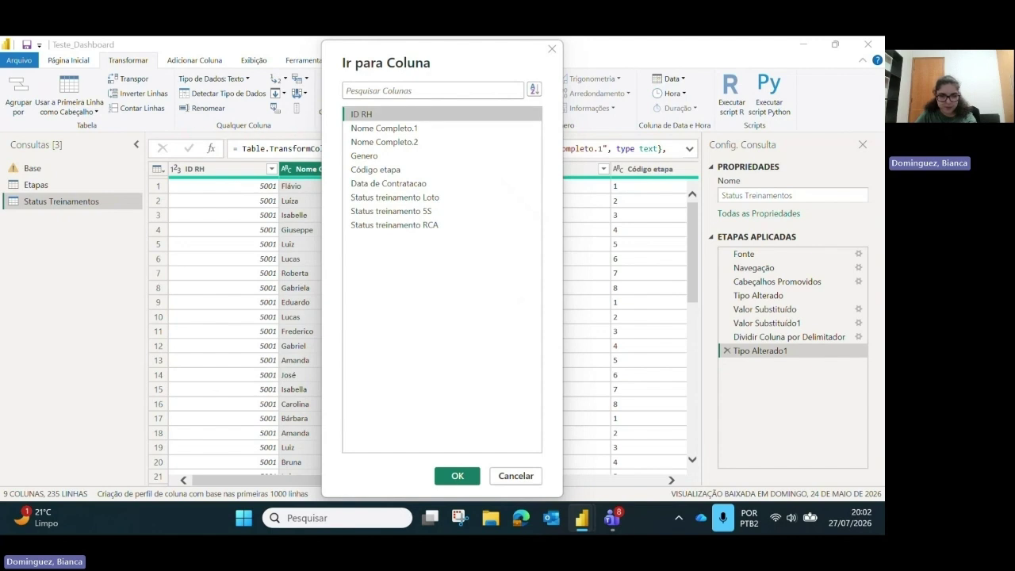
pyautogui.press('Tab')
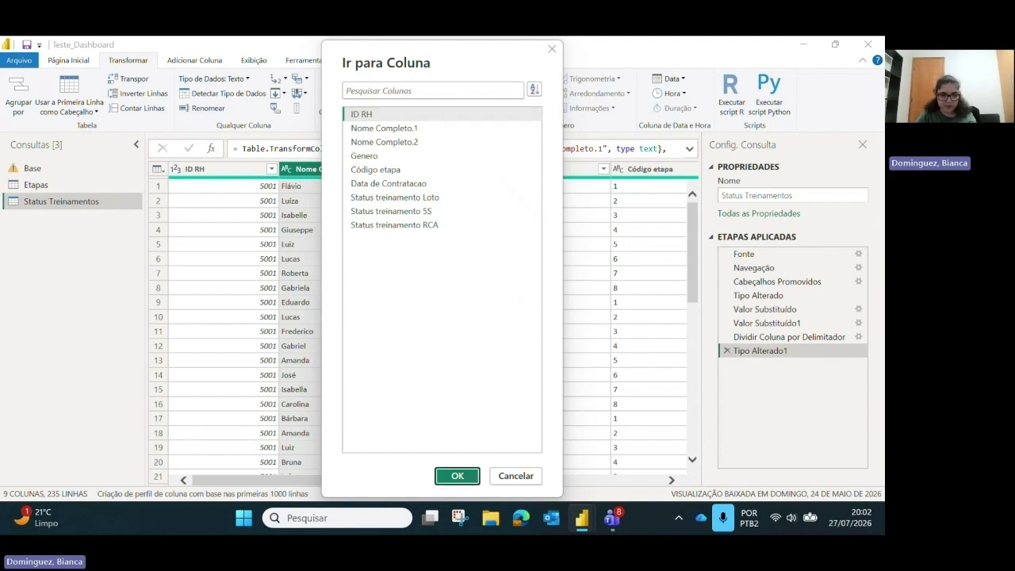
pyautogui.hotkey('shift', 'Tab')
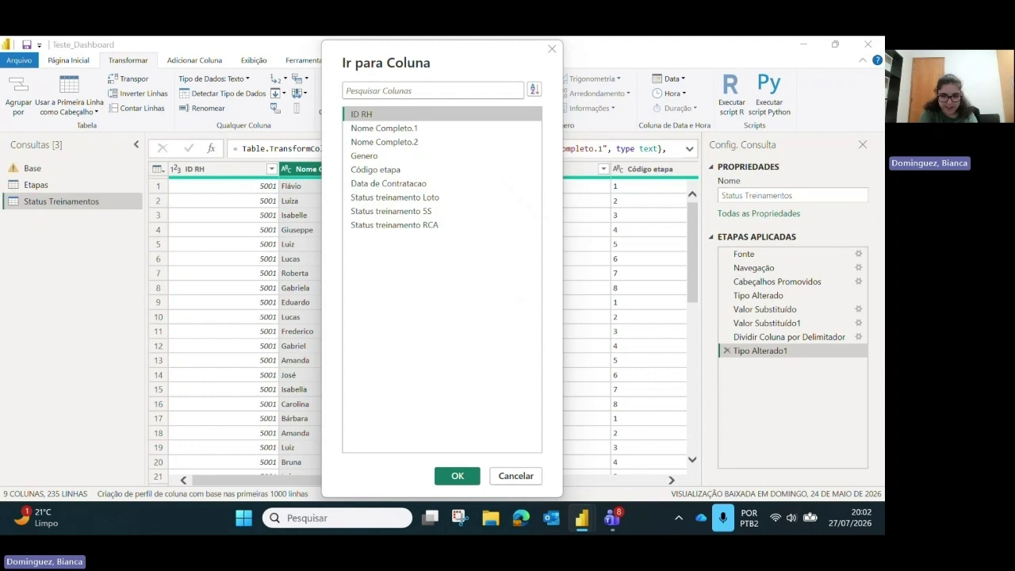
pyautogui.press('Down')
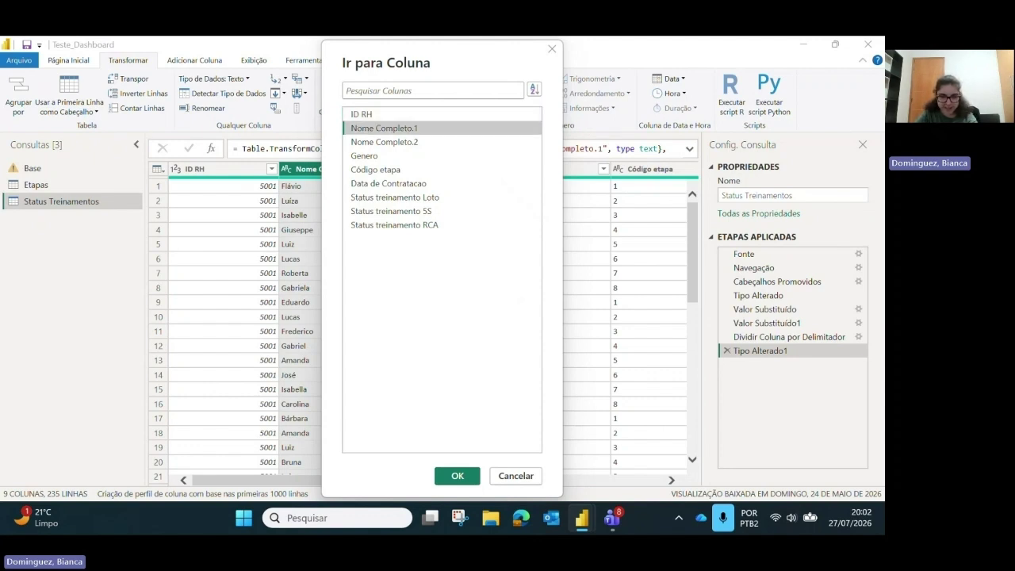
pyautogui.press('Tab')
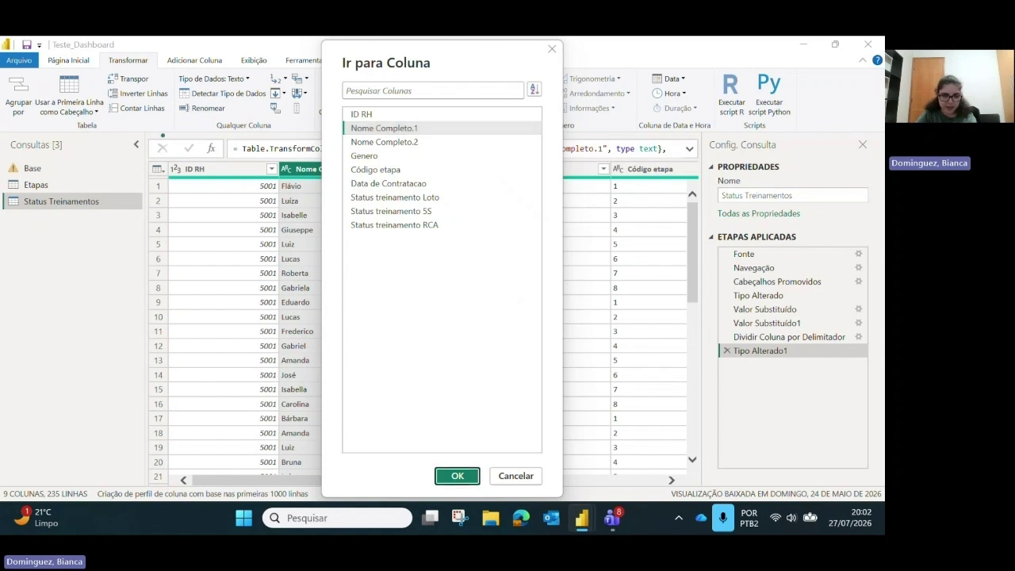
pyautogui.press('Return')
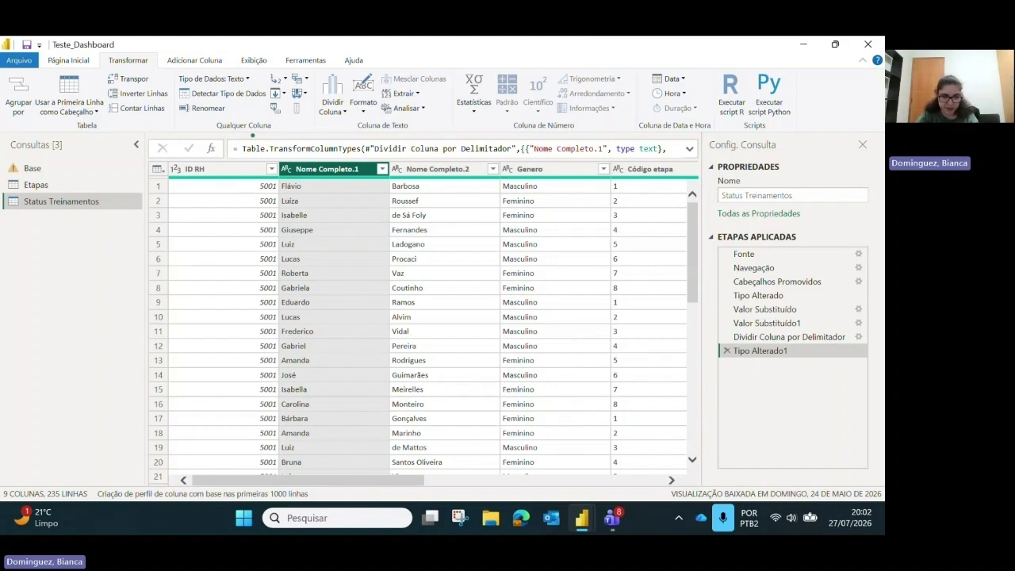
pyautogui.press('F2')
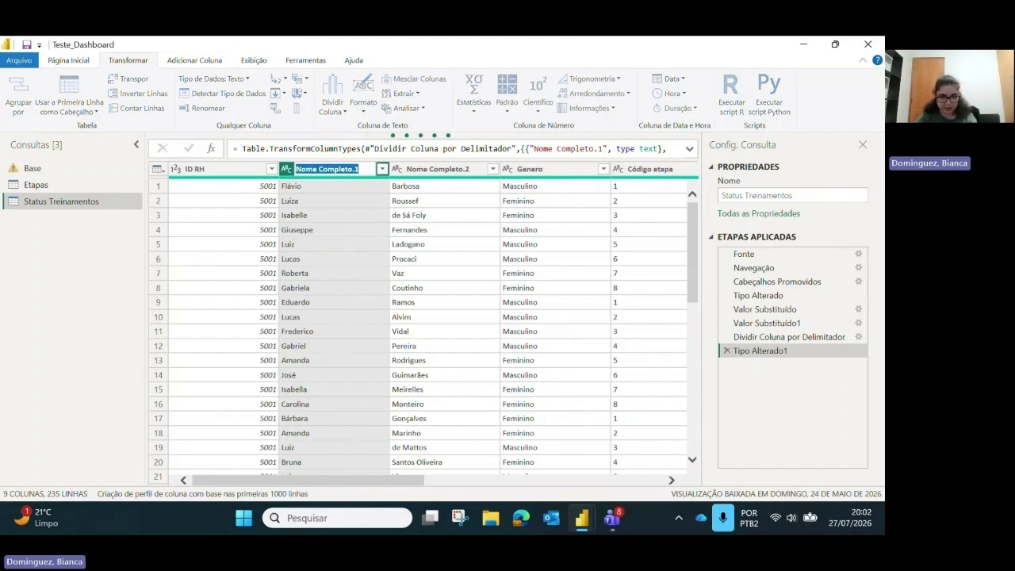
pyautogui.press('BackSpace')
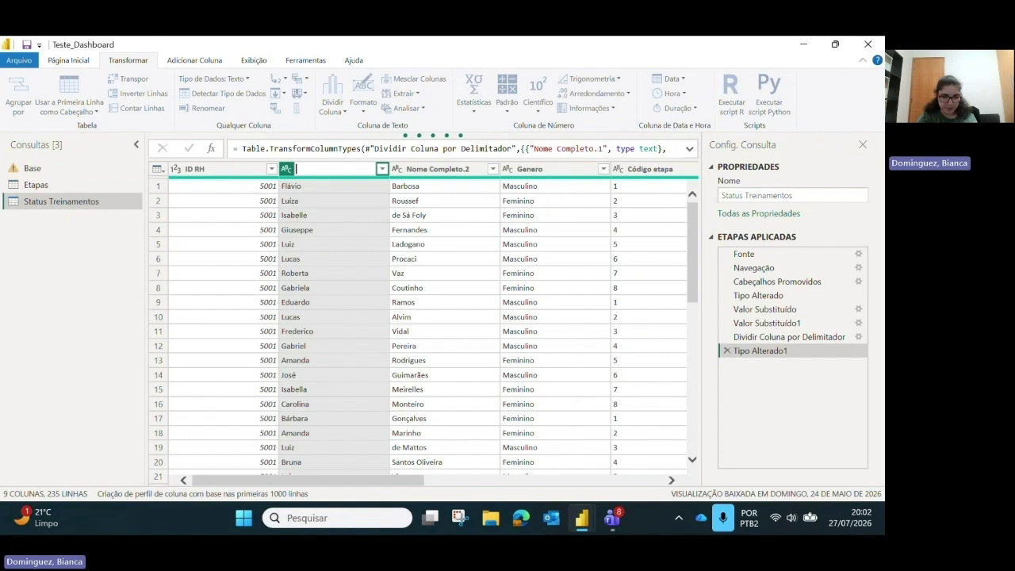
pyautogui.write('Nome')
pyautogui.press('Return')
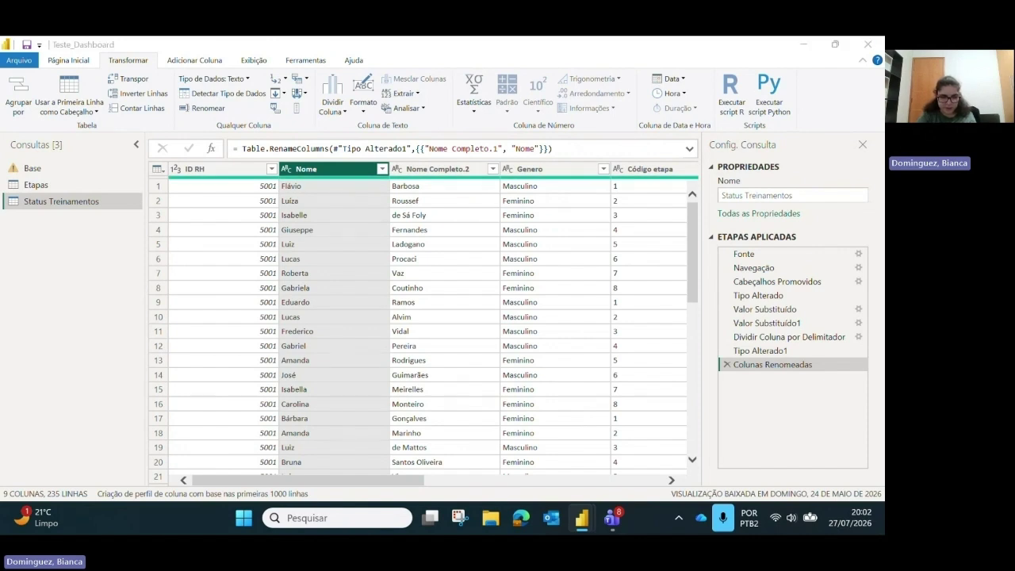
# - Rename the Nome Completo.2 column as Sobrenome
pyautogui.hotkey('ctrl', 'g')
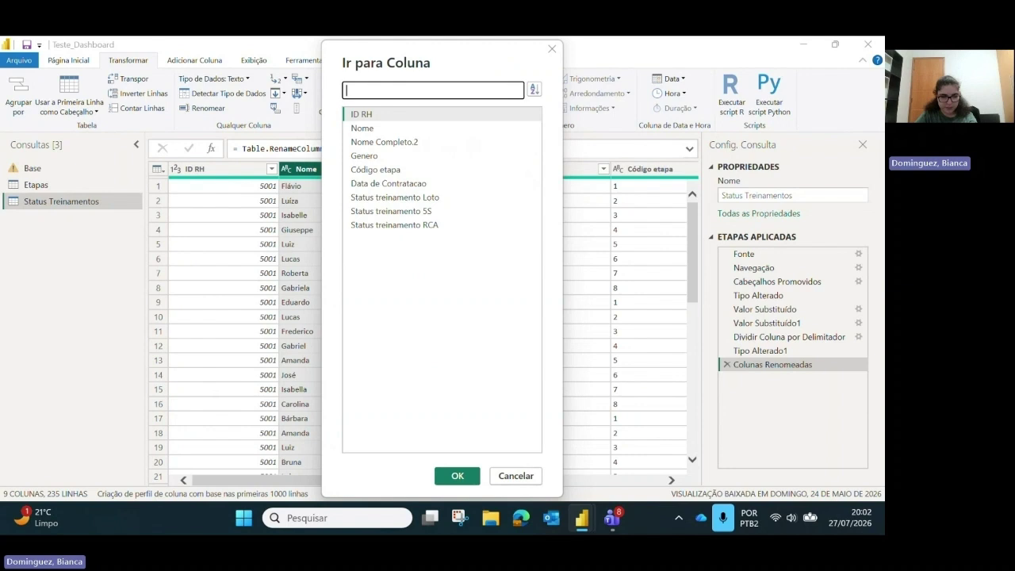
pyautogui.press('Tab')
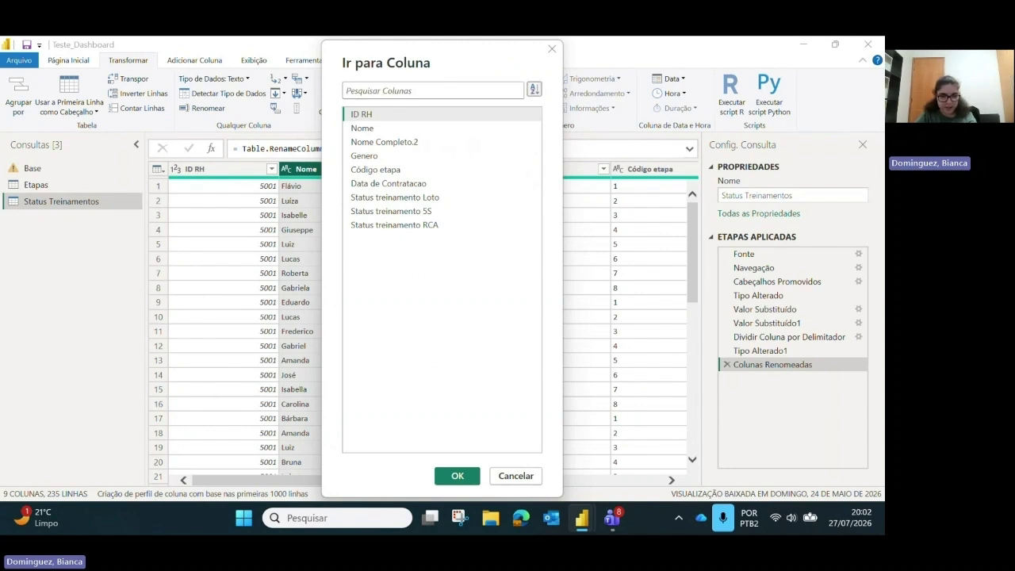
pyautogui.press('Tab')
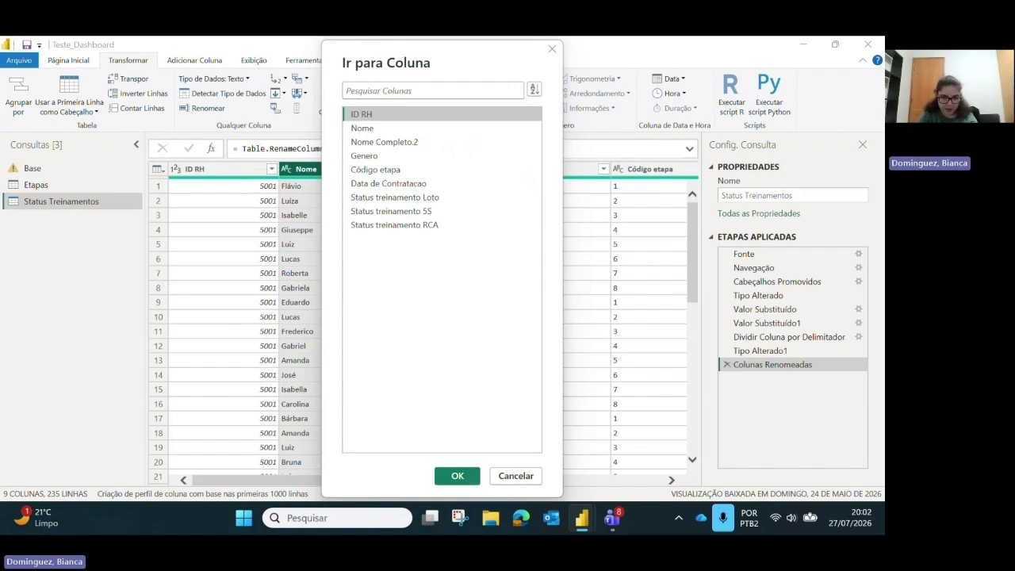
pyautogui.click(363, 128)
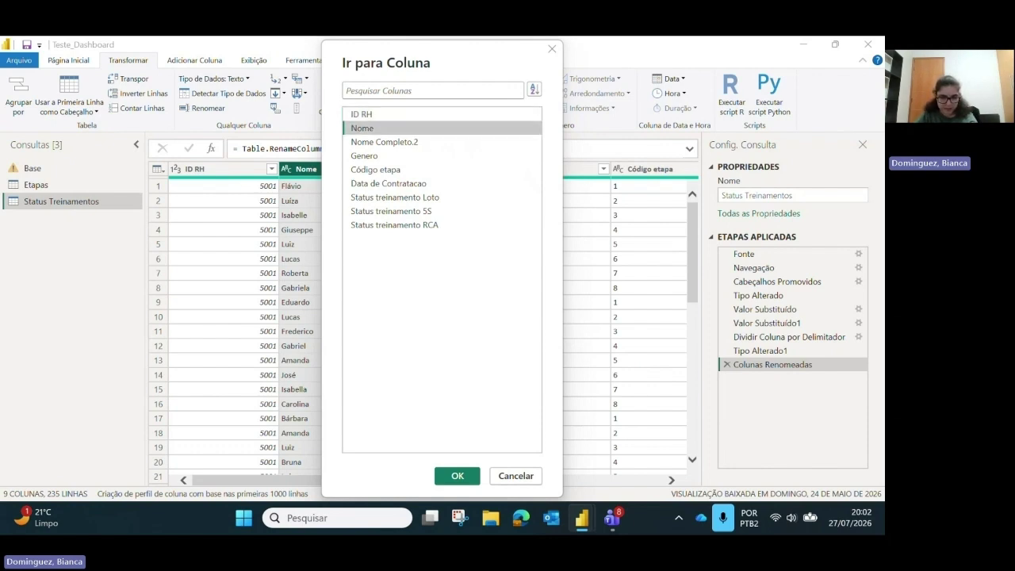
pyautogui.press('Down')
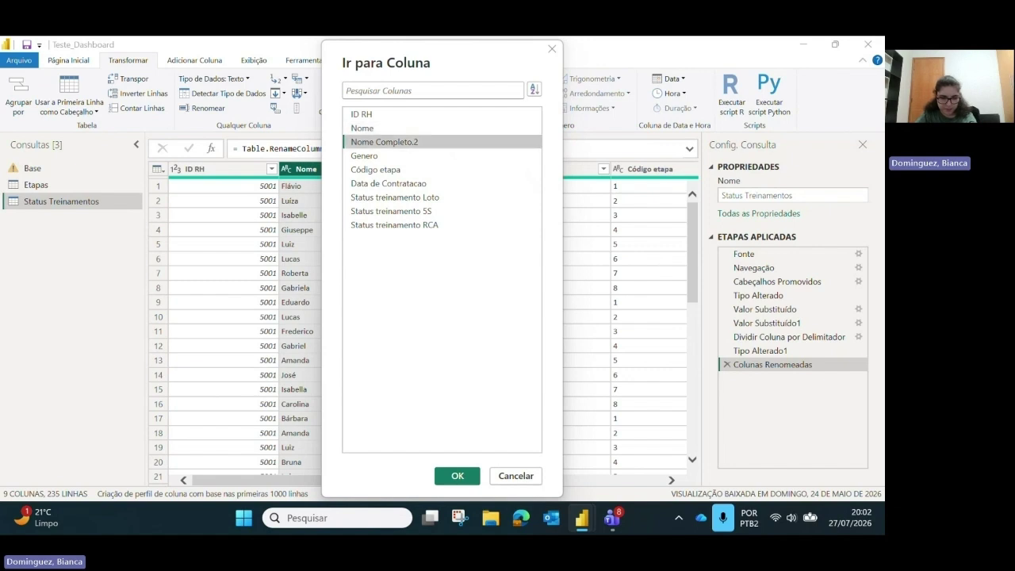
pyautogui.press('Tab')
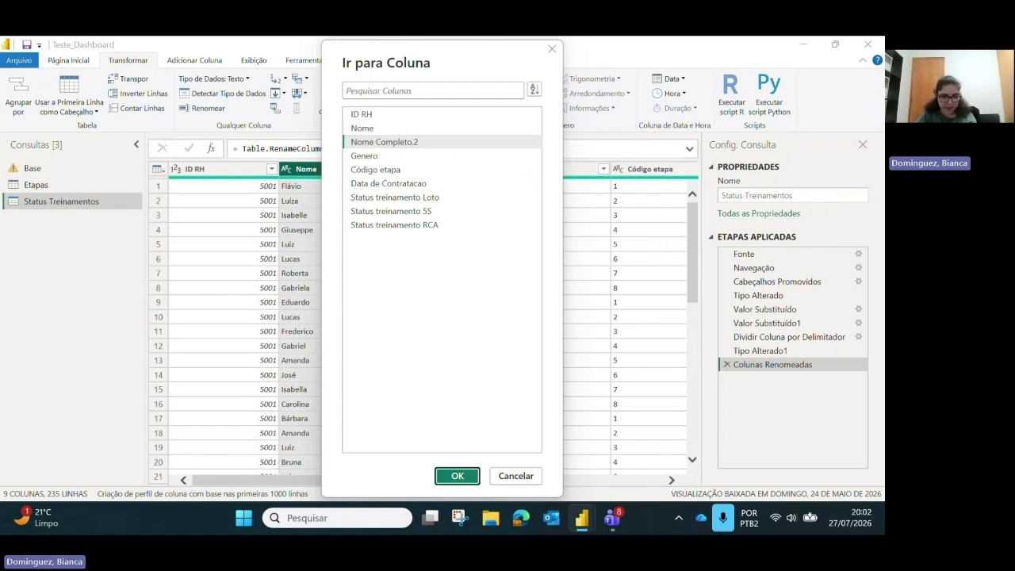
pyautogui.press('Return')
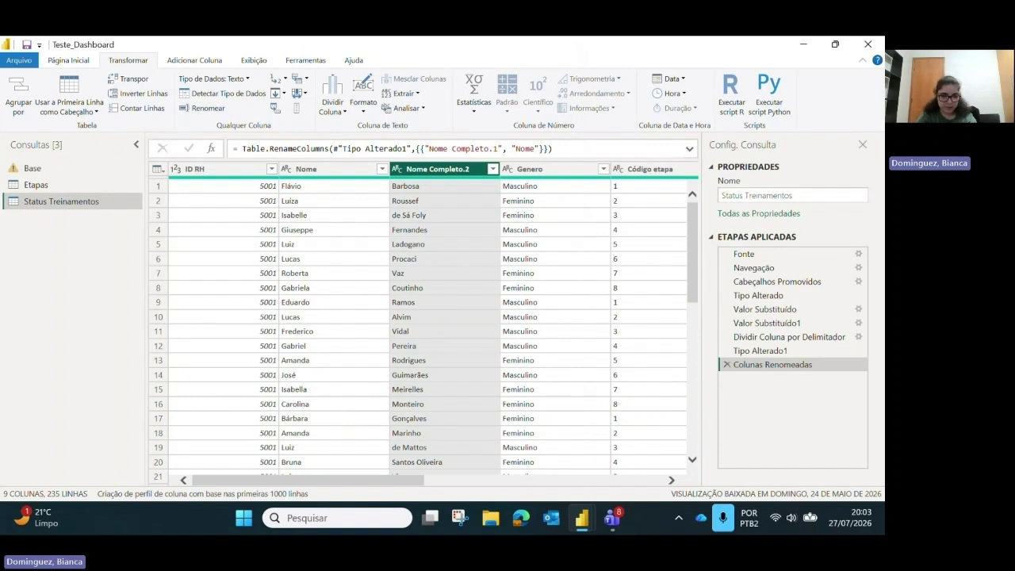
pyautogui.press('F2')
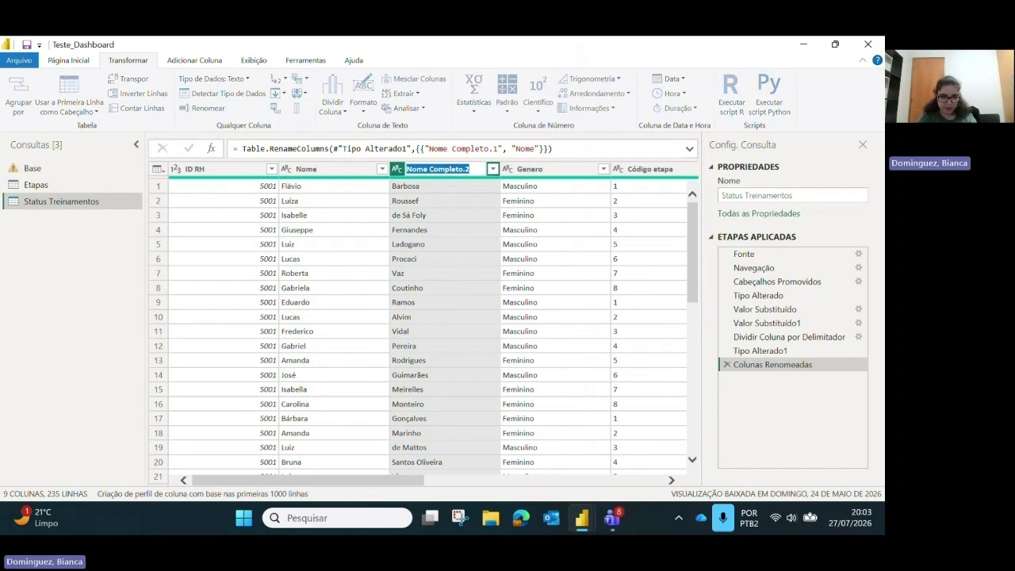
pyautogui.press('BackSpace')
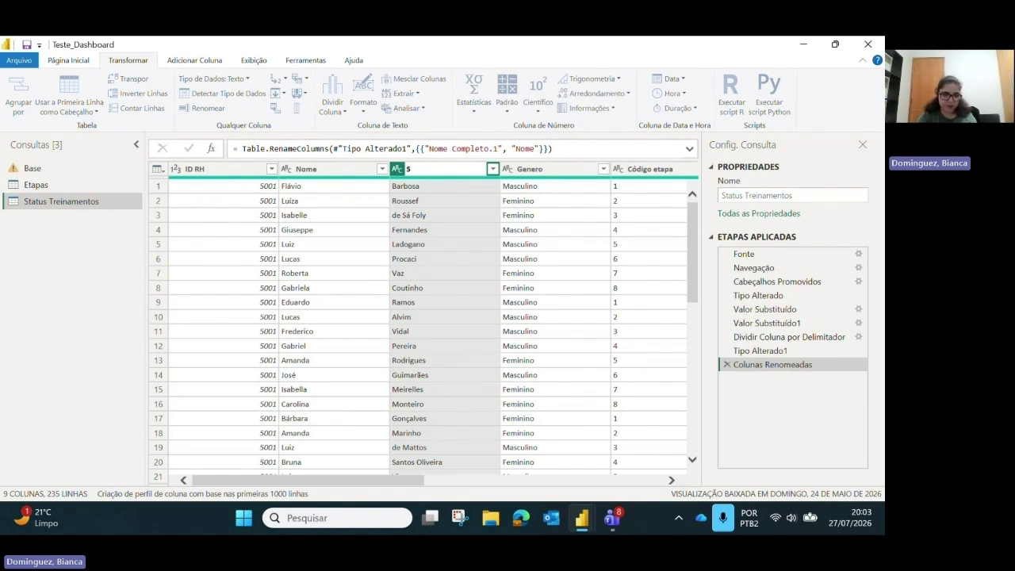
pyautogui.write('Sobre')
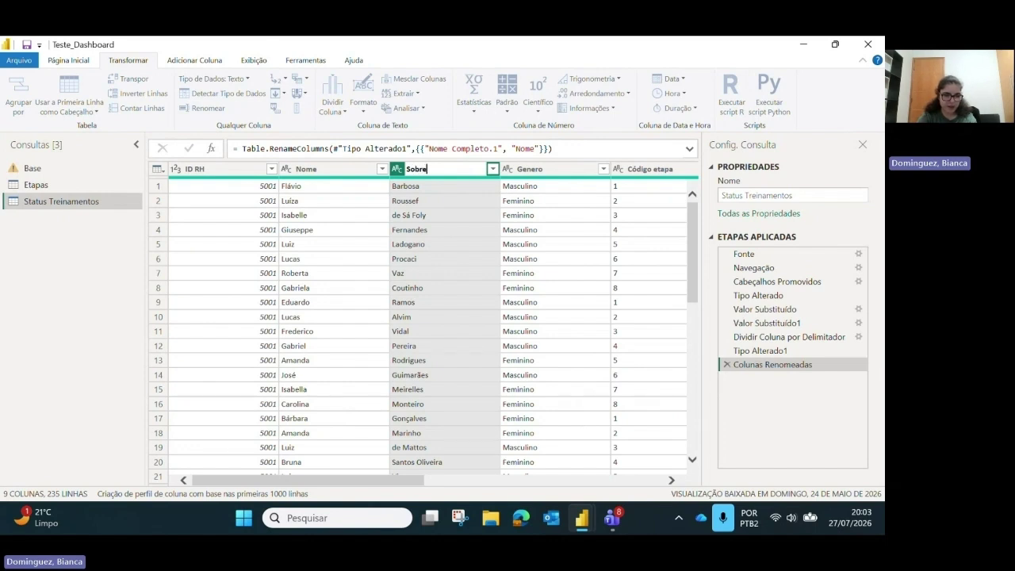
pyautogui.write('nome')
pyautogui.press('Return')
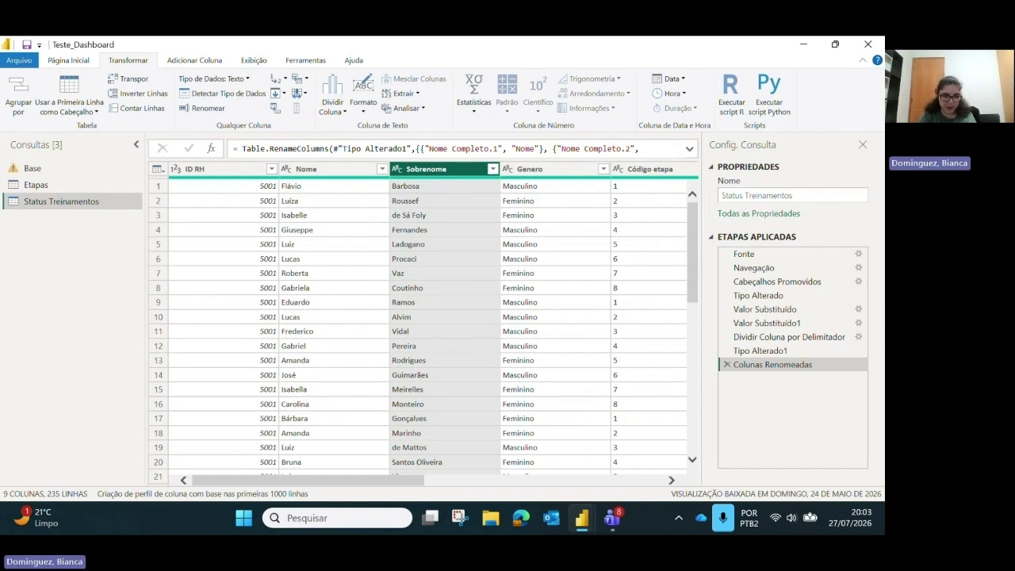
pyautogui.press('alt')
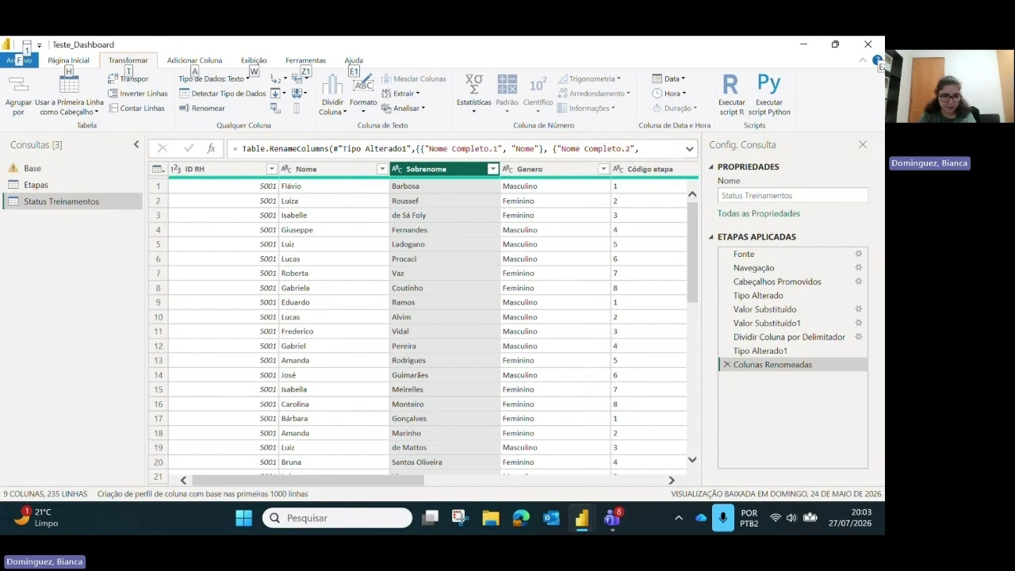
pyautogui.press('alt')
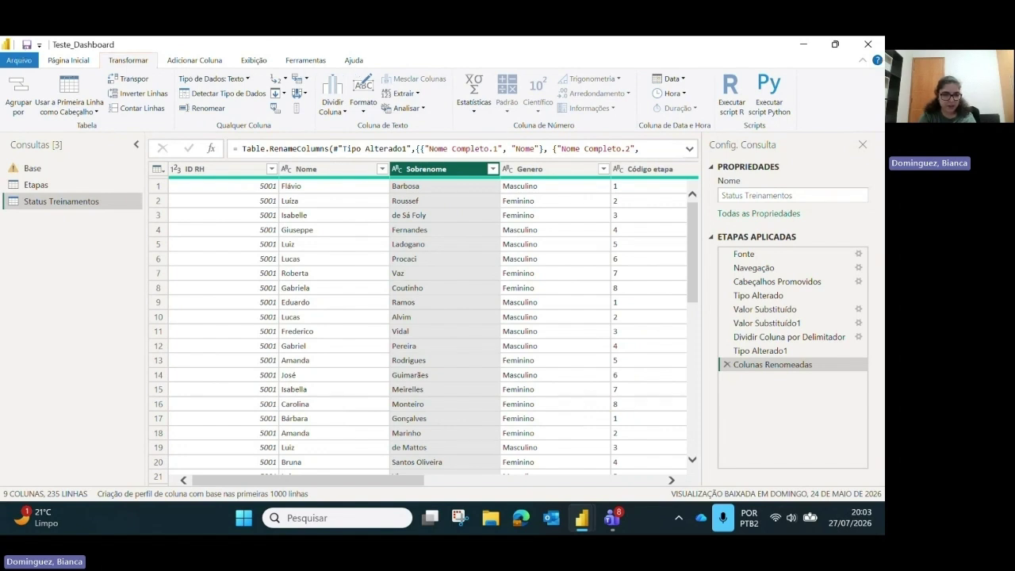
pyautogui.press('alt')
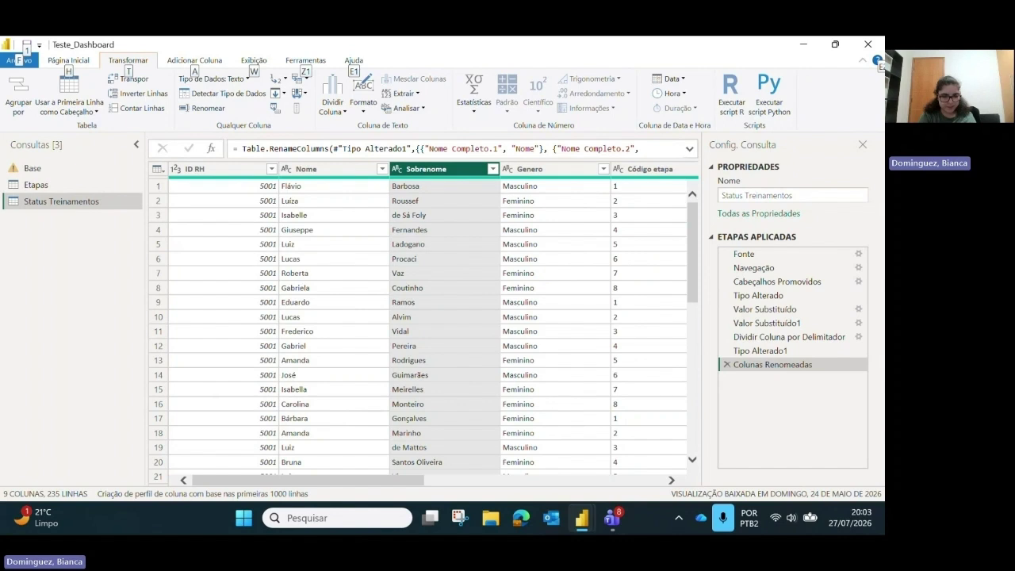
pyautogui.press('alt')
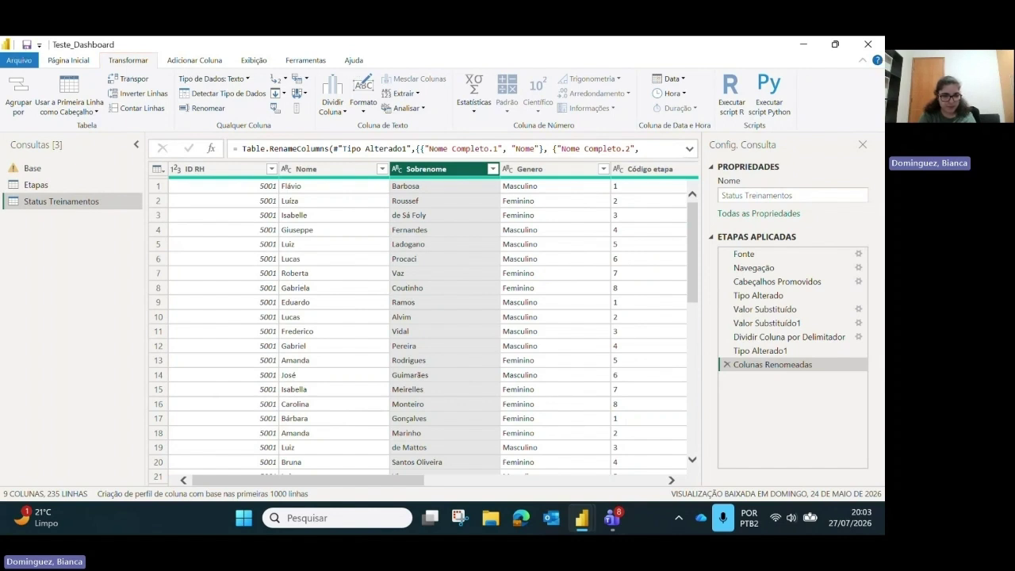
pyautogui.press('alt')
pyautogui.press('alt')
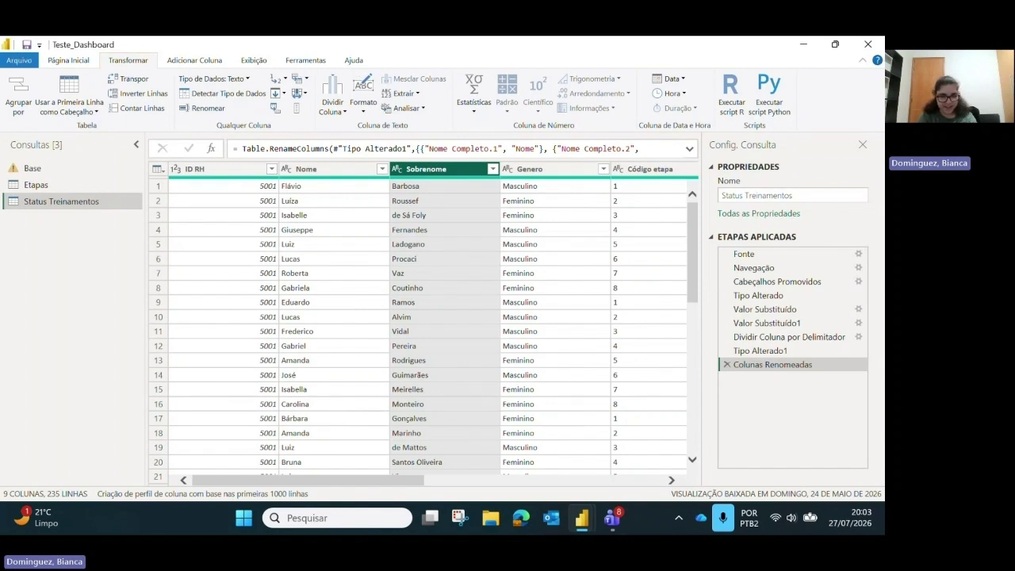
# - Close the Power Query editor and apply the query changes to the Teste_Dashboard report
pyautogui.press('alt')
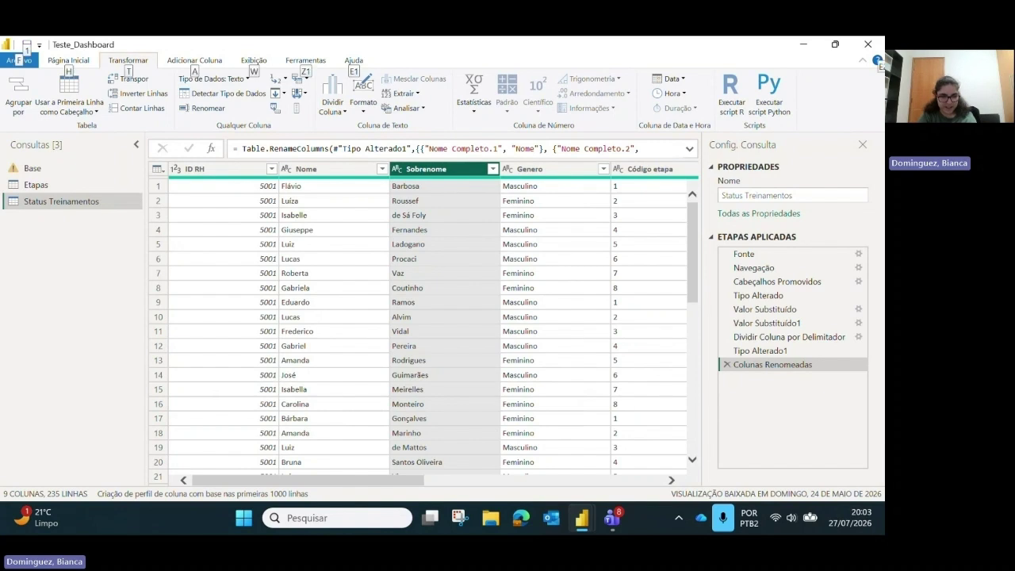
pyautogui.press('a')
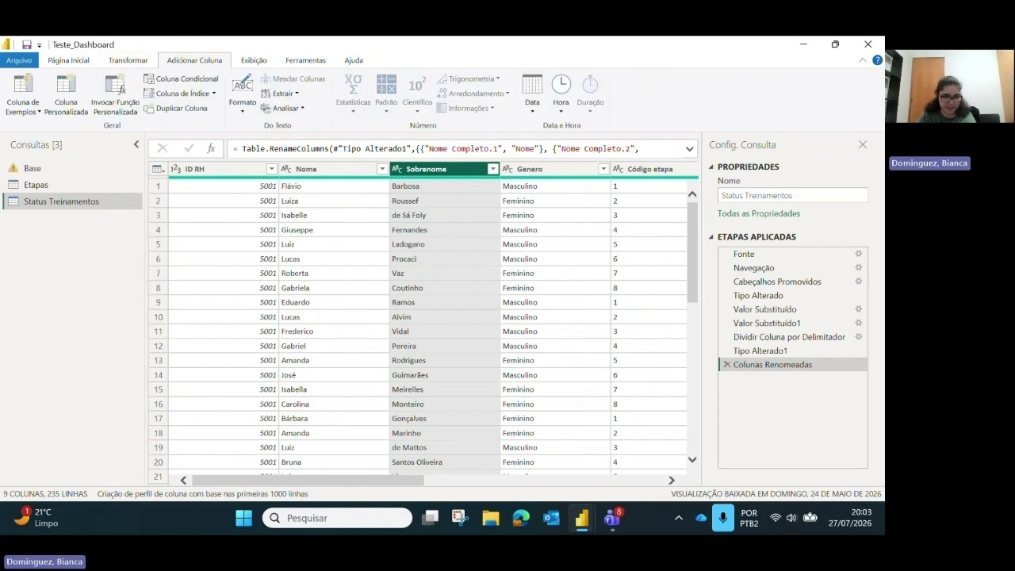
pyautogui.press('Left')
pyautogui.press('Left')
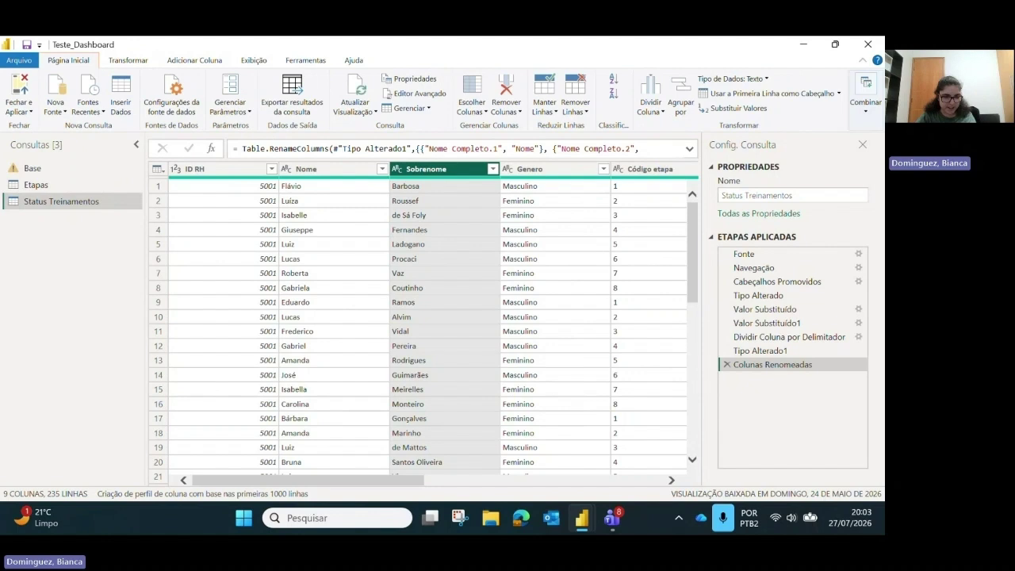
pyautogui.press('Left')
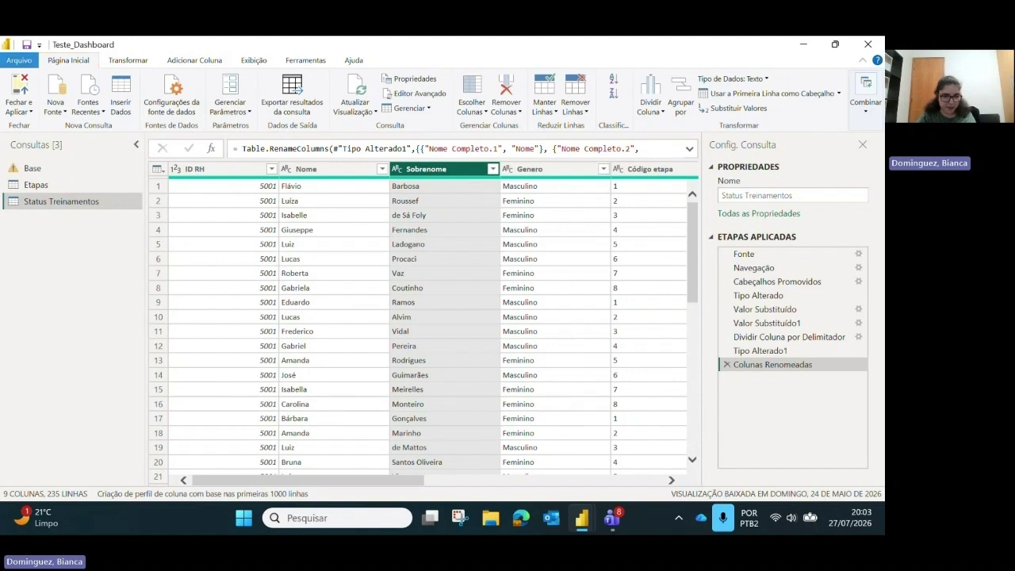
pyautogui.press('Return')
pyautogui.press('Down')
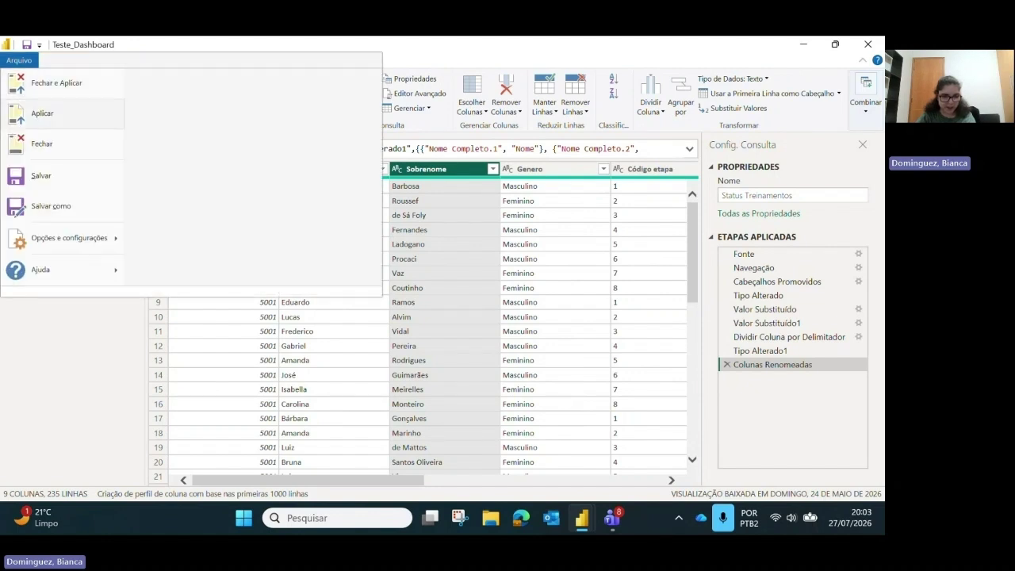
pyautogui.press('Up')
pyautogui.press('Return')
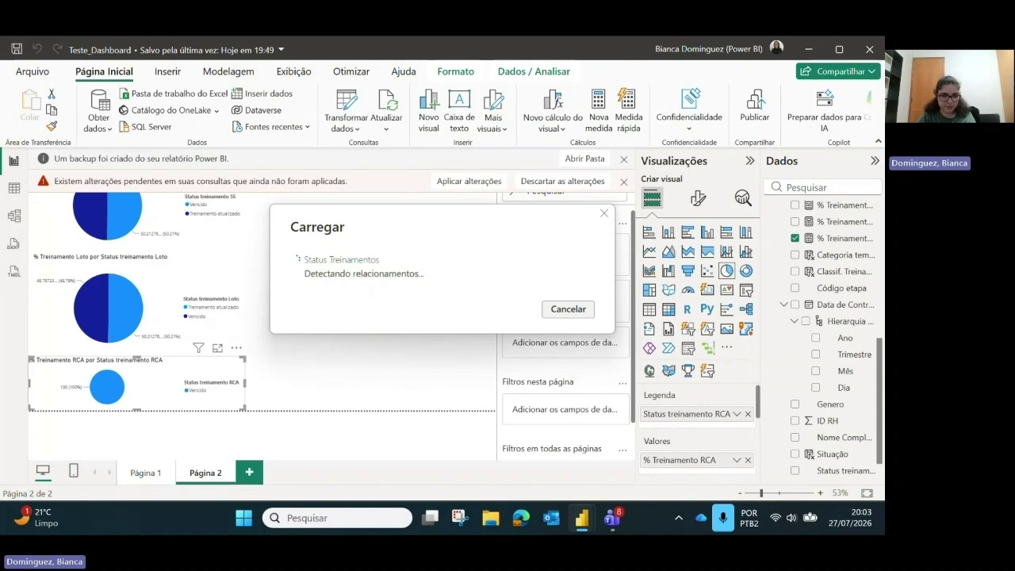
pyautogui.hotkey('alt', 'Tab')
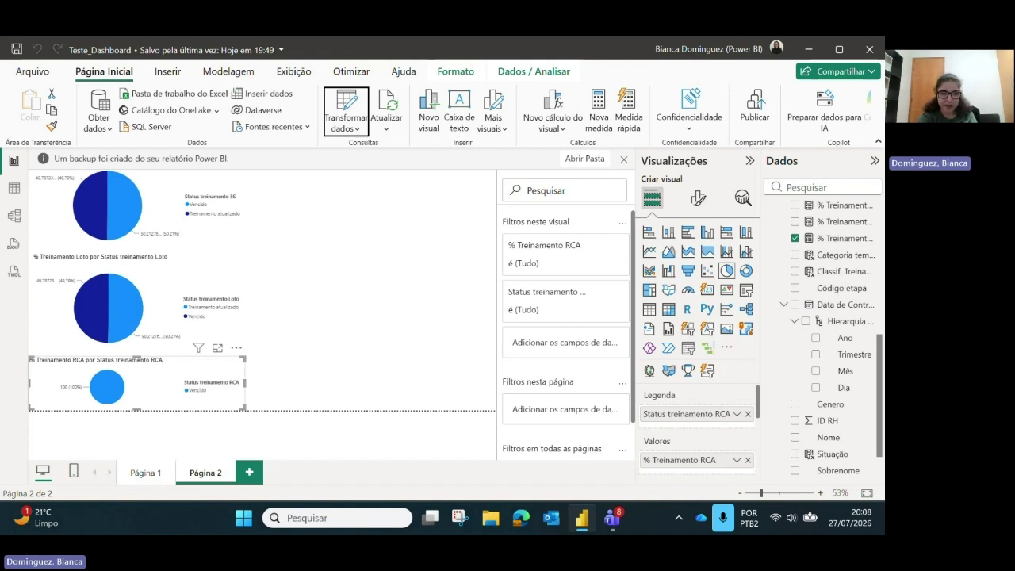
pyautogui.press('Tab')
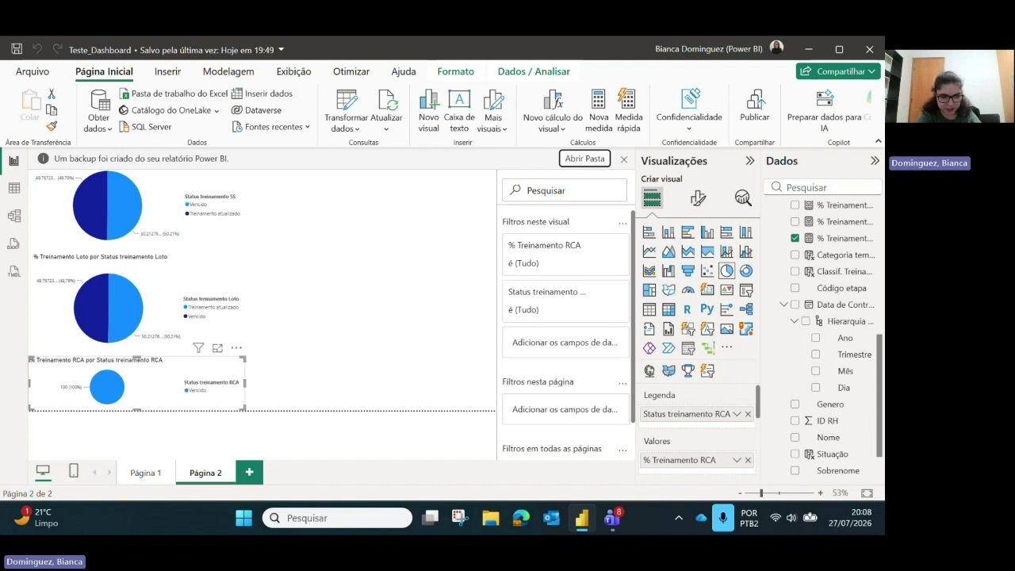
pyautogui.press('Tab')
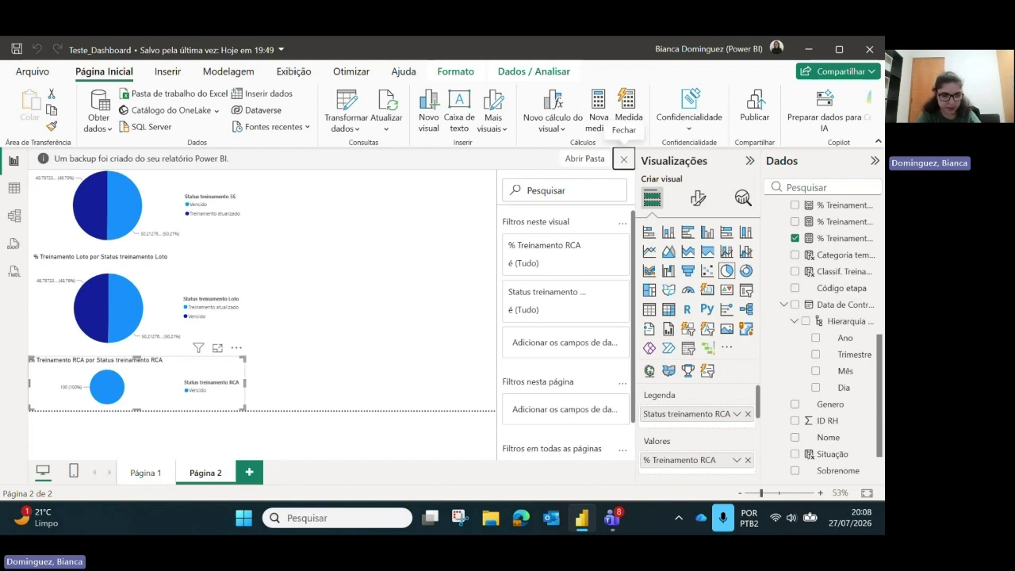
# - Dismiss the notification about the report's backup
pyautogui.press('Tab')
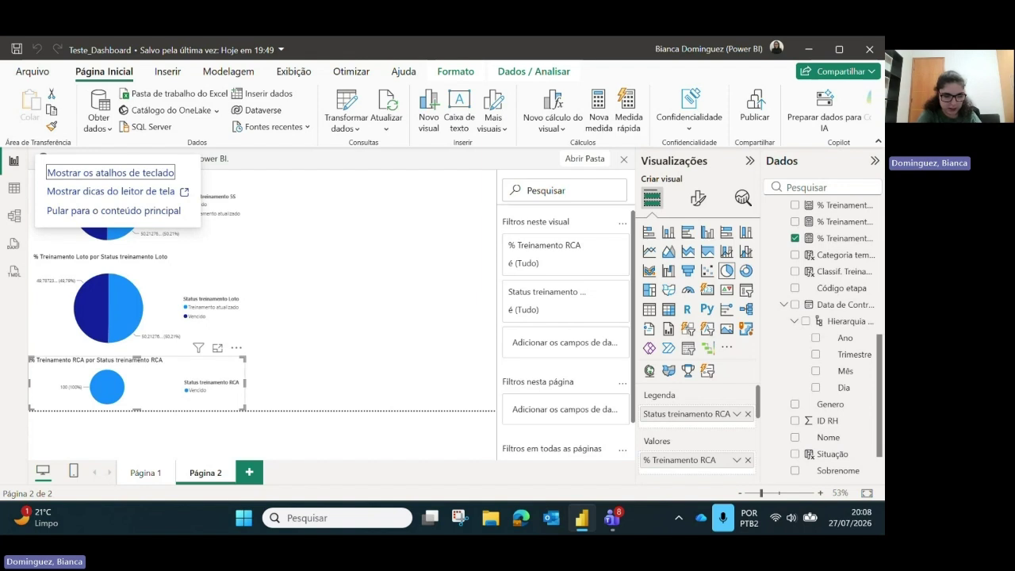
pyautogui.hotkey('shift', 'Tab')
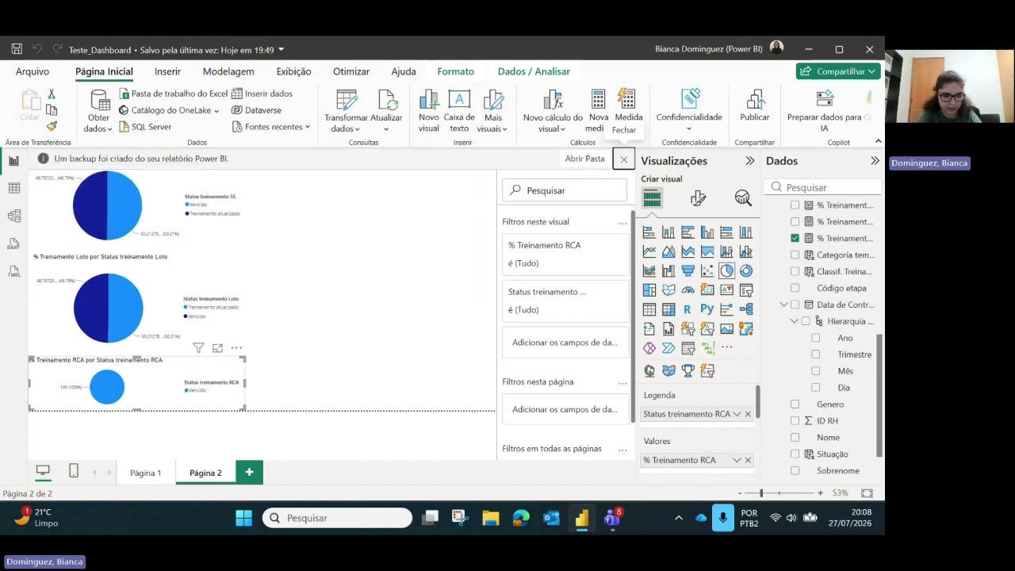
pyautogui.press('Return')
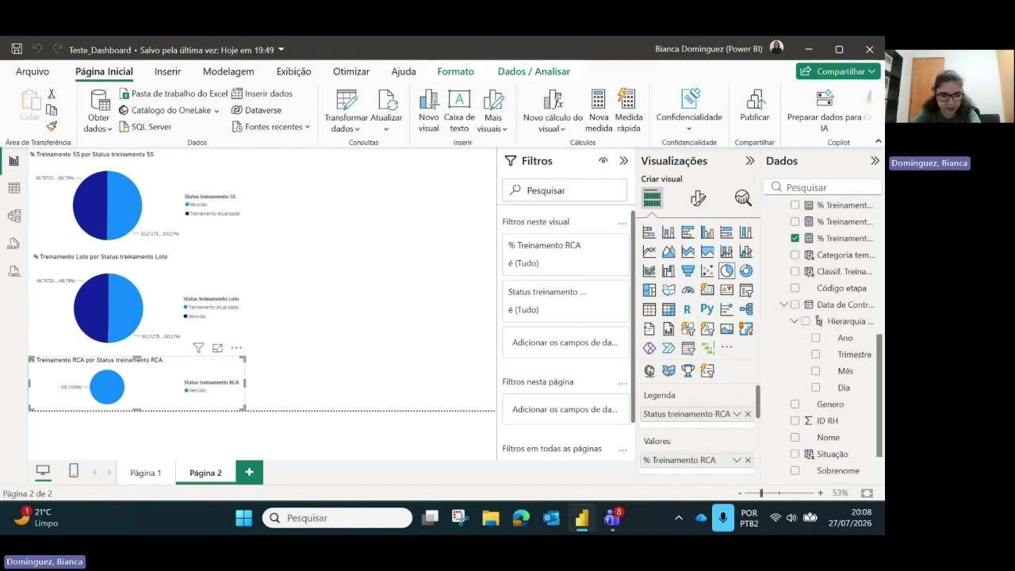
# - Move the keyboard focus to the field search in the Dados pane
pyautogui.press('Tab')
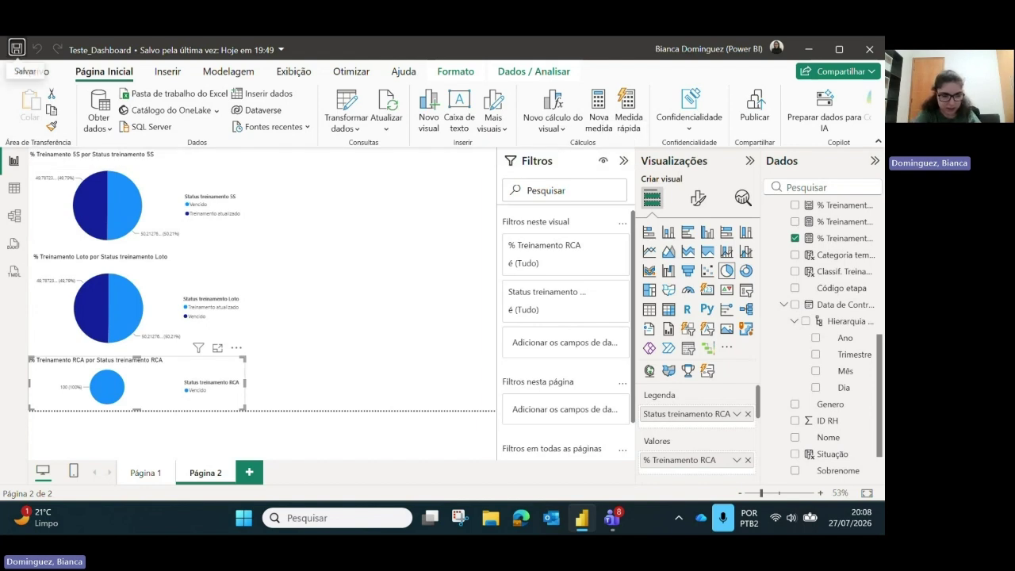
pyautogui.press('Tab')
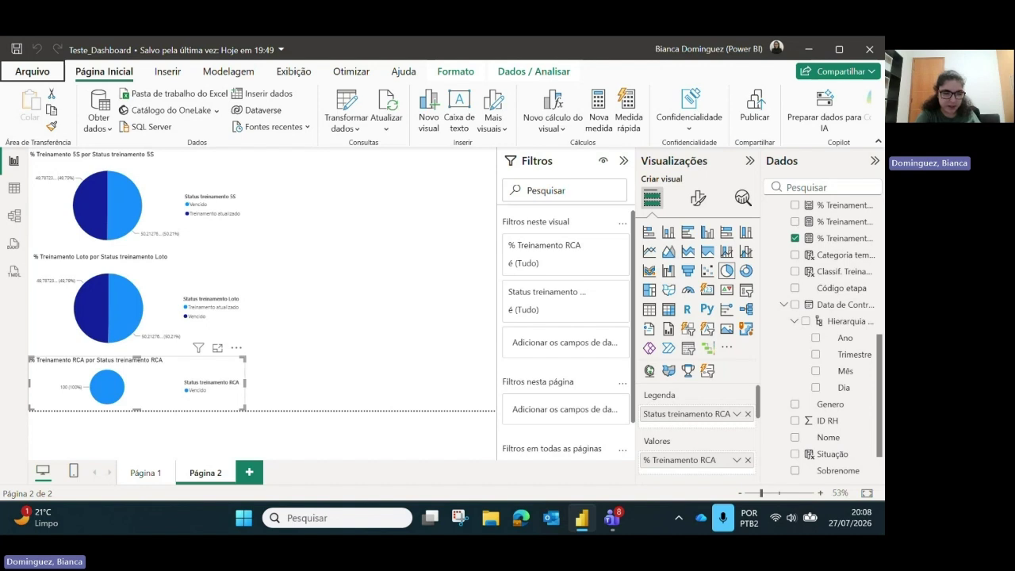
pyautogui.press('Tab')
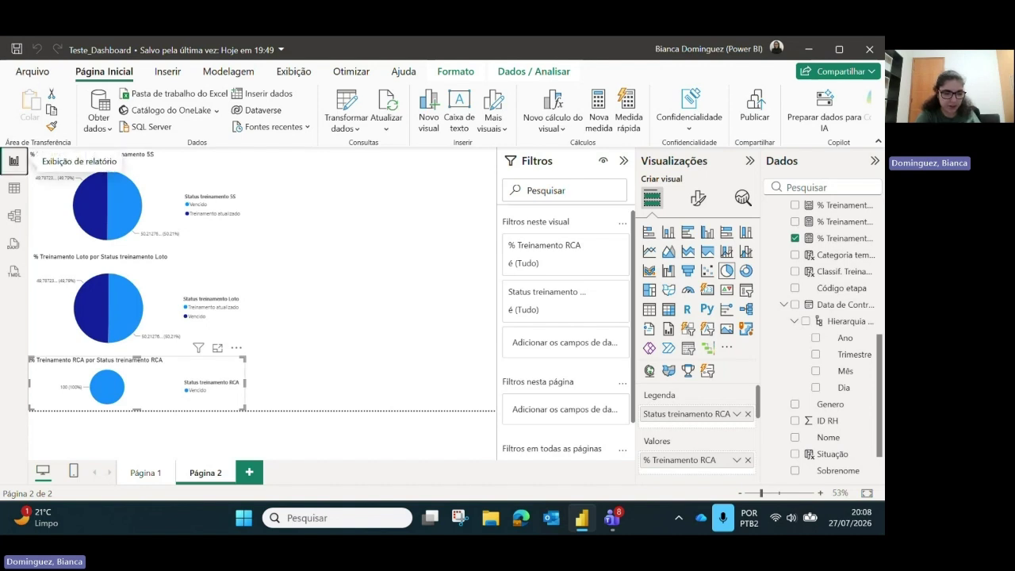
pyautogui.press('Tab')
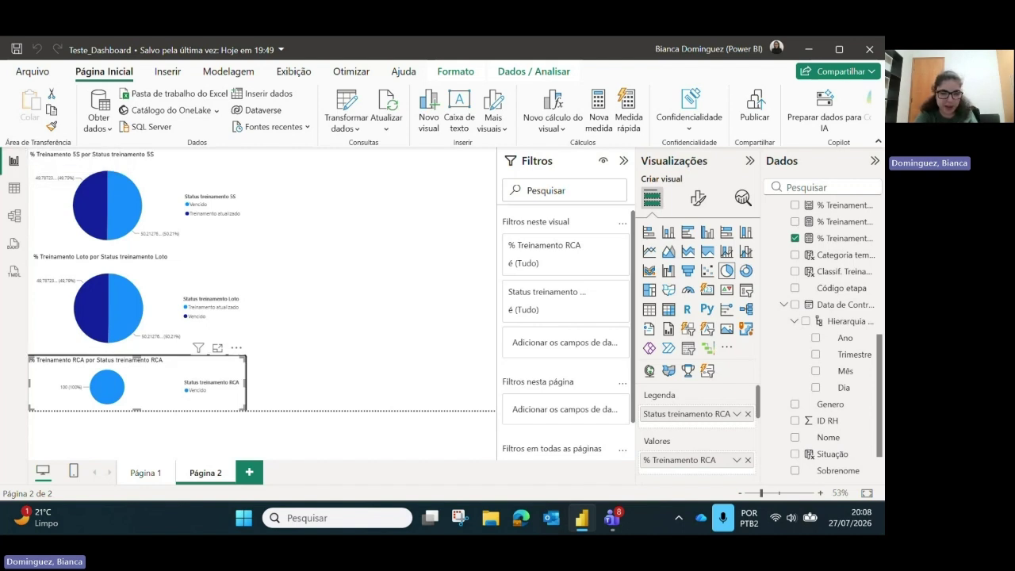
pyautogui.press('Tab')
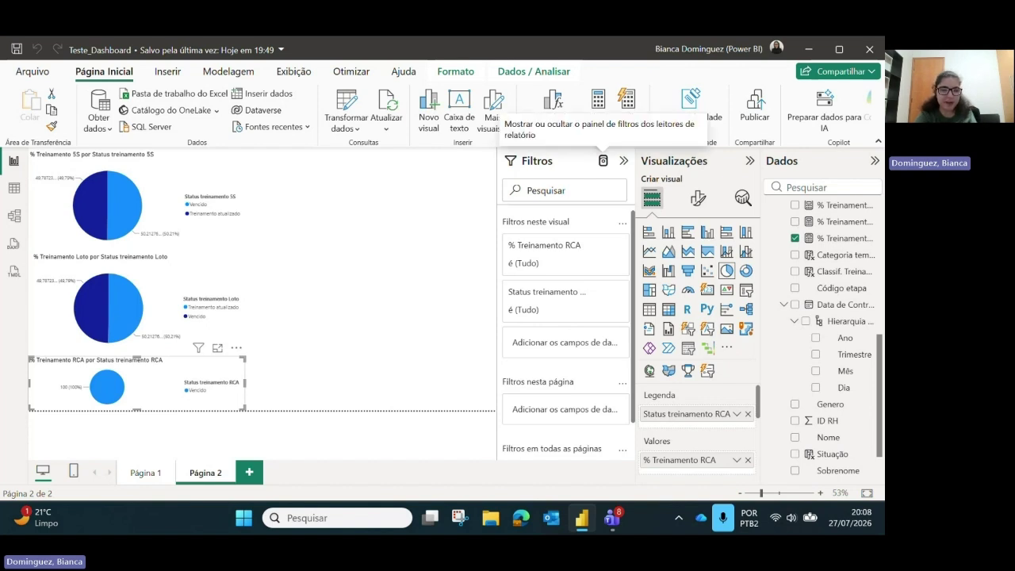
pyautogui.press('Tab')
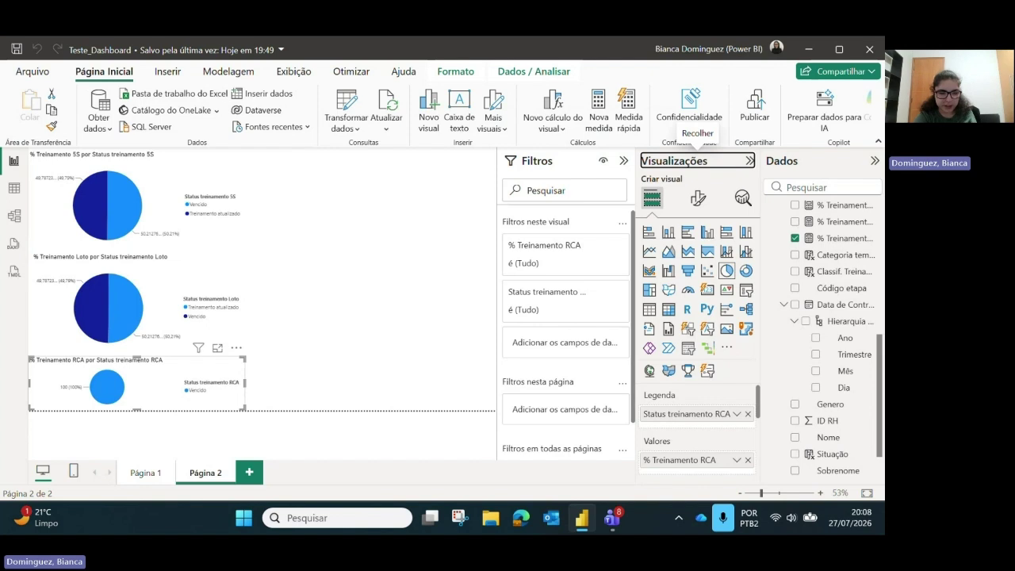
pyautogui.press('Tab')
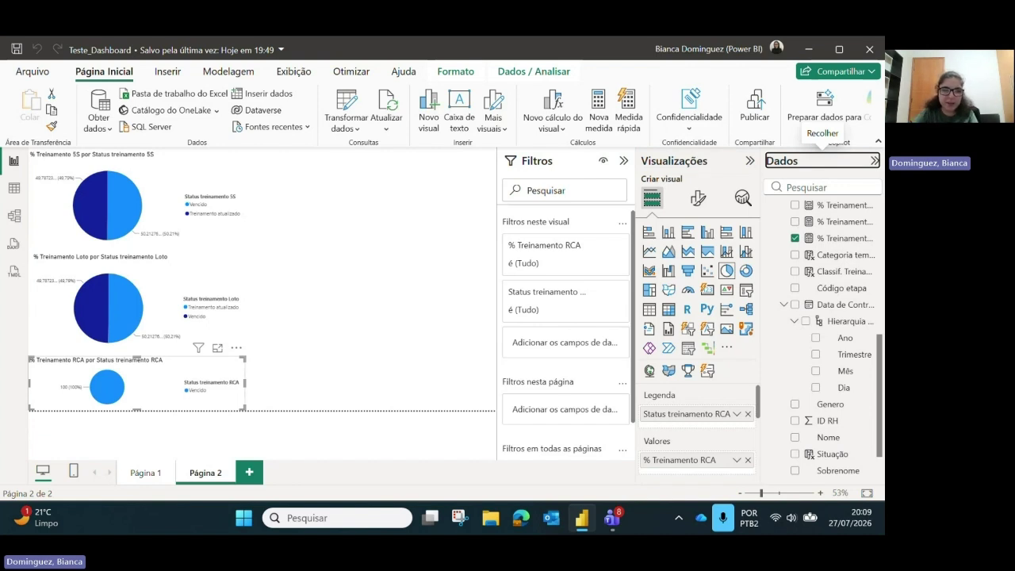
pyautogui.press('Tab')
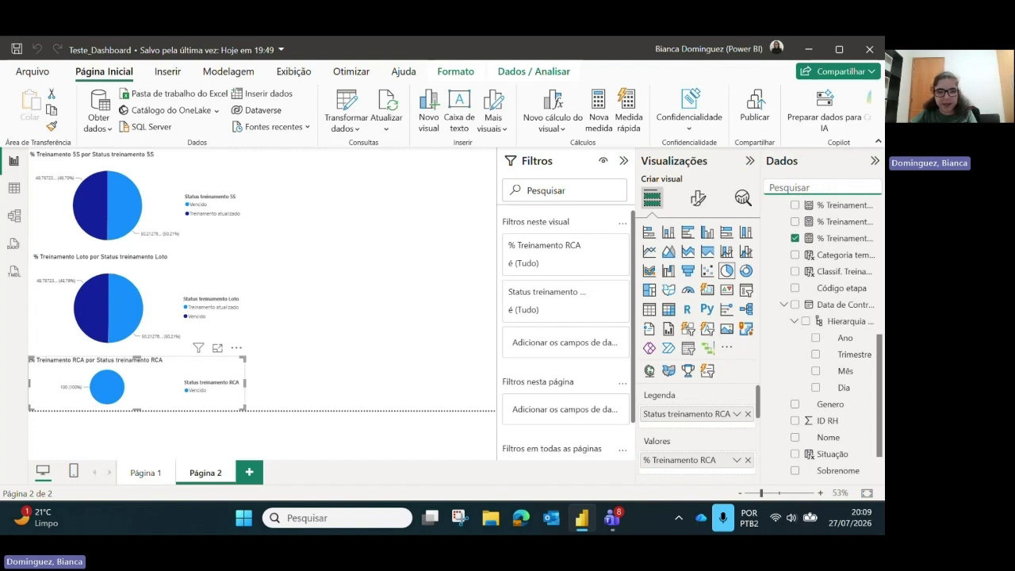
# - Go through the fields of the Base and Etapas tables one by one with the keyboard focus
pyautogui.press('Tab')
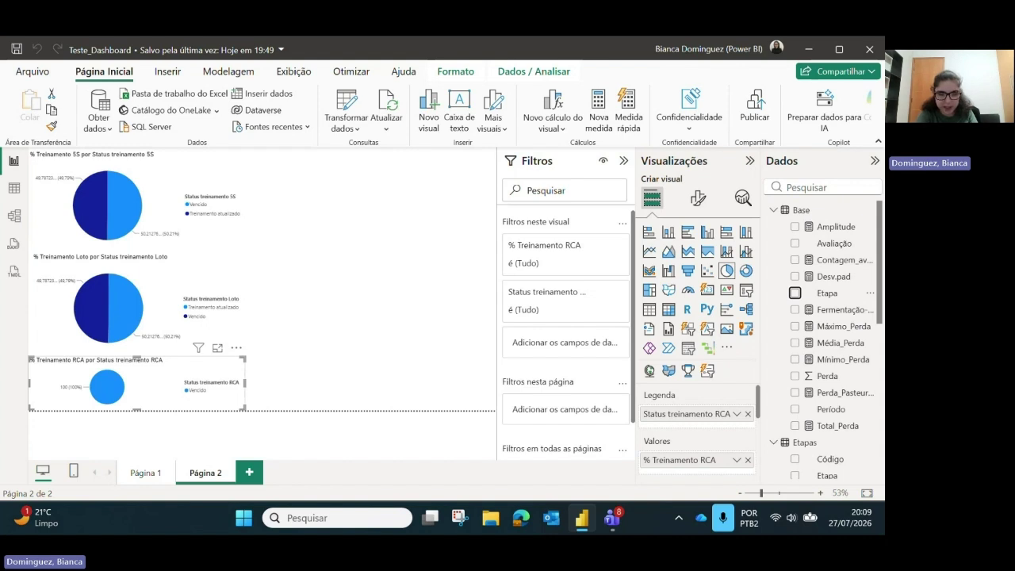
pyautogui.press('Tab')
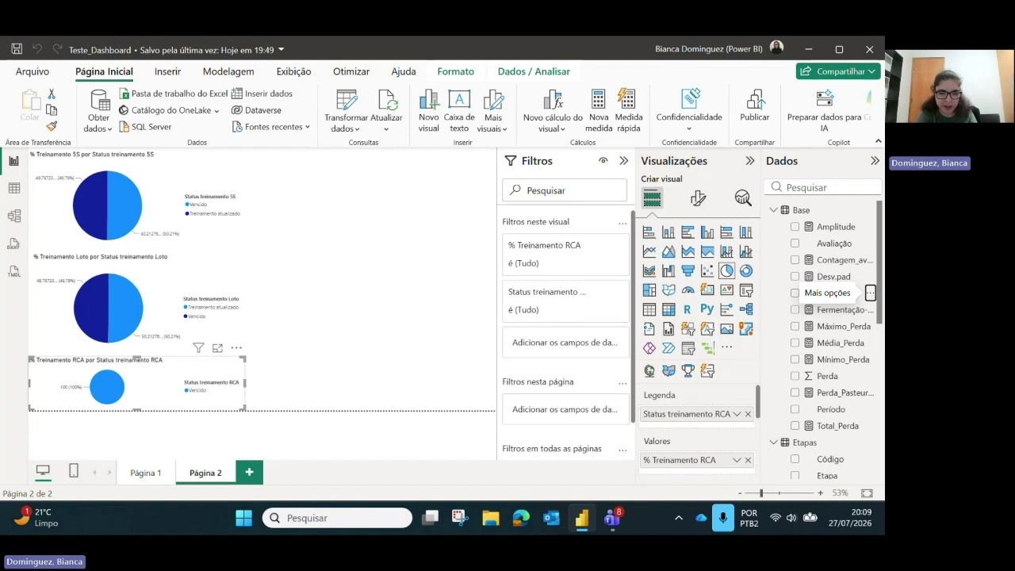
pyautogui.press('Tab')
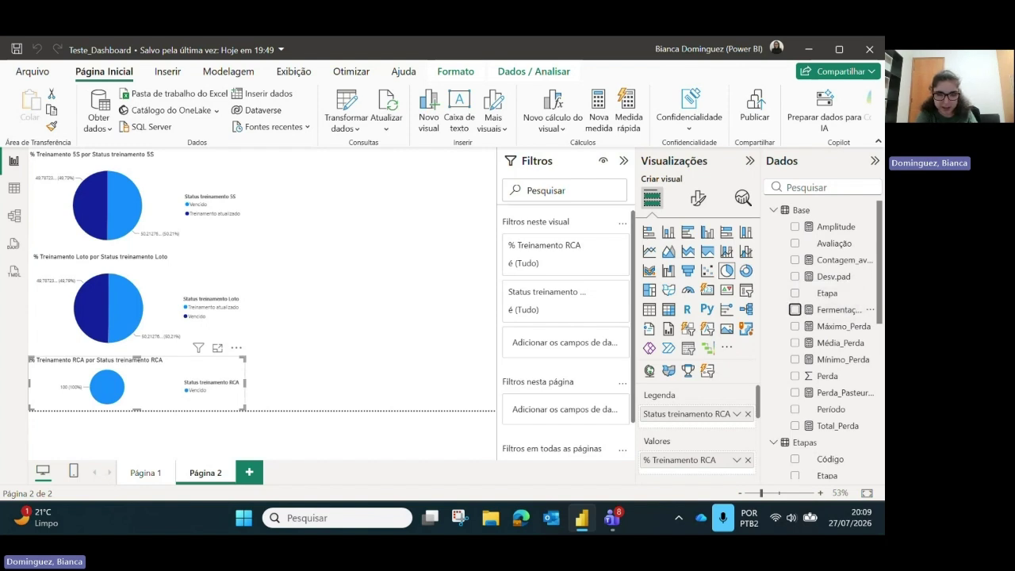
pyautogui.press('Tab')
pyautogui.press('Tab')
pyautogui.press('Tab')
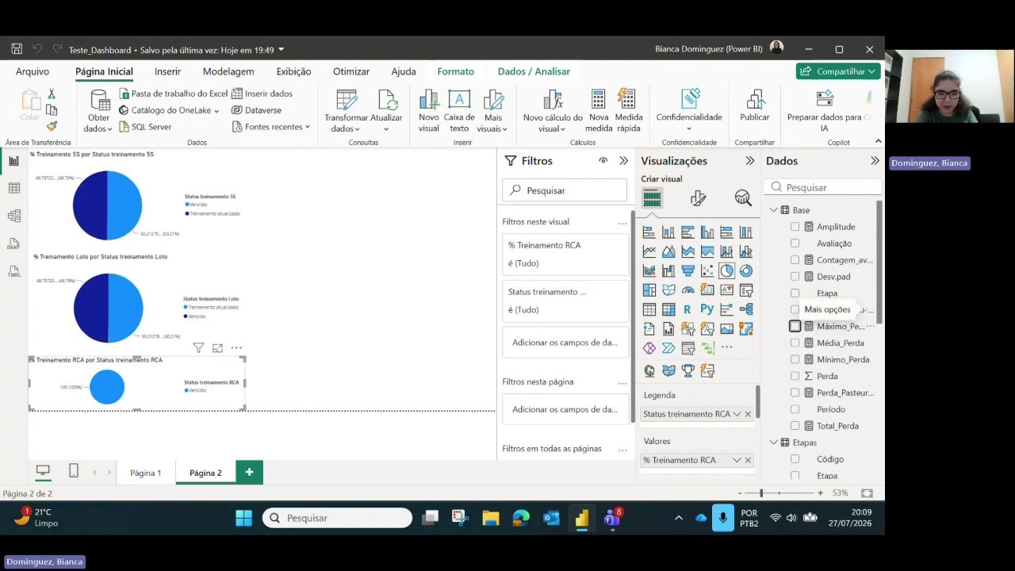
pyautogui.press('Tab')
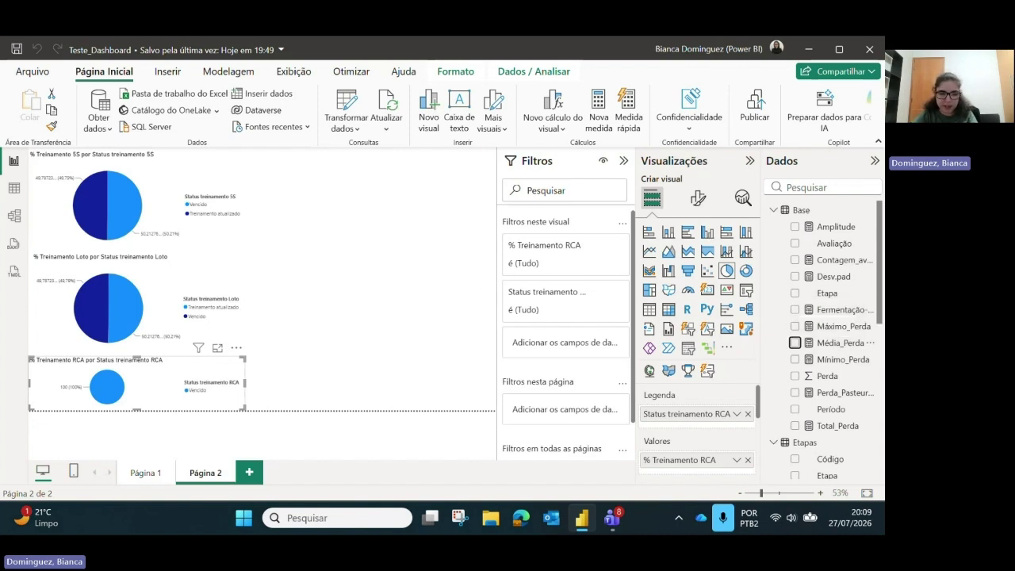
pyautogui.press('Tab')
pyautogui.press('Tab')
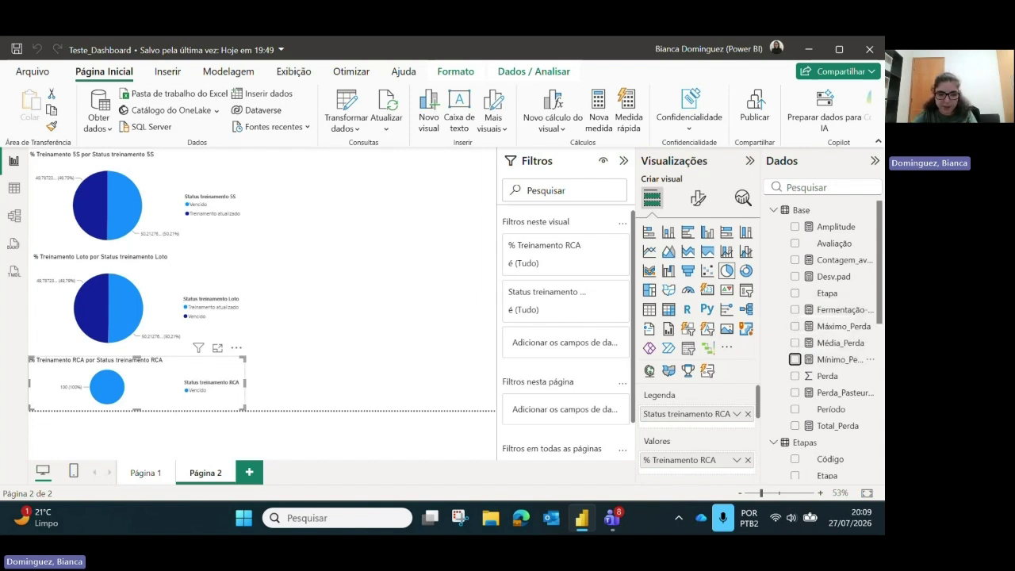
pyautogui.press('Tab')
pyautogui.press('Tab')
pyautogui.press('Tab')
pyautogui.press('Tab')
pyautogui.press('Tab')
pyautogui.press('Tab')
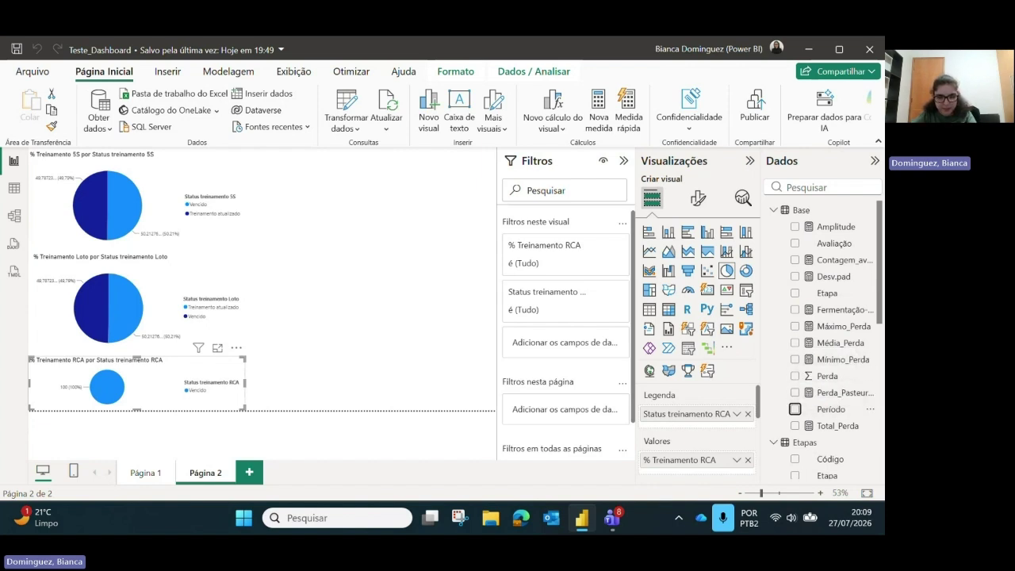
pyautogui.press('Tab')
pyautogui.press('Tab')
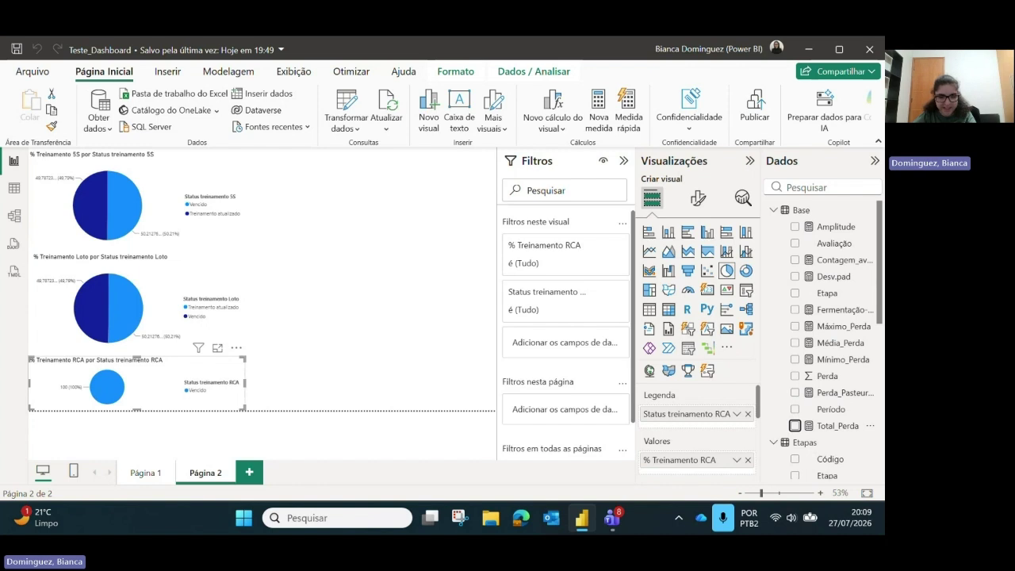
pyautogui.press('Tab')
pyautogui.press('Tab')
pyautogui.press('Tab')
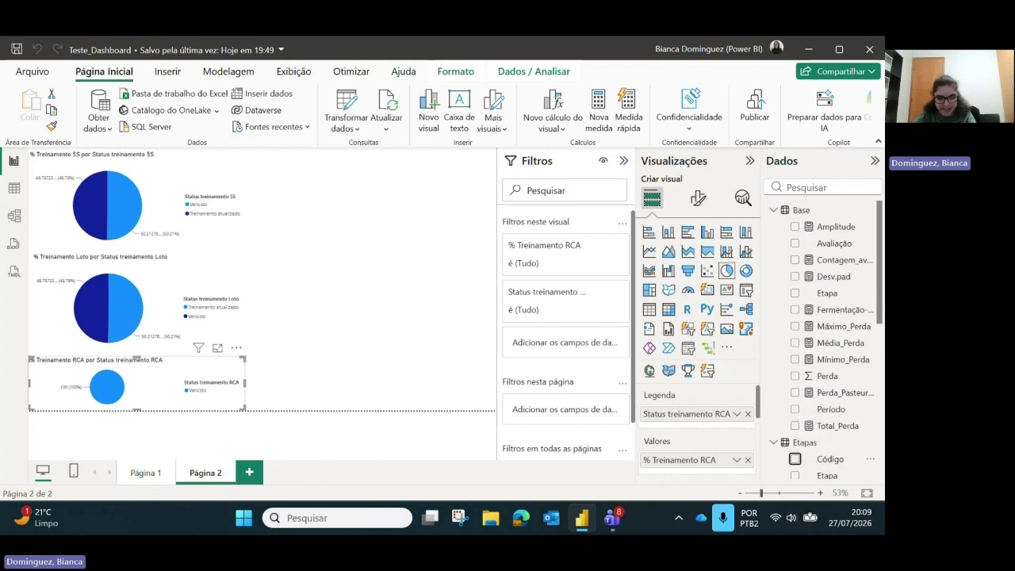
pyautogui.press('Tab')
pyautogui.press('Tab')
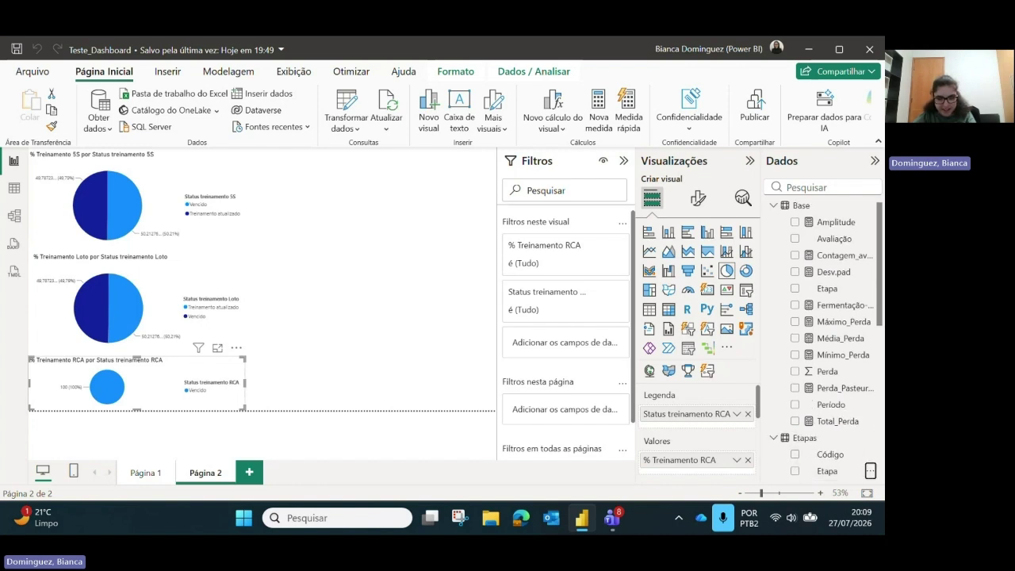
# - Go through the Status Treinamentos fields from the % Treinamento measures and the date hierarchy down to Genero
pyautogui.press('Tab')
pyautogui.press('Tab')
pyautogui.press('Tab')
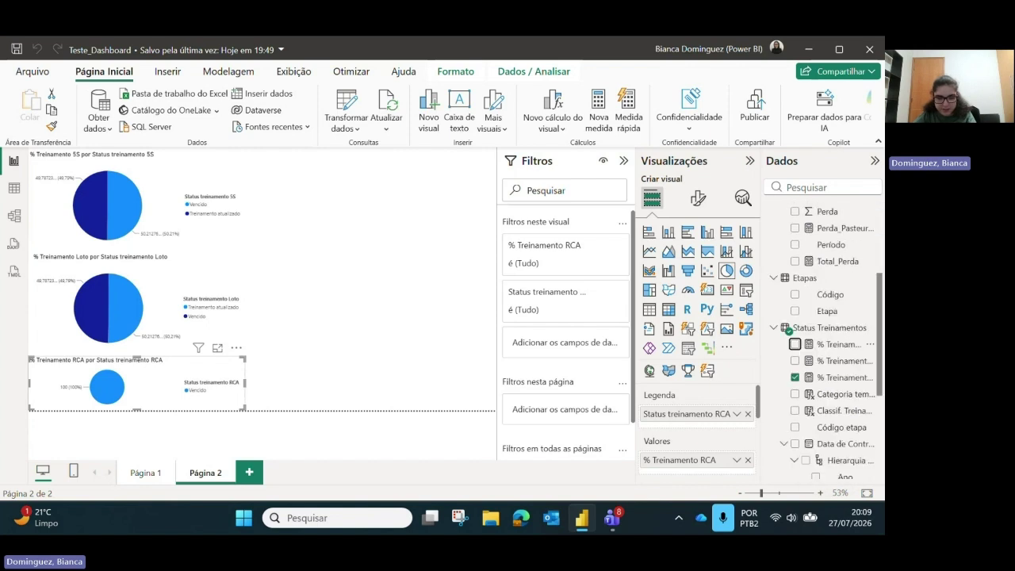
pyautogui.press('Tab')
pyautogui.press('Tab')
pyautogui.press('Tab')
pyautogui.press('Tab')
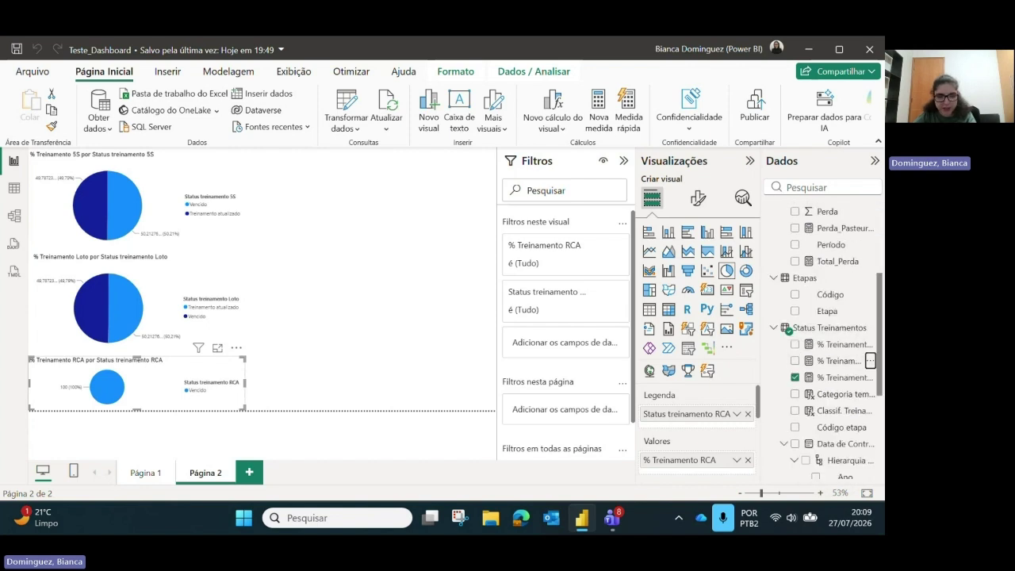
pyautogui.press('Tab')
pyautogui.press('Tab')
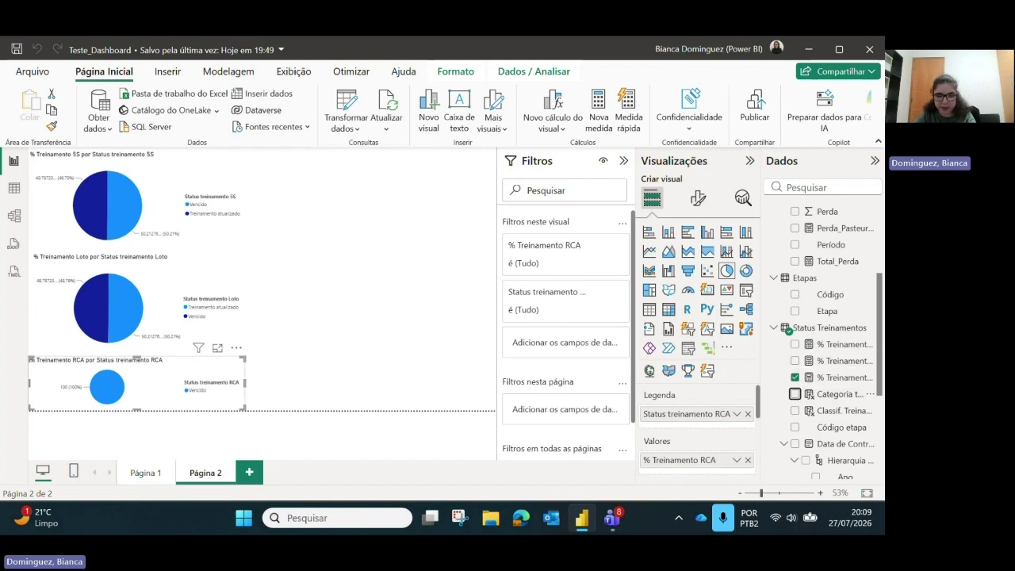
pyautogui.press('Tab')
pyautogui.press('Tab')
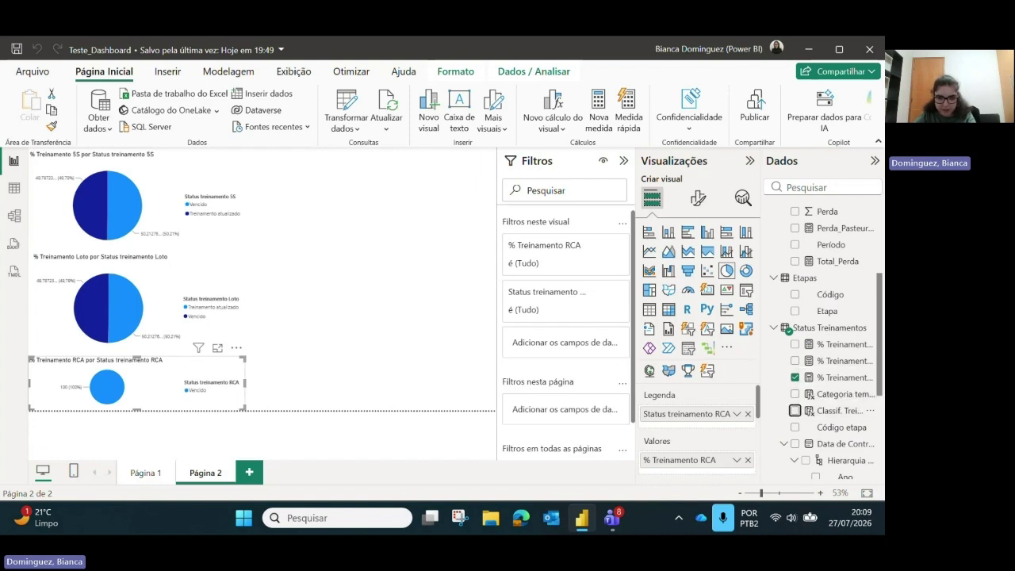
pyautogui.press('Tab')
pyautogui.press('Tab')
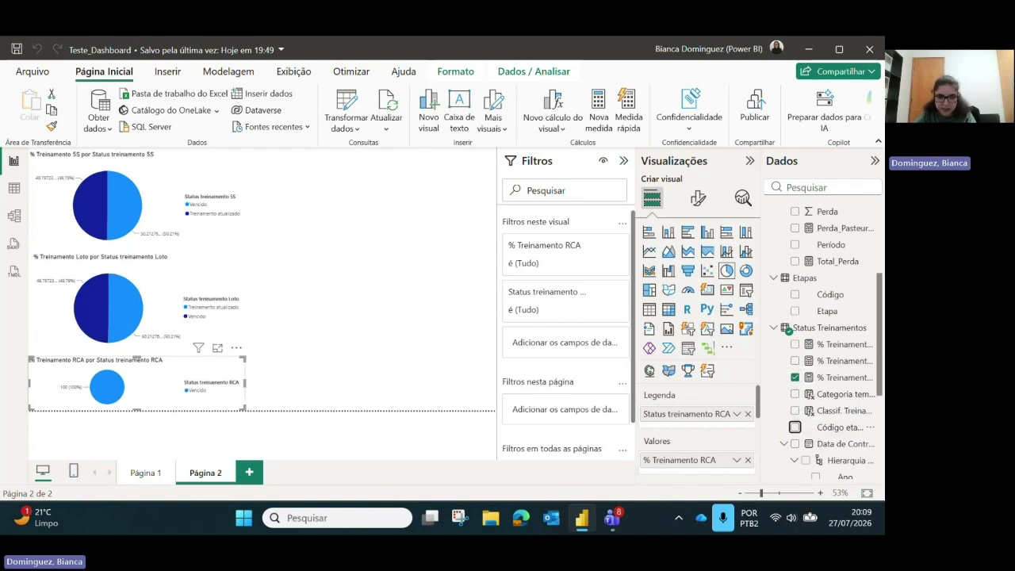
pyautogui.press('Tab')
pyautogui.press('Tab')
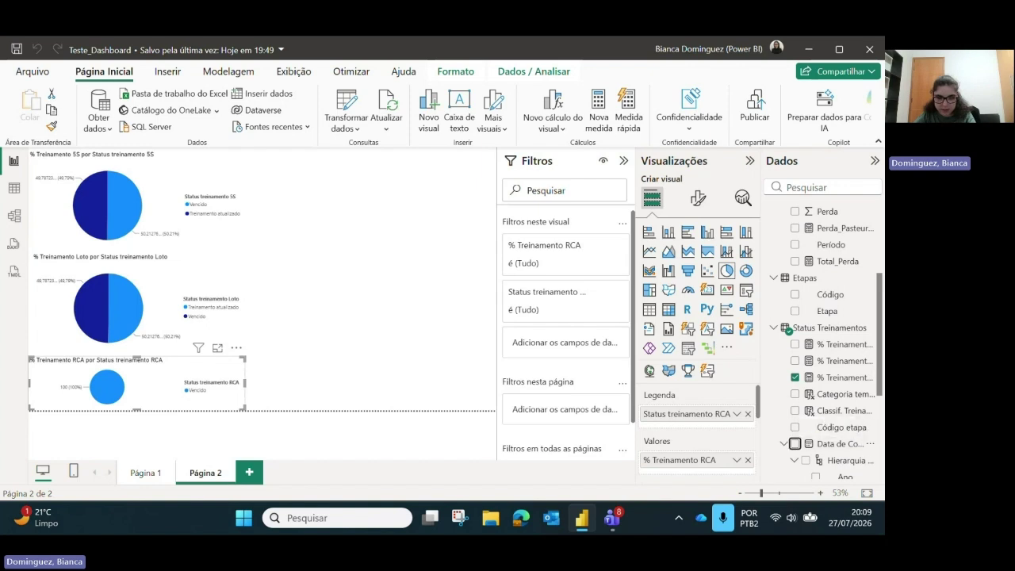
pyautogui.press('Tab')
pyautogui.press('Tab')
pyautogui.press('Tab')
pyautogui.press('Tab')
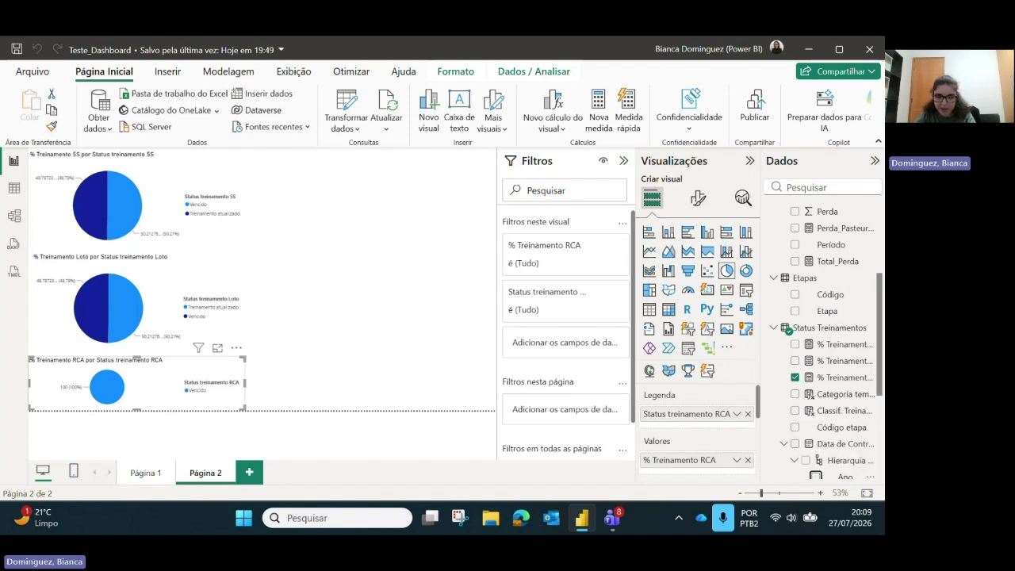
pyautogui.press('Tab')
pyautogui.press('Tab')
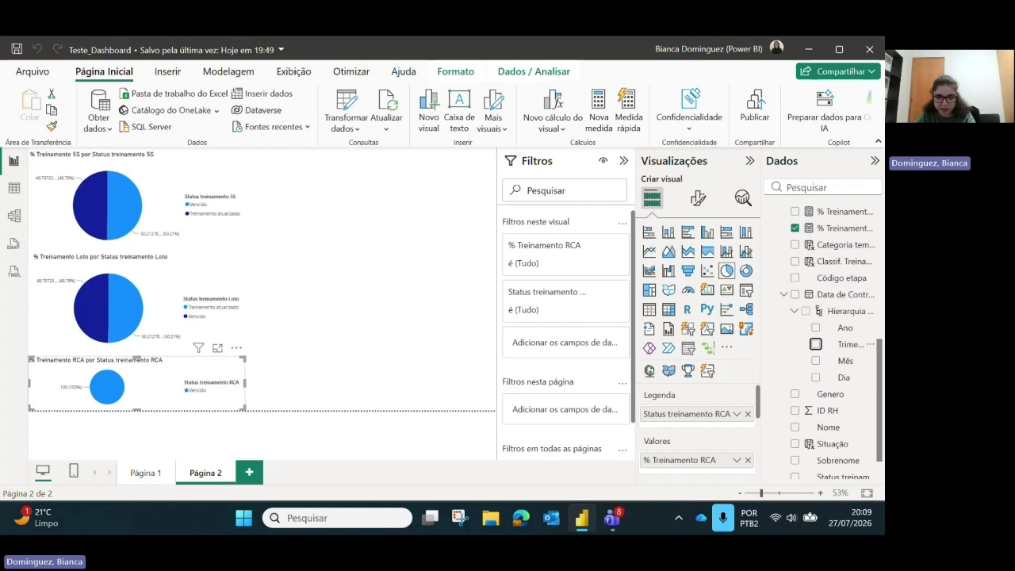
pyautogui.press('Tab')
pyautogui.press('Tab')
pyautogui.press('Tab')
pyautogui.press('Tab')
pyautogui.press('Tab')
pyautogui.press('Tab')
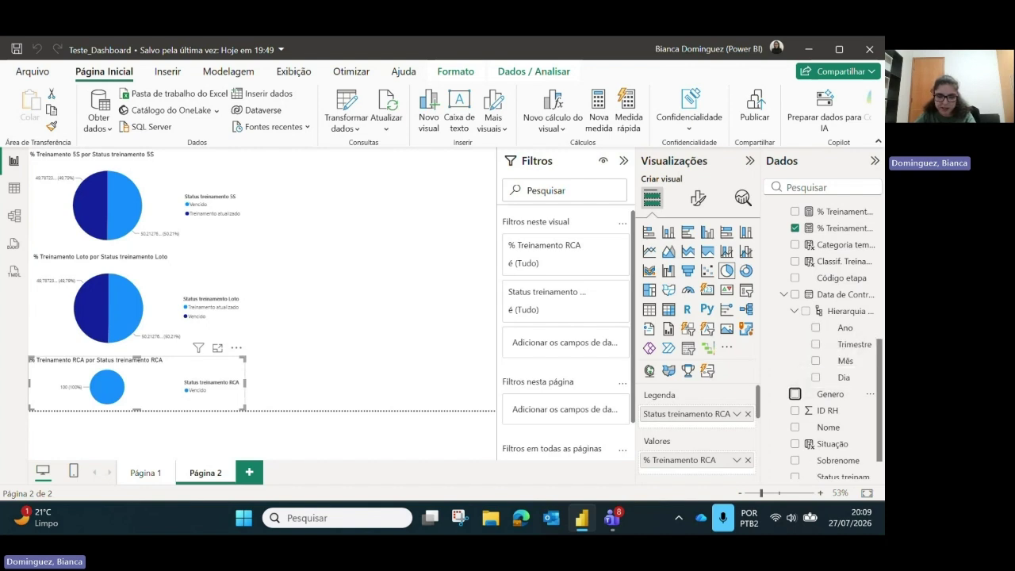
# - Locate the Nome and Sobrenome fields in the Status Treinamentos table
pyautogui.press('Tab')
pyautogui.press('Tab')
pyautogui.press('Tab')
pyautogui.press('Tab')
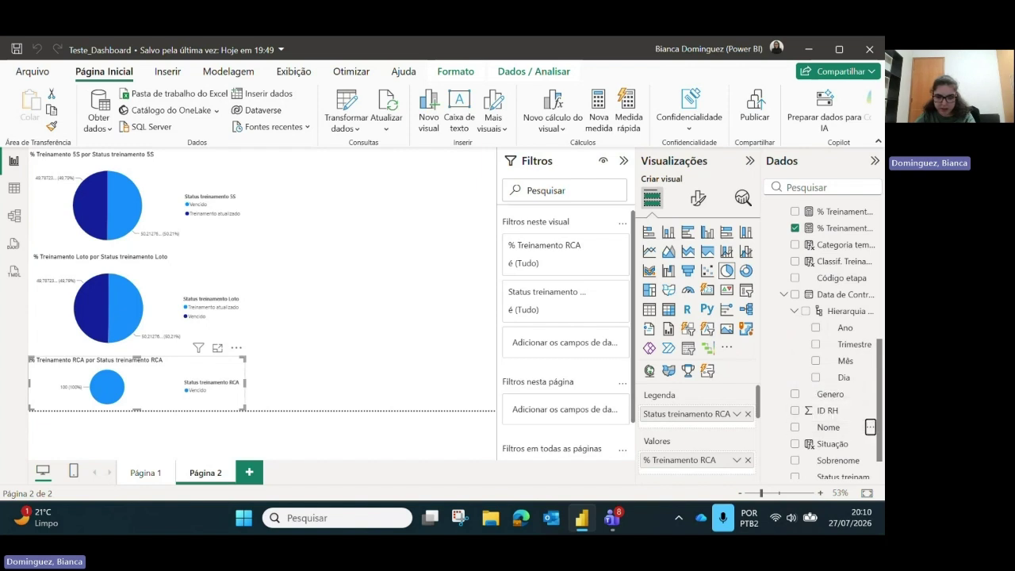
pyautogui.hotkey('shift', 'Tab')
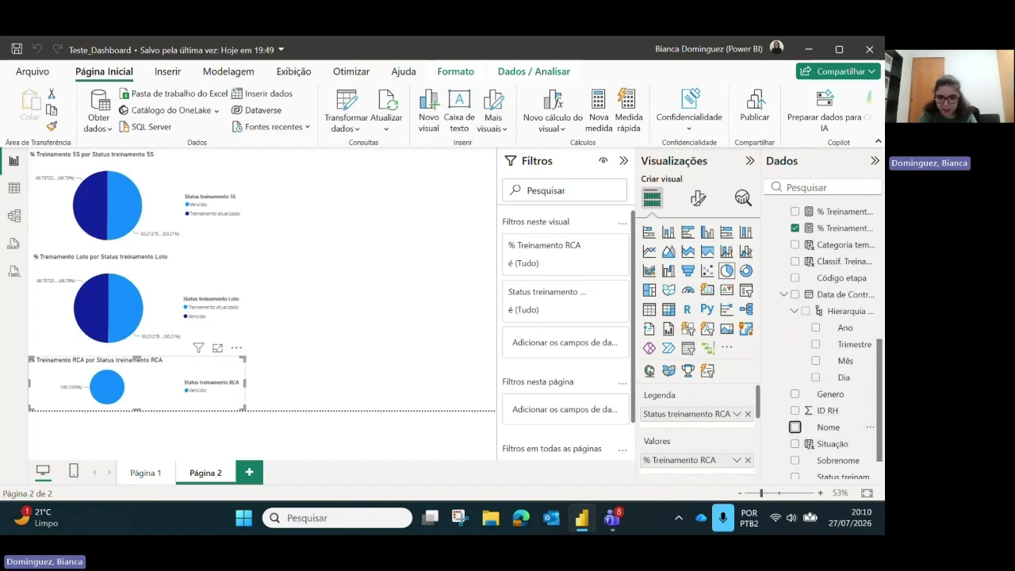
pyautogui.press('Tab')
pyautogui.press('Tab')
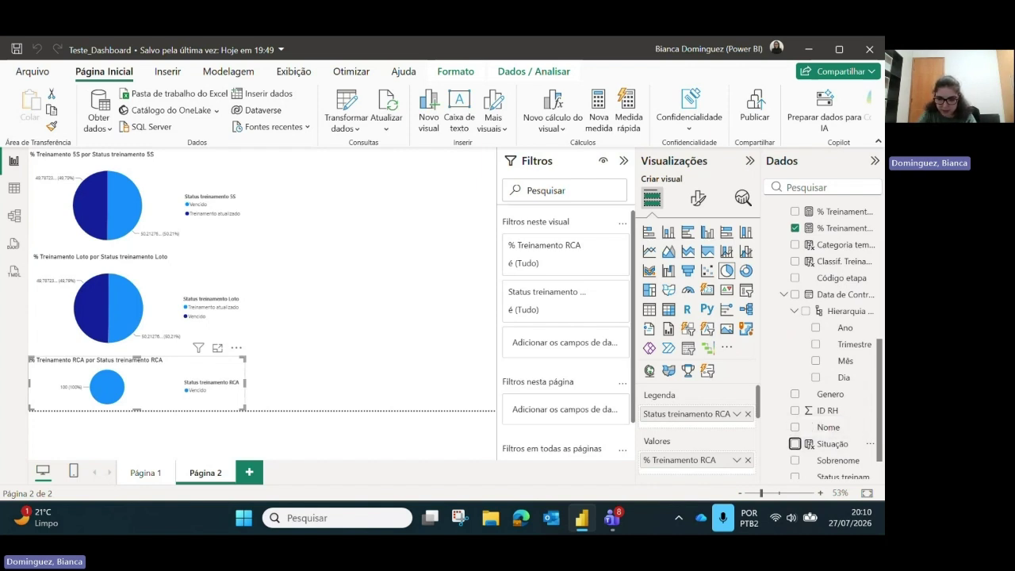
pyautogui.press('Tab')
pyautogui.press('Tab')
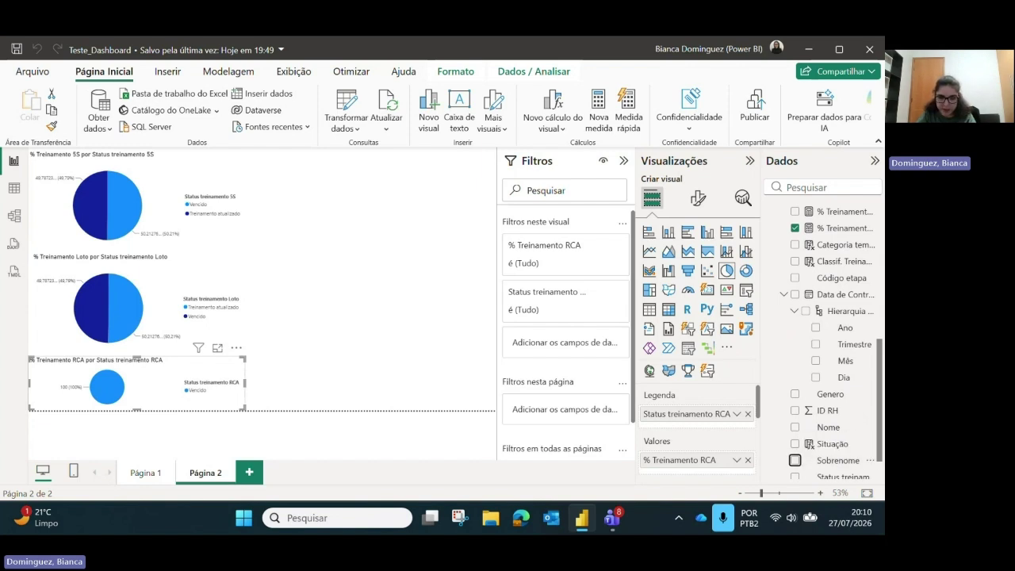
pyautogui.press('Tab')
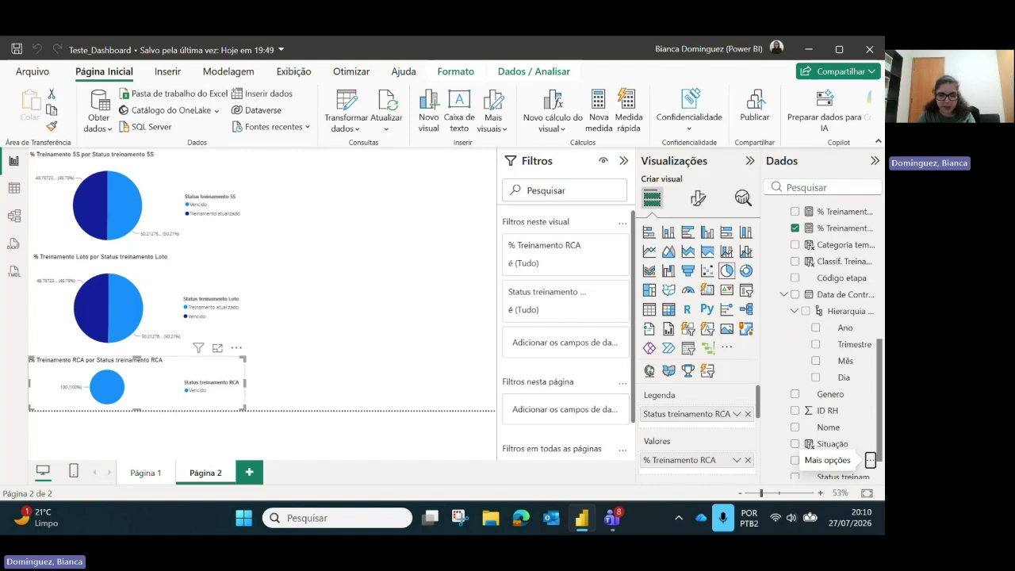
# - Start a new calculated column in the Status Treinamentos table
pyautogui.press('Return')
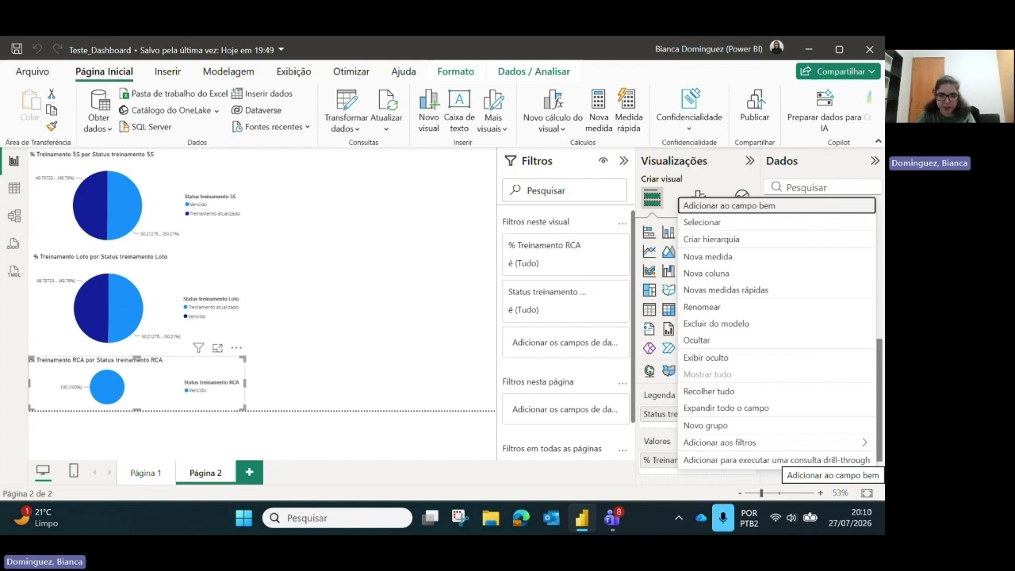
pyautogui.press('Down')
pyautogui.press('Down')
pyautogui.press('Down')
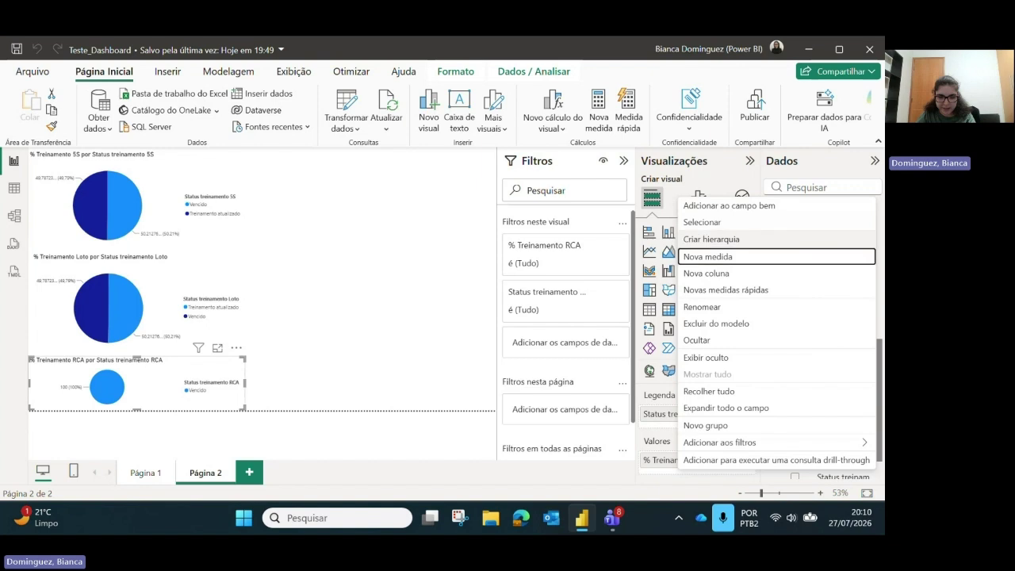
pyautogui.press('Down')
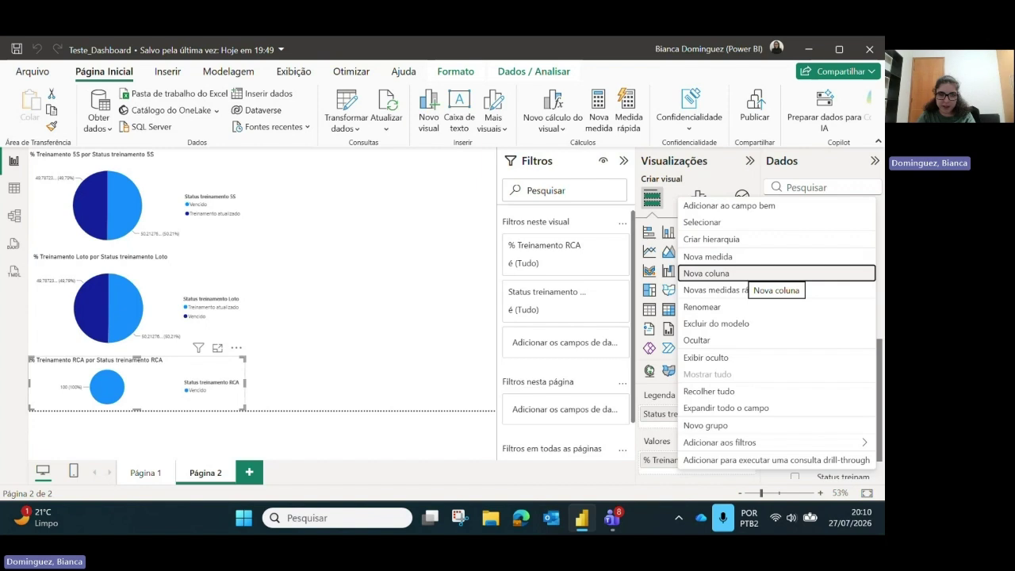
pyautogui.click(742, 274)
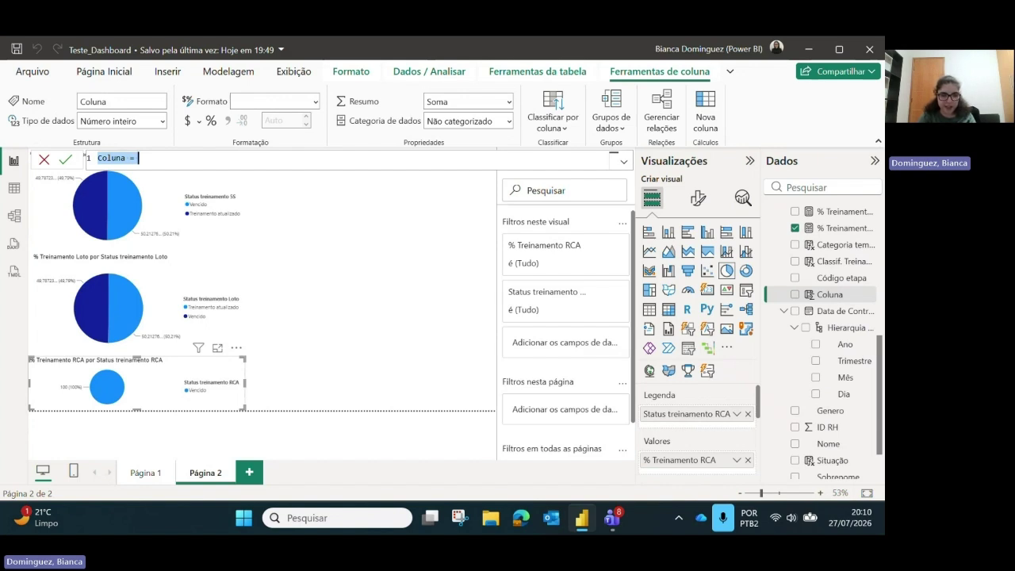
# - Replace the default column name in the formula with Nome Completo, followed by an equals sign
pyautogui.write('N')
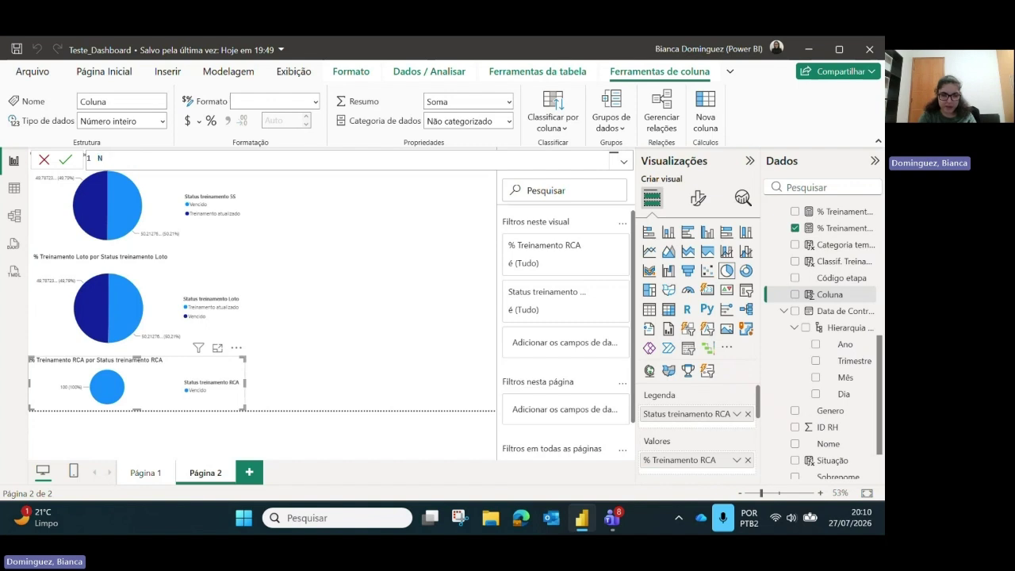
pyautogui.write('ome Com')
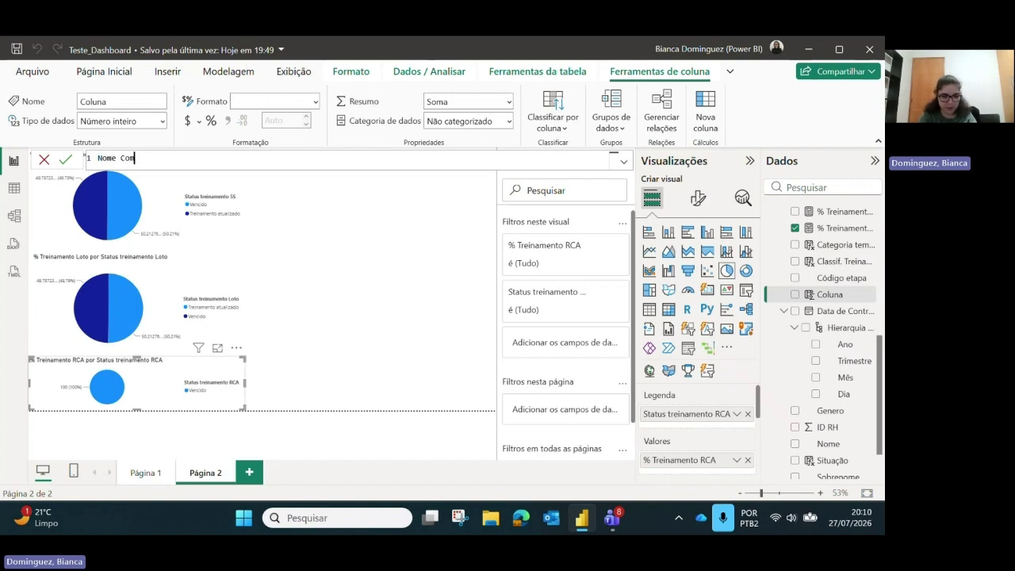
pyautogui.write('pleto')
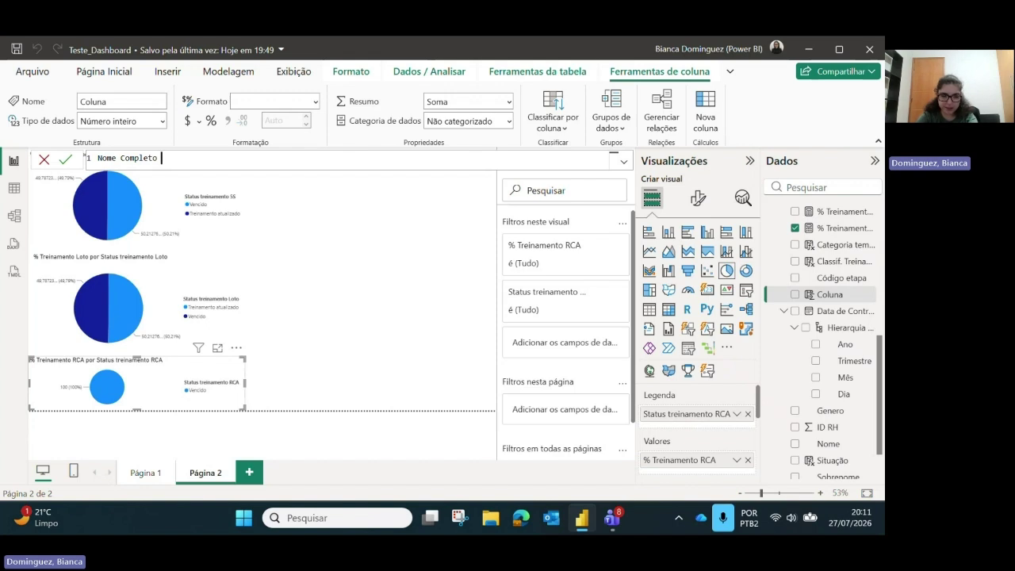
pyautogui.write(' =')
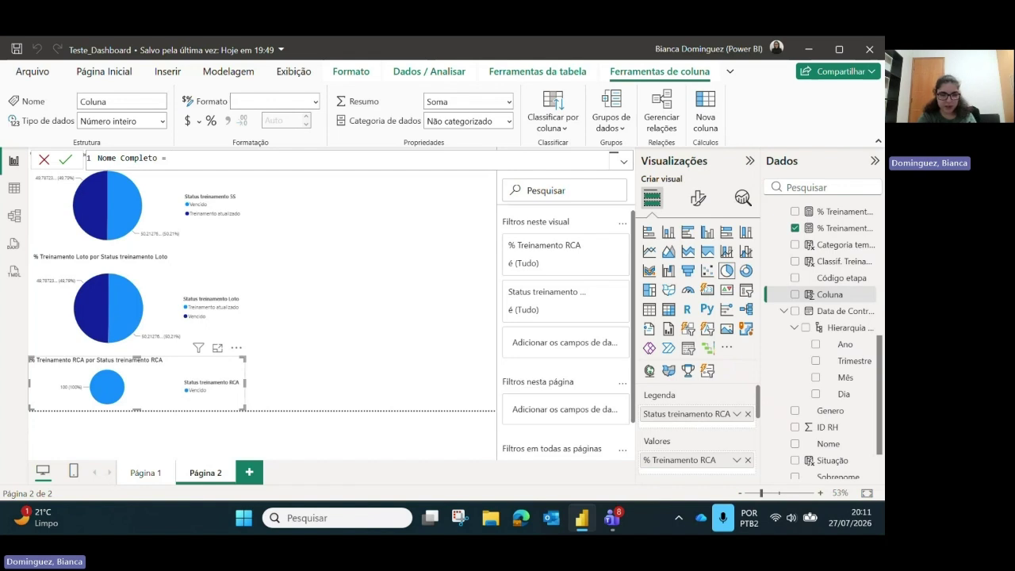
# - Insert the 'Status Treinamentos'[Nome] column reference as the first part of the Nome Completo formula
pyautogui.write(' S')
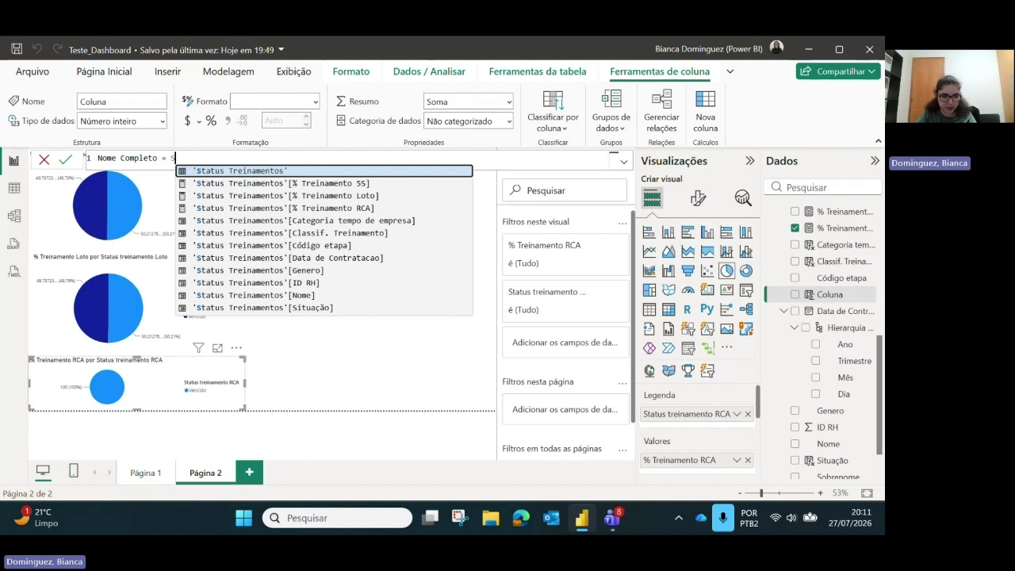
pyautogui.press('Down')
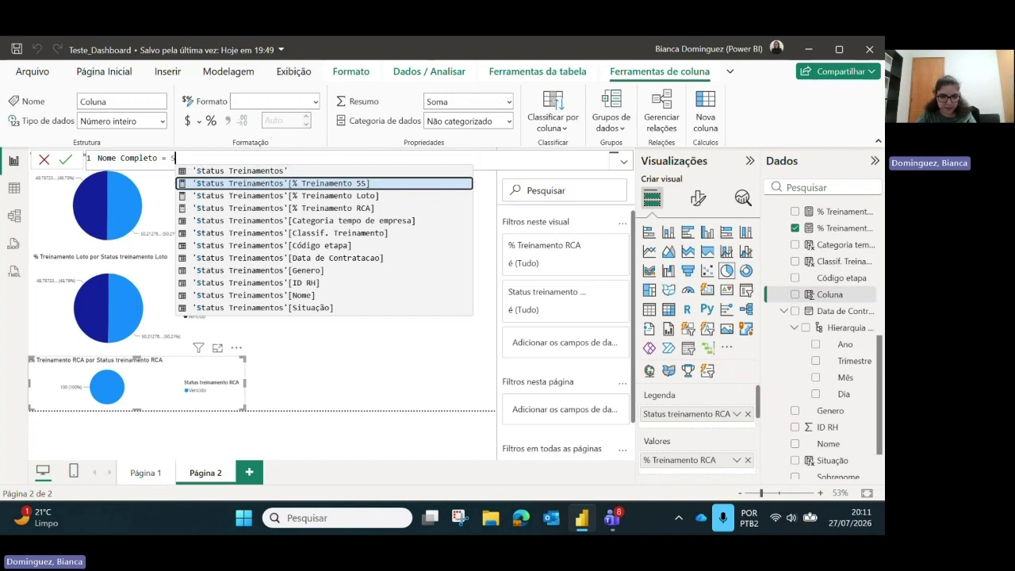
pyautogui.press('Down')
pyautogui.press('Down')
pyautogui.press('Down')
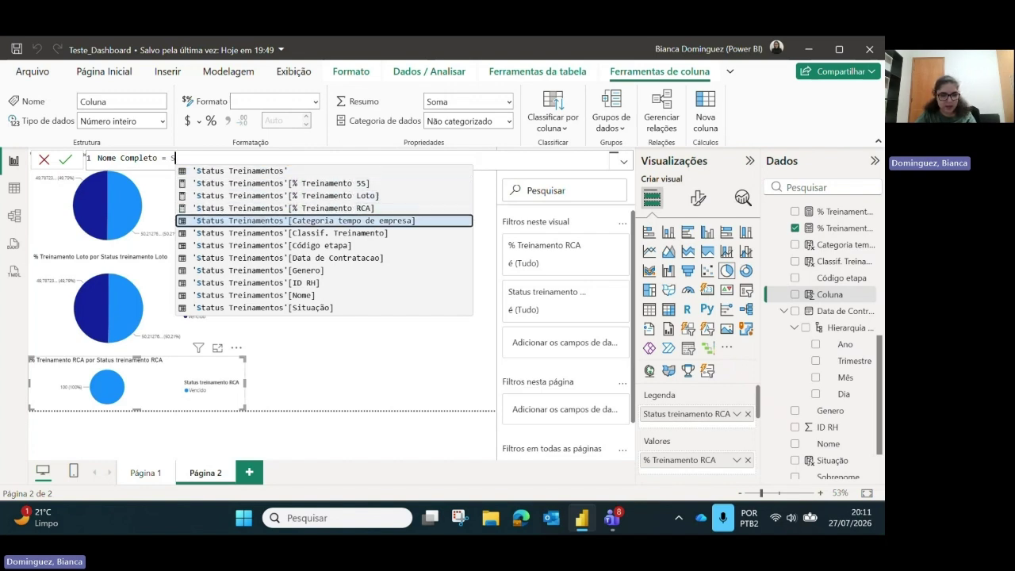
pyautogui.press('Down')
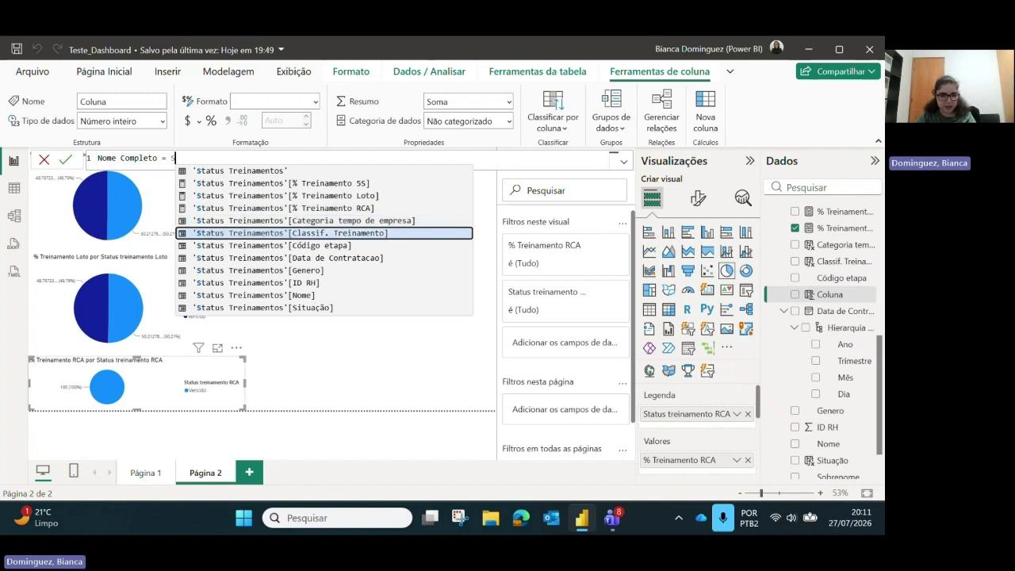
pyautogui.press('Down')
pyautogui.press('Down')
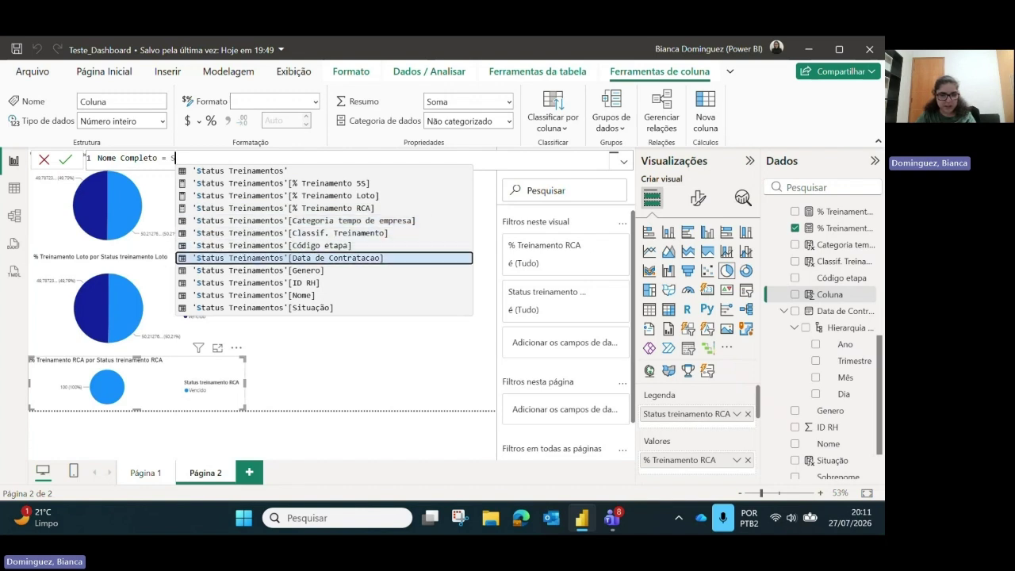
pyautogui.press('Down')
pyautogui.press('Down')
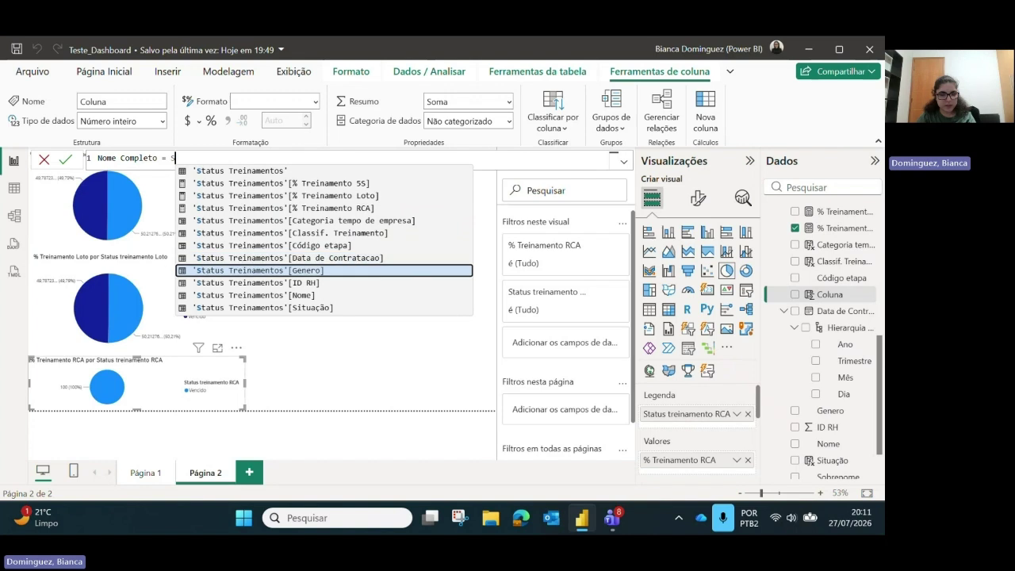
pyautogui.press('Down')
pyautogui.press('Down')
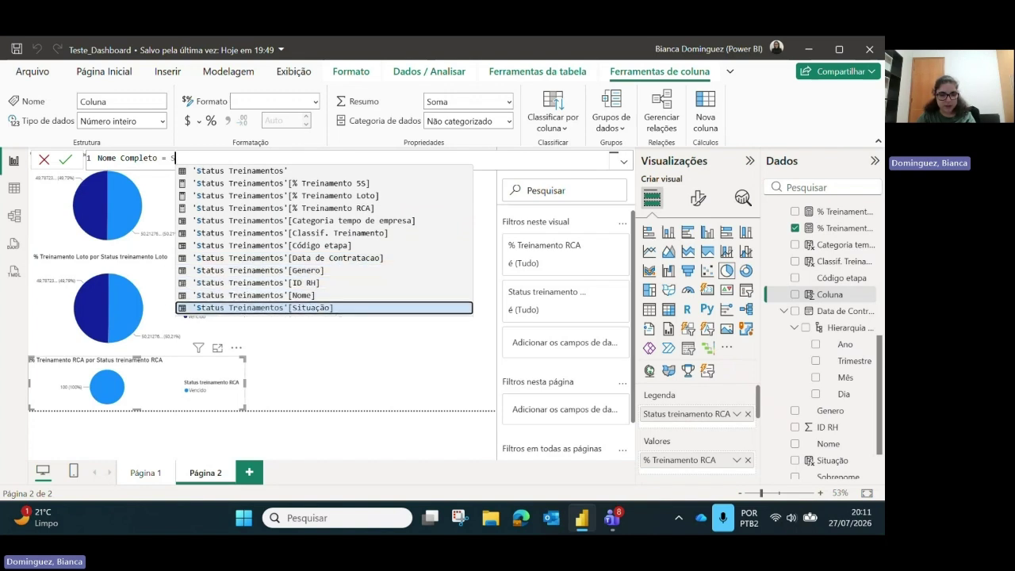
pyautogui.press('Down')
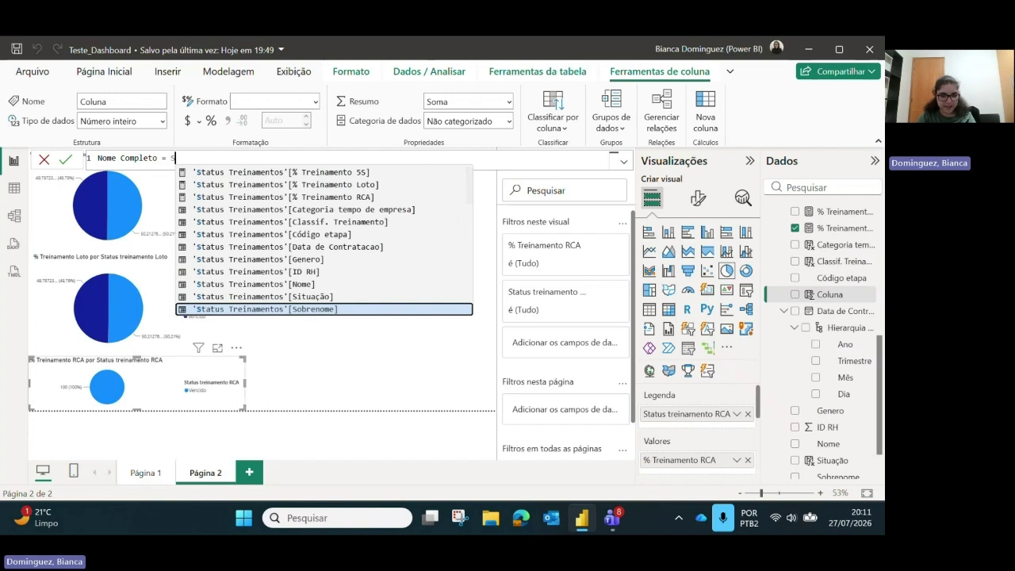
pyautogui.press('Up')
pyautogui.press('Up')
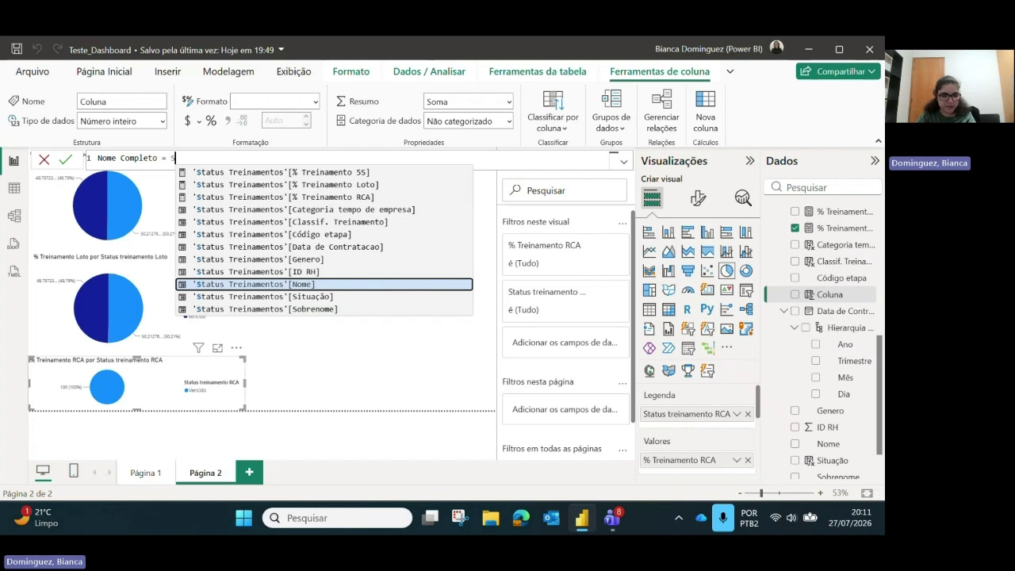
pyautogui.press('Tab')
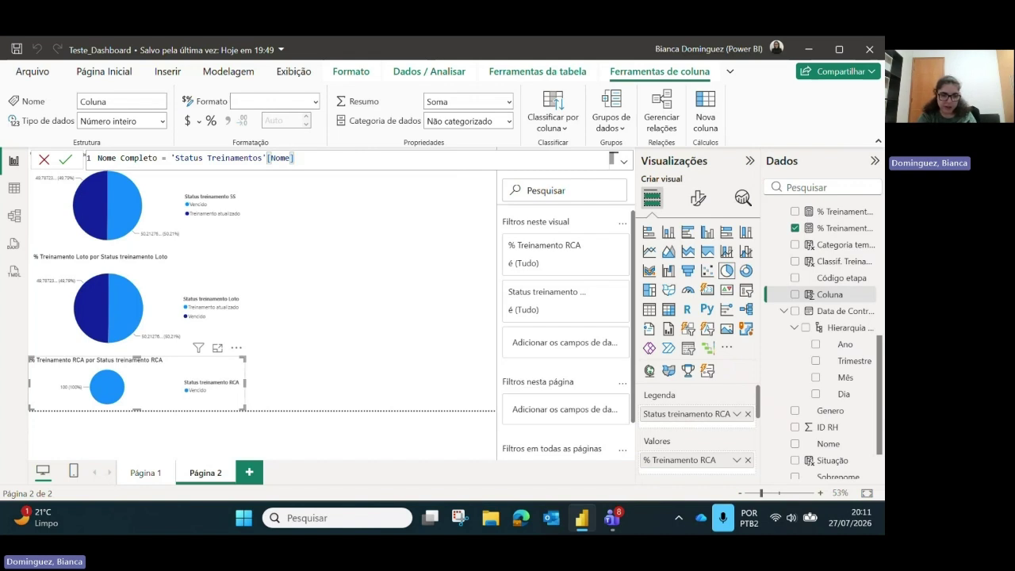
# - Complete the Nome Completo formula by appending &" "&'Status Treinamentos'[Sobrenome] after the Nome reference, and commit the column
pyautogui.write('&')
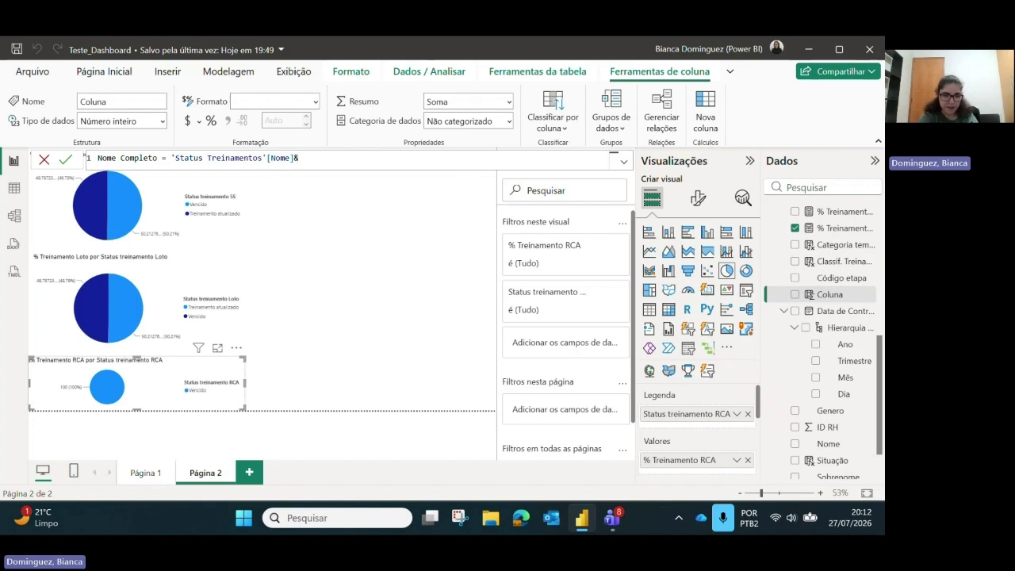
pyautogui.write('" "')
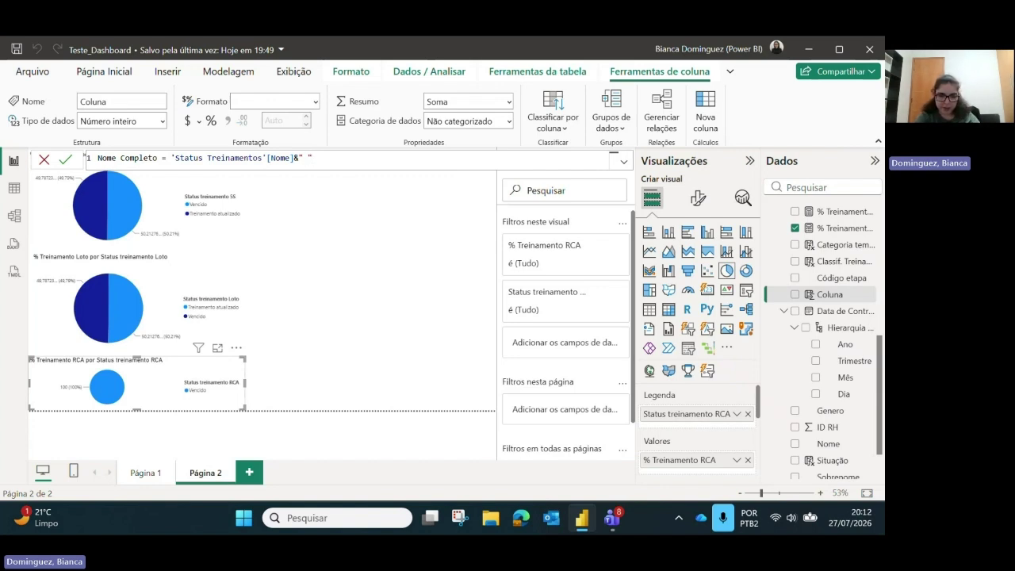
pyautogui.write('&')
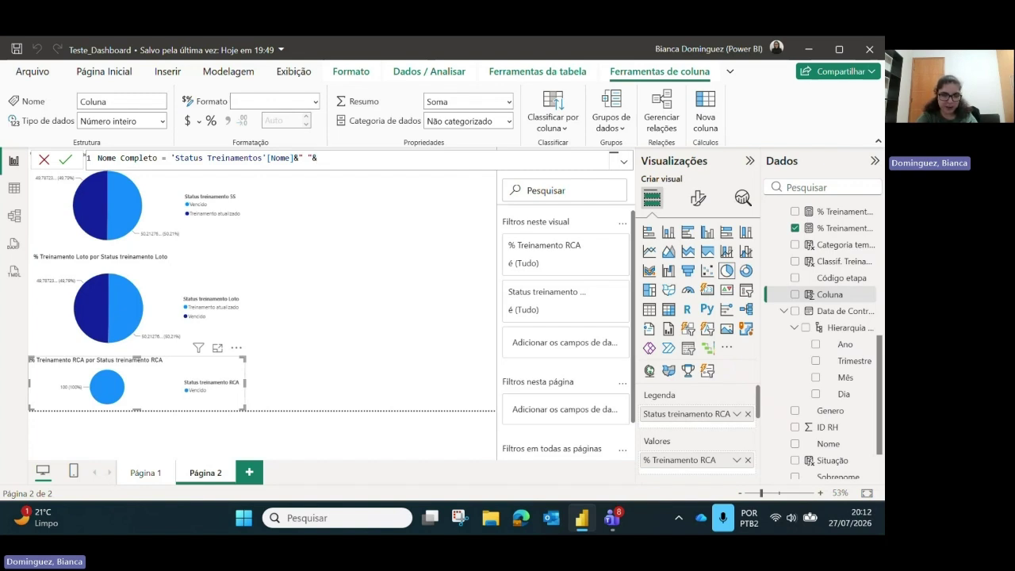
pyautogui.write('s')
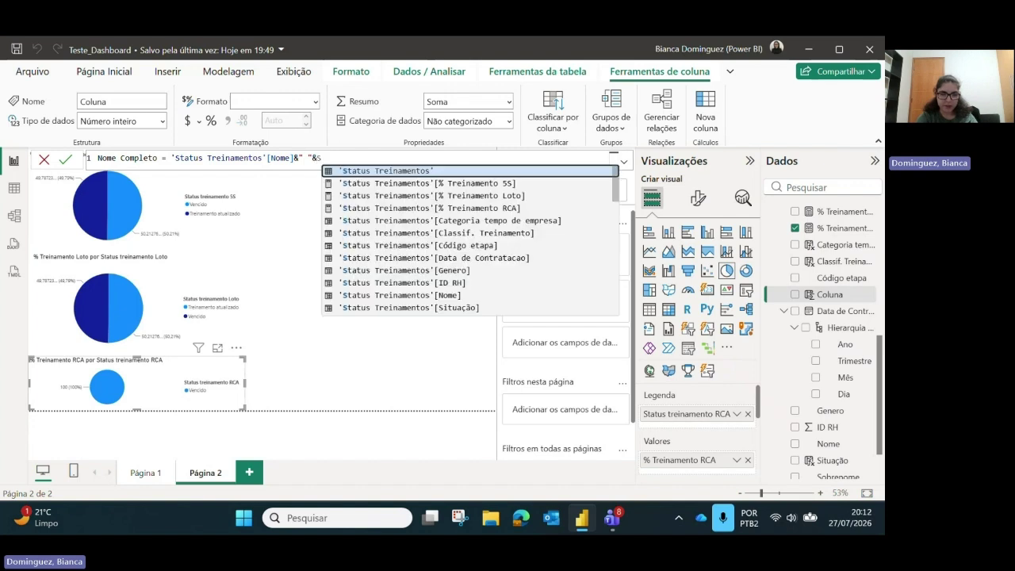
pyautogui.press('Down')
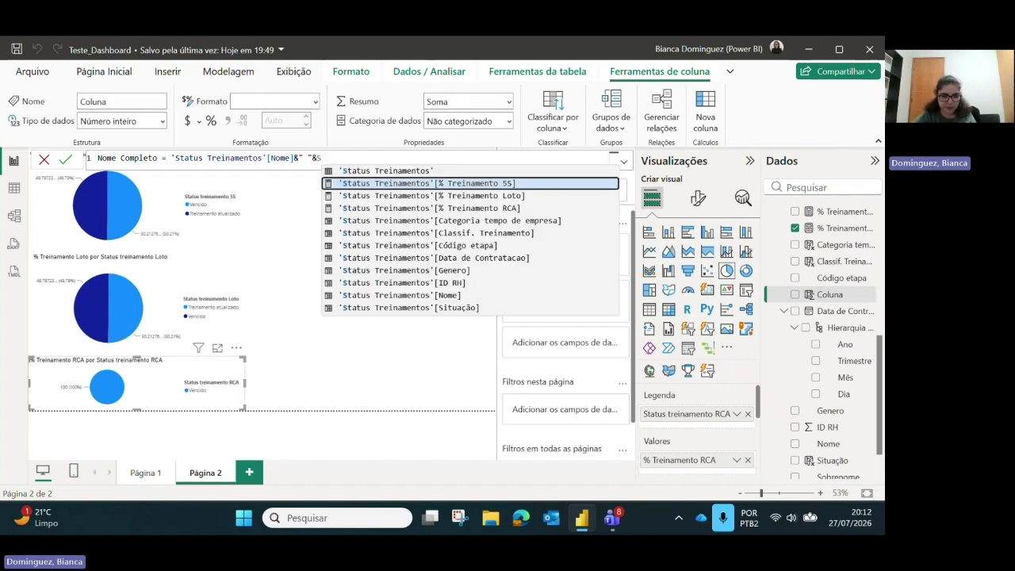
pyautogui.press('Down')
pyautogui.press('Down')
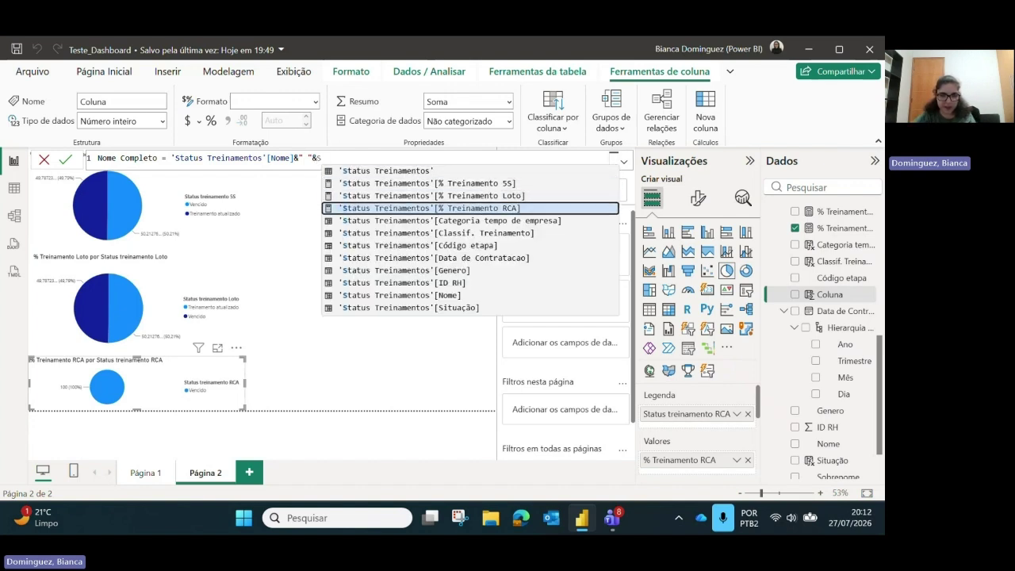
pyautogui.press('Down')
pyautogui.press('Down')
pyautogui.press('Down')
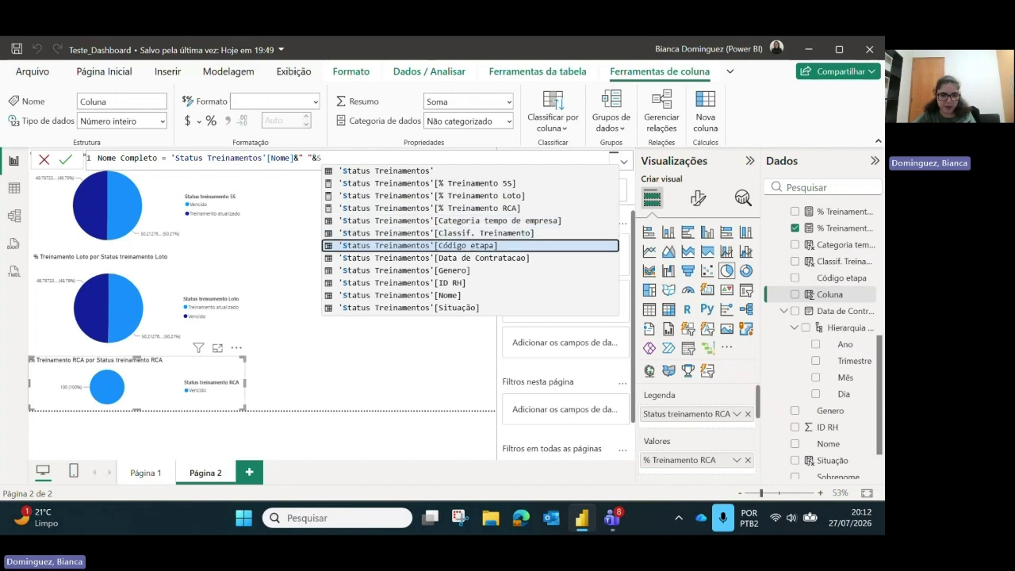
pyautogui.press('Down')
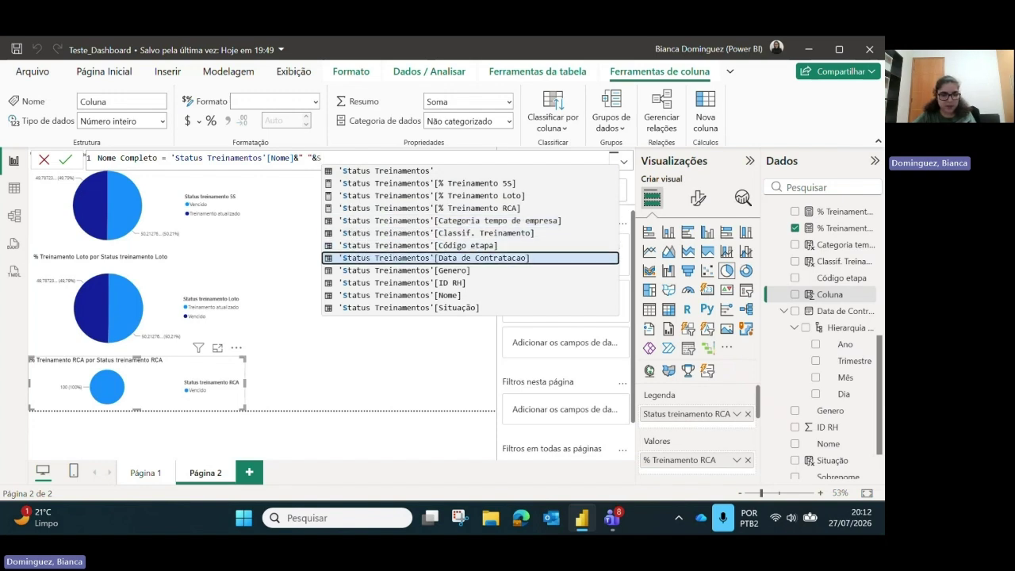
pyautogui.press('Down')
pyautogui.press('Down')
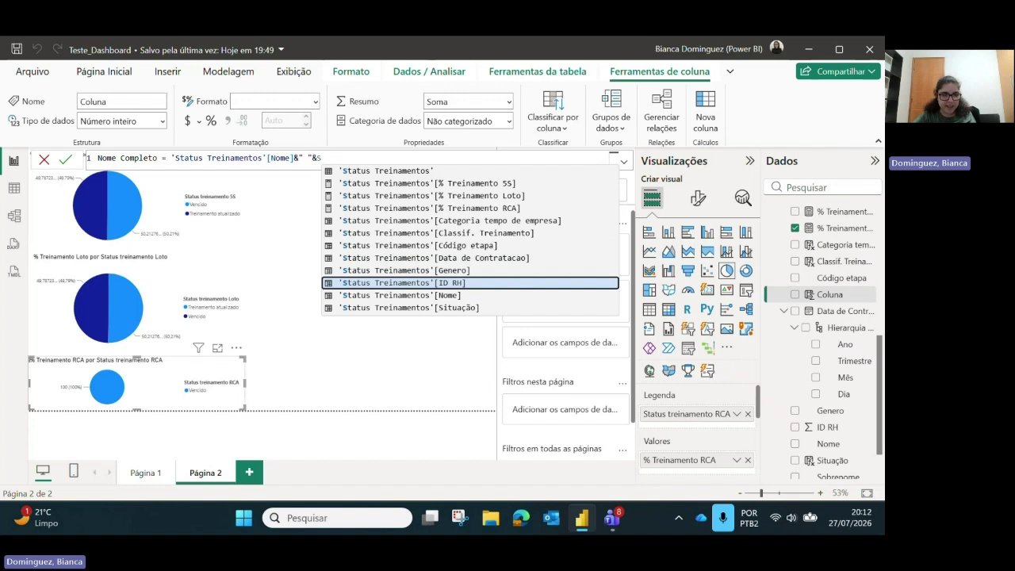
pyautogui.press('Down')
pyautogui.press('Down')
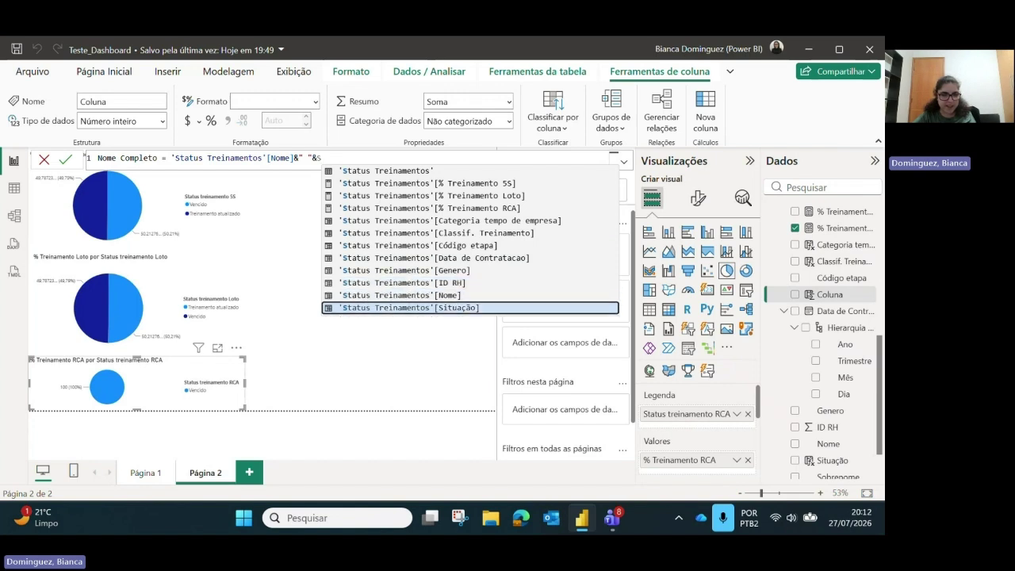
pyautogui.press('Down')
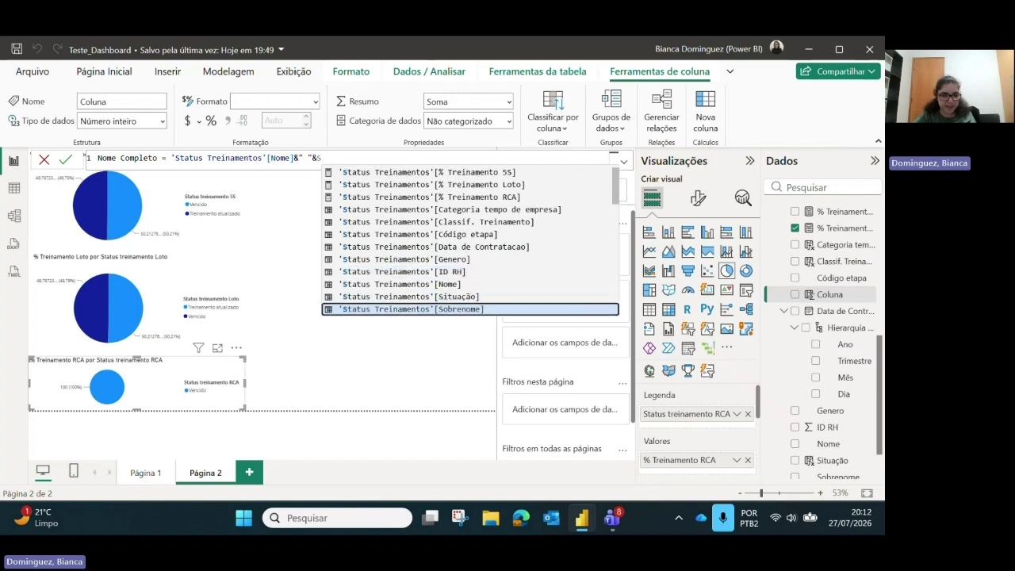
pyautogui.press('Tab')
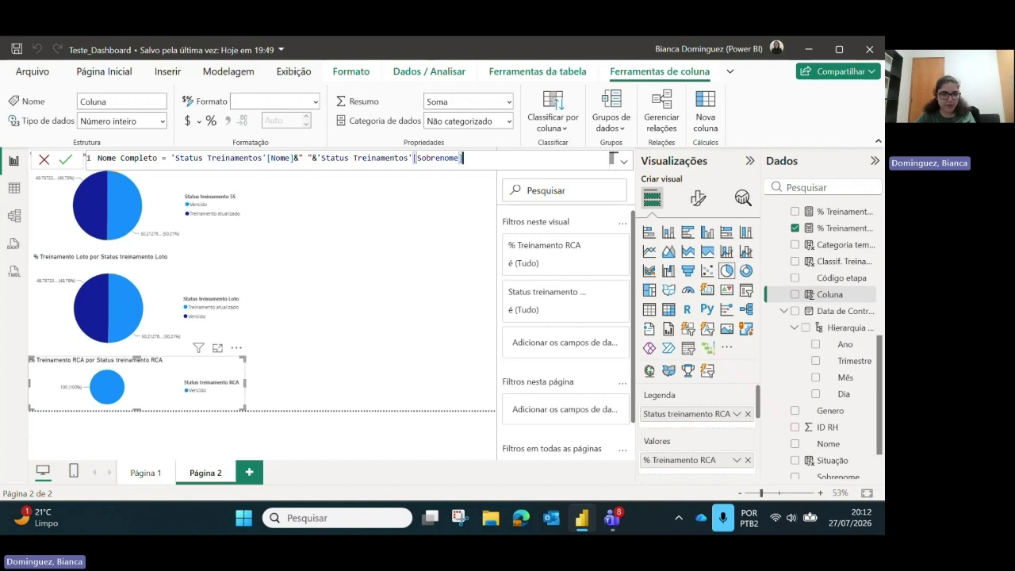
pyautogui.press('Return')
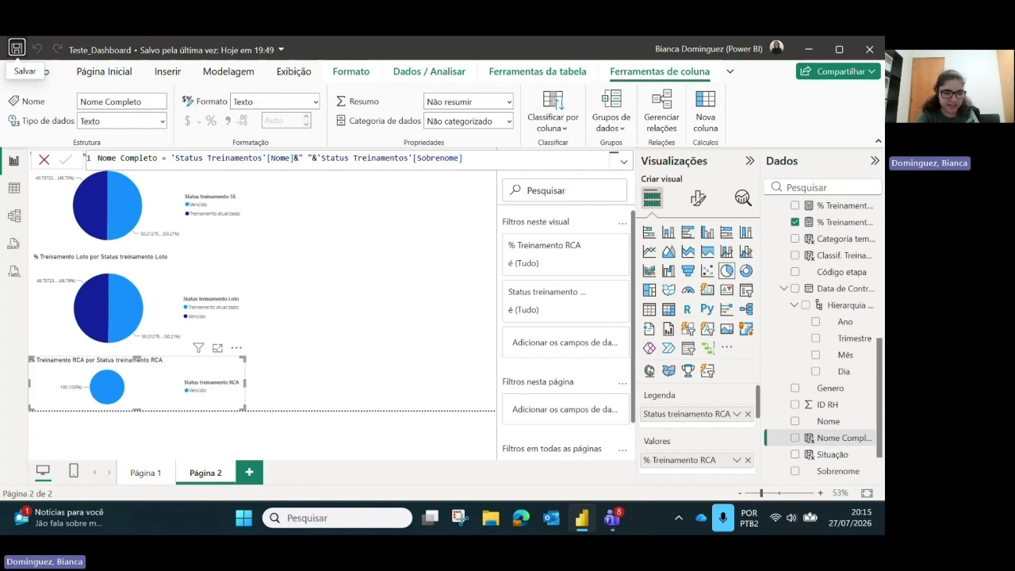
# - Insert a new blank visual on Página 2 of the report
pyautogui.click(16, 48)
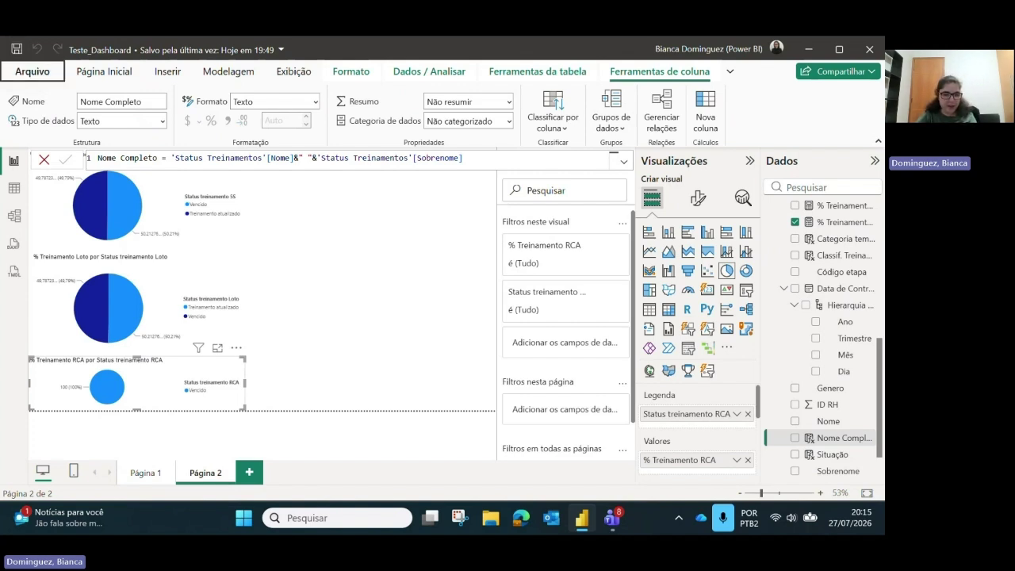
pyautogui.press('Right')
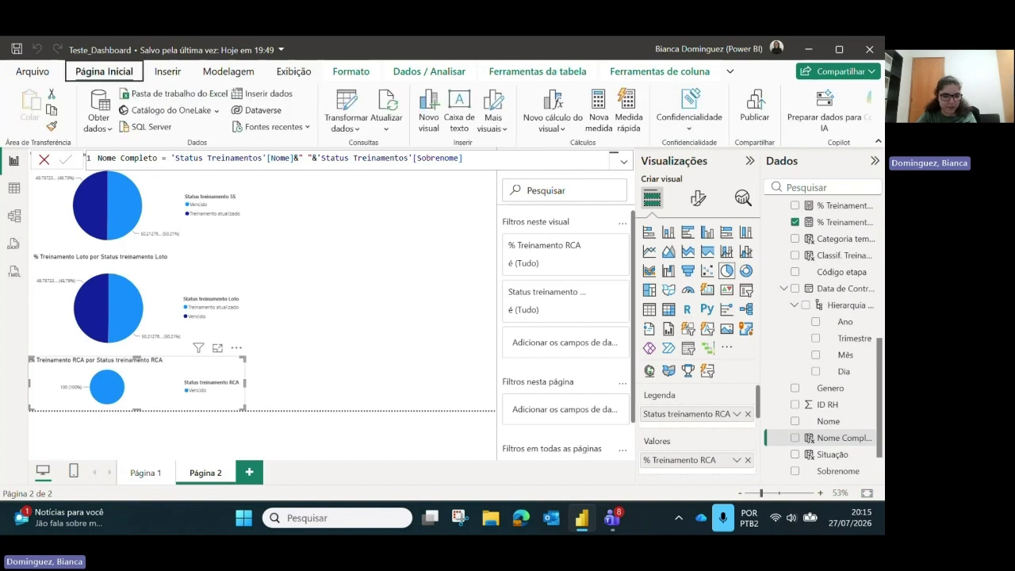
pyautogui.press('Tab')
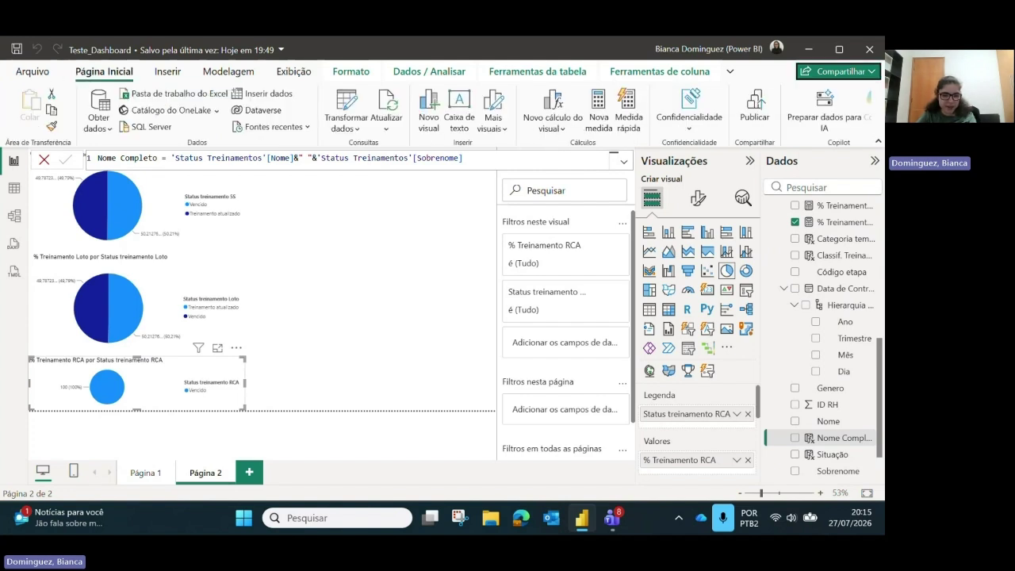
pyautogui.press('Tab')
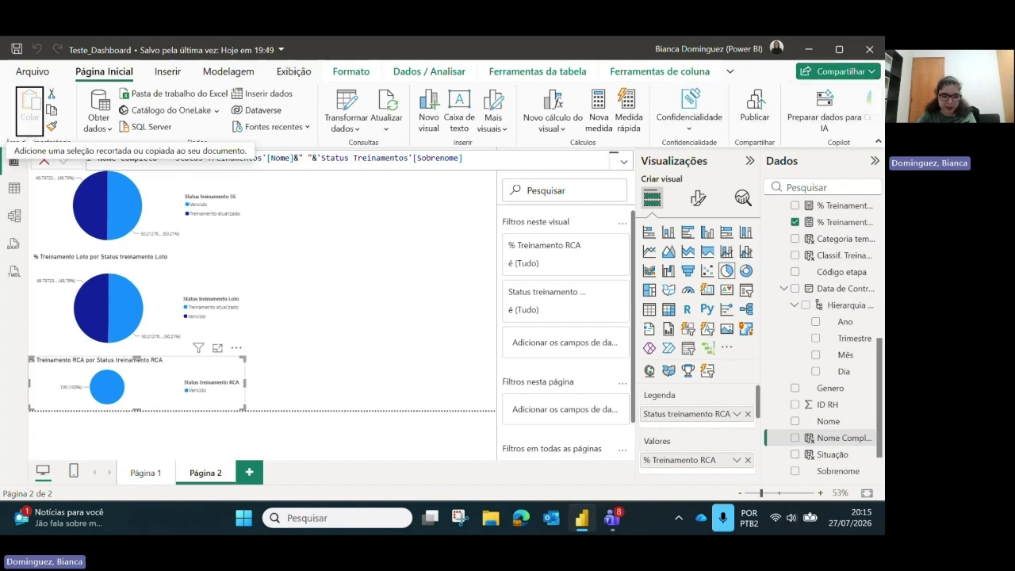
pyautogui.press('Tab')
pyautogui.press('Tab')
pyautogui.press('Tab')
pyautogui.press('Tab')
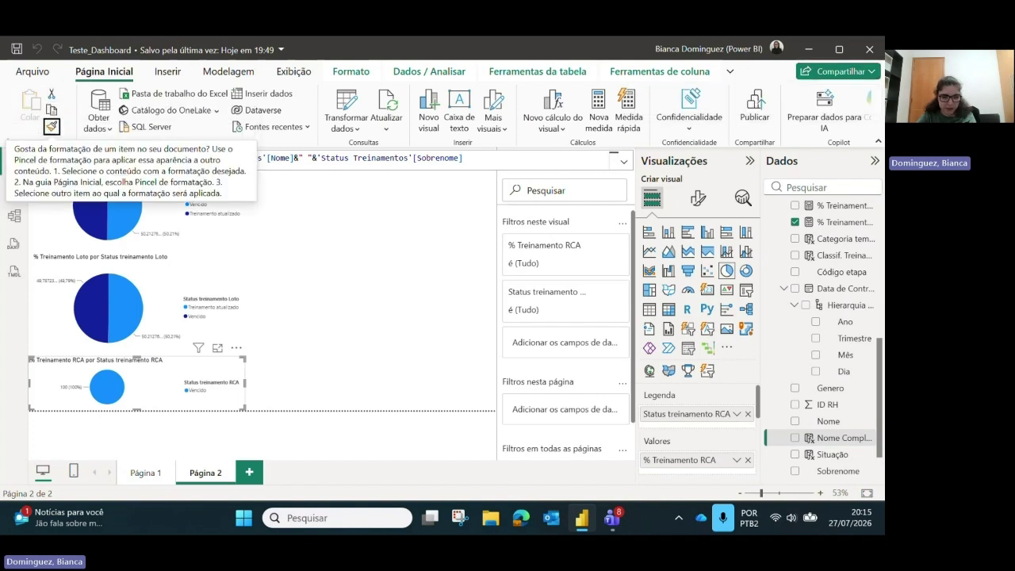
pyautogui.press('Tab')
pyautogui.press('Tab')
pyautogui.press('Tab')
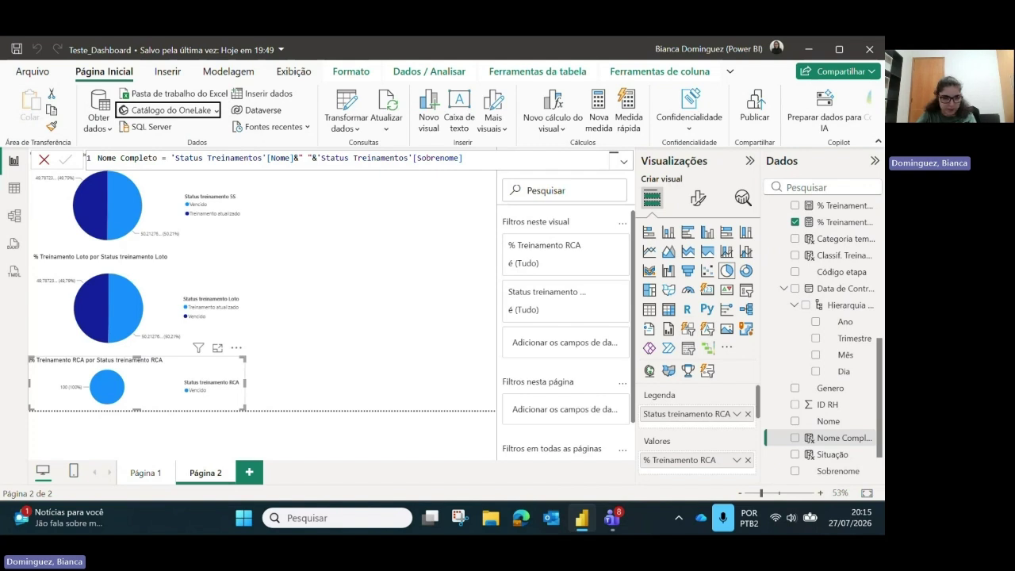
pyautogui.press('Tab')
pyautogui.press('Tab')
pyautogui.press('Tab')
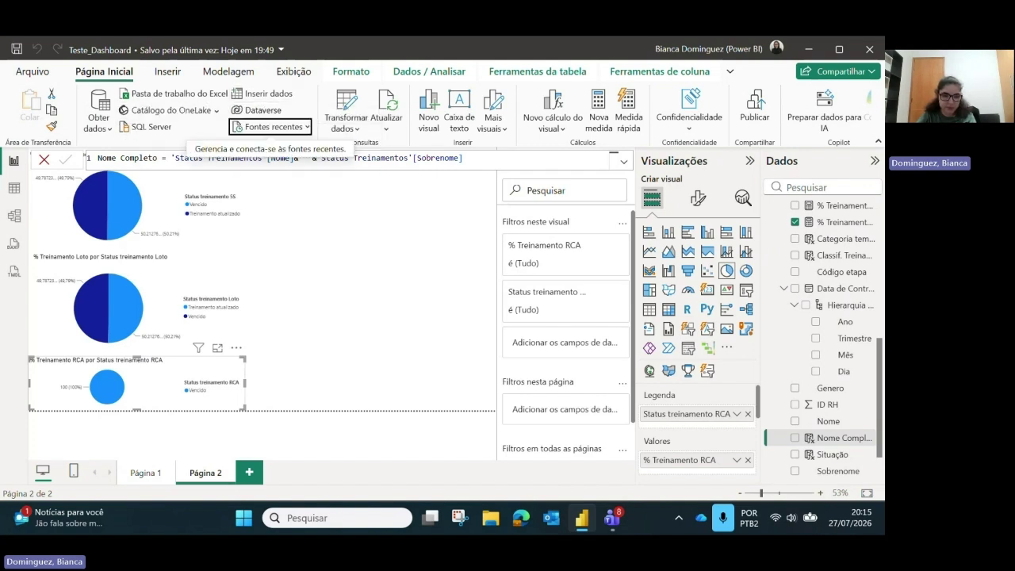
pyautogui.press('Tab')
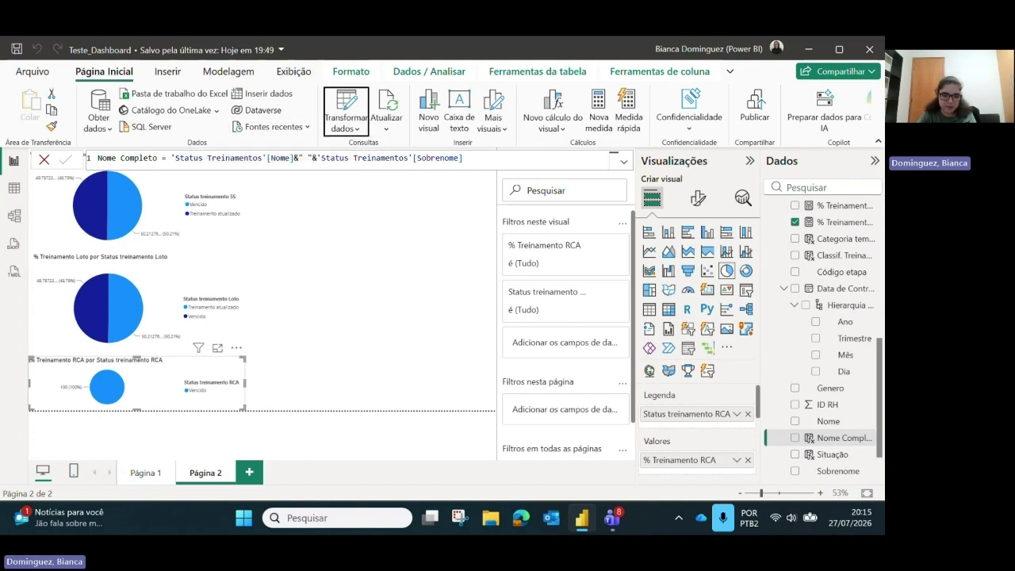
pyautogui.press('Tab')
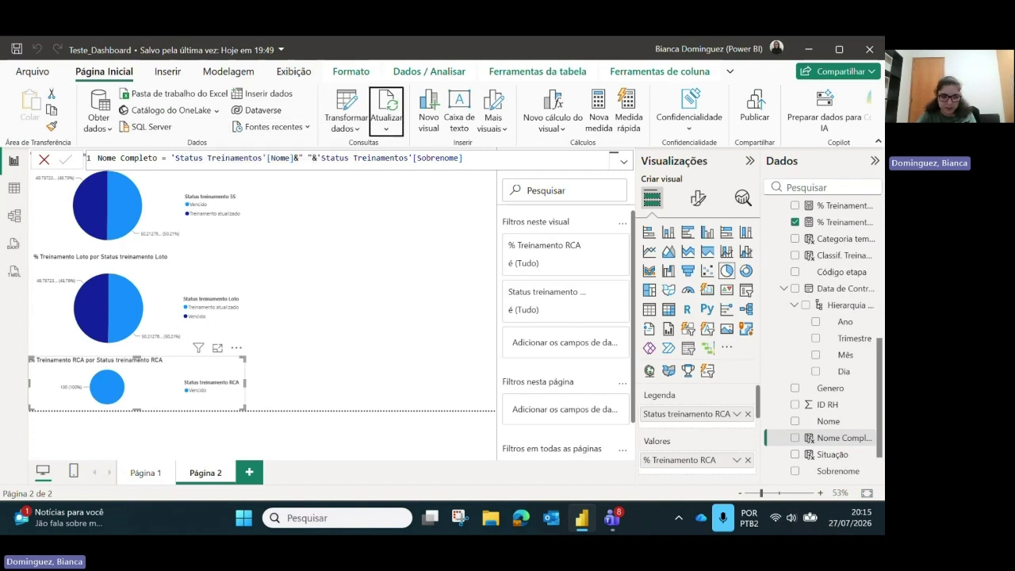
pyautogui.press('Tab')
pyautogui.press('Tab')
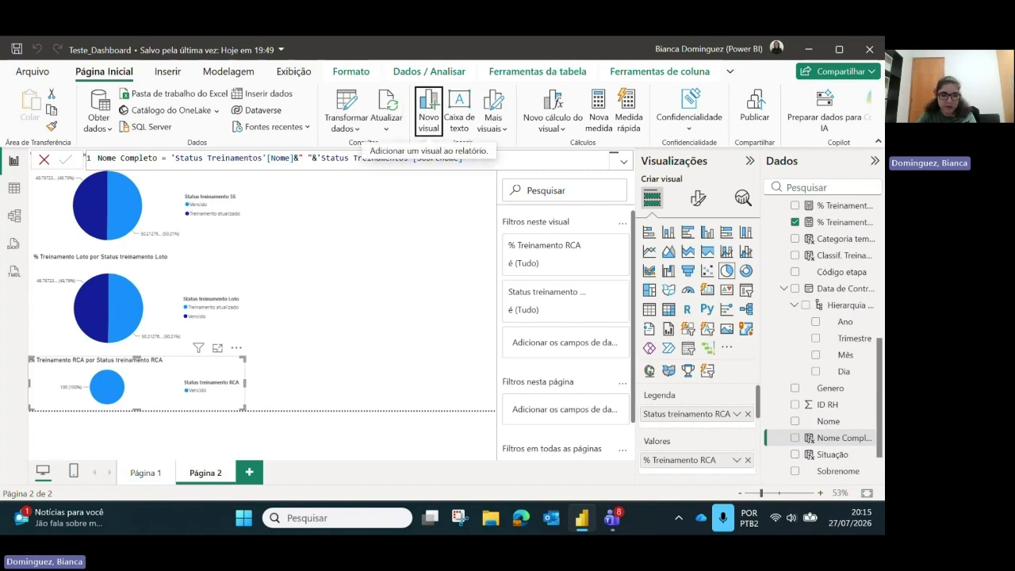
pyautogui.press('Return')
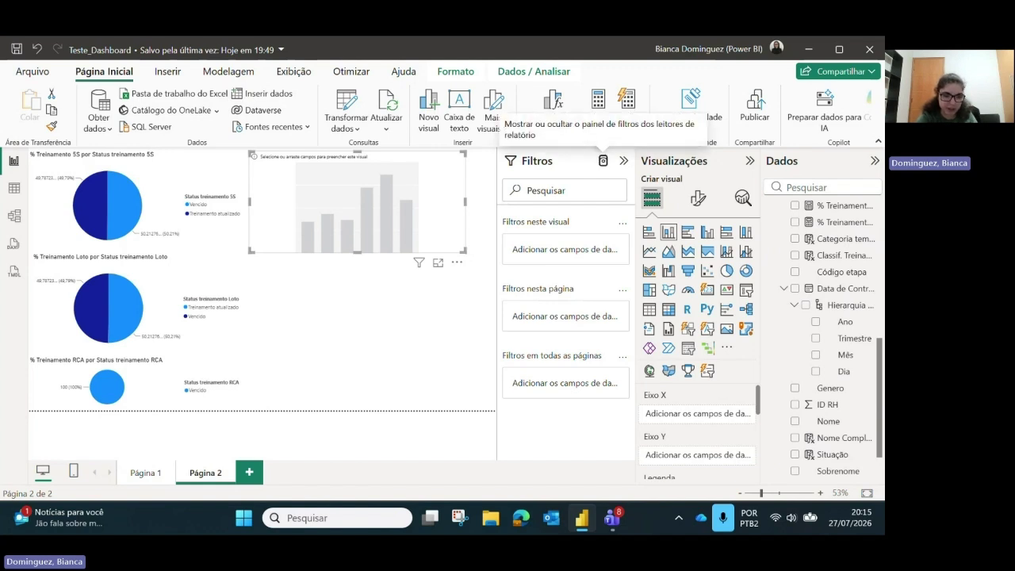
# - Change the new empty visual to a table and add the Nome Completo column from Status Treinamentos to it
pyautogui.click(603, 160)
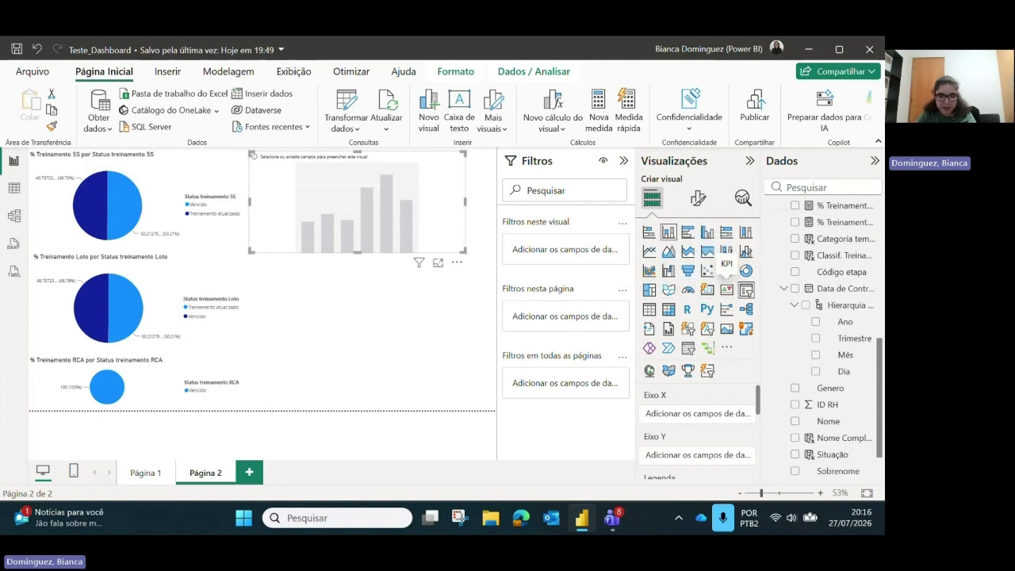
pyautogui.click(648, 309)
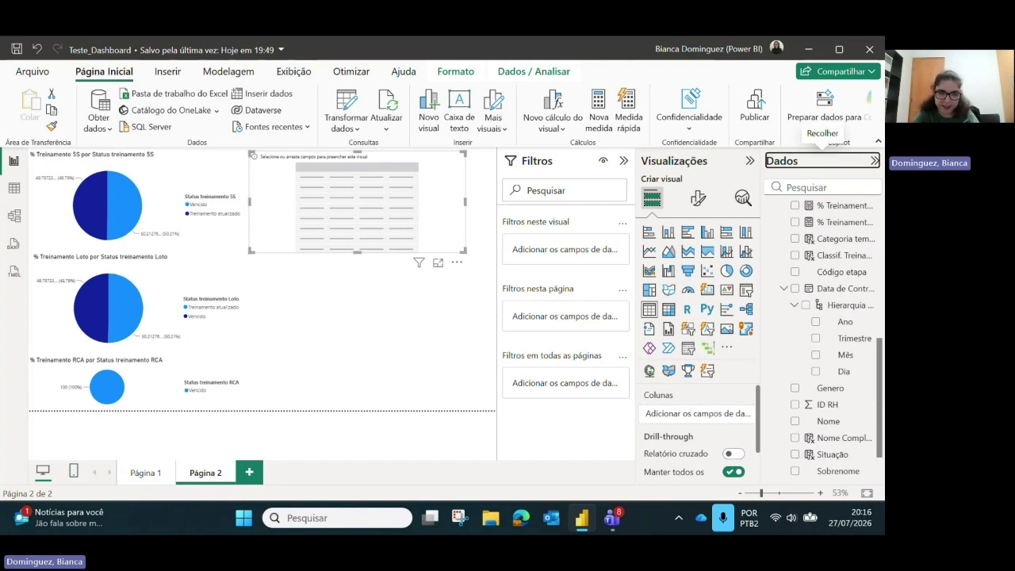
pyautogui.click(824, 187)
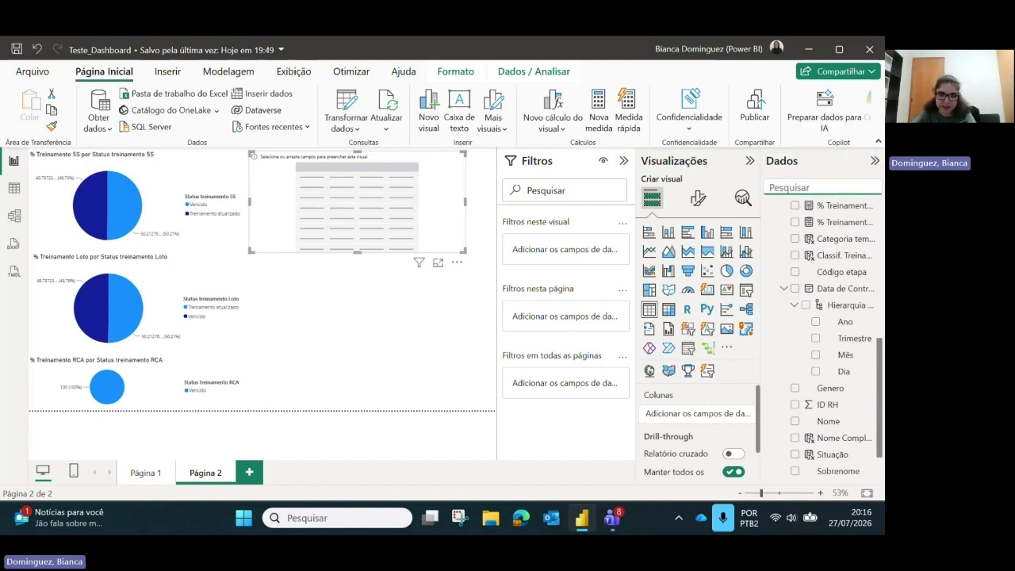
pyautogui.scroll(5, 795, 309)
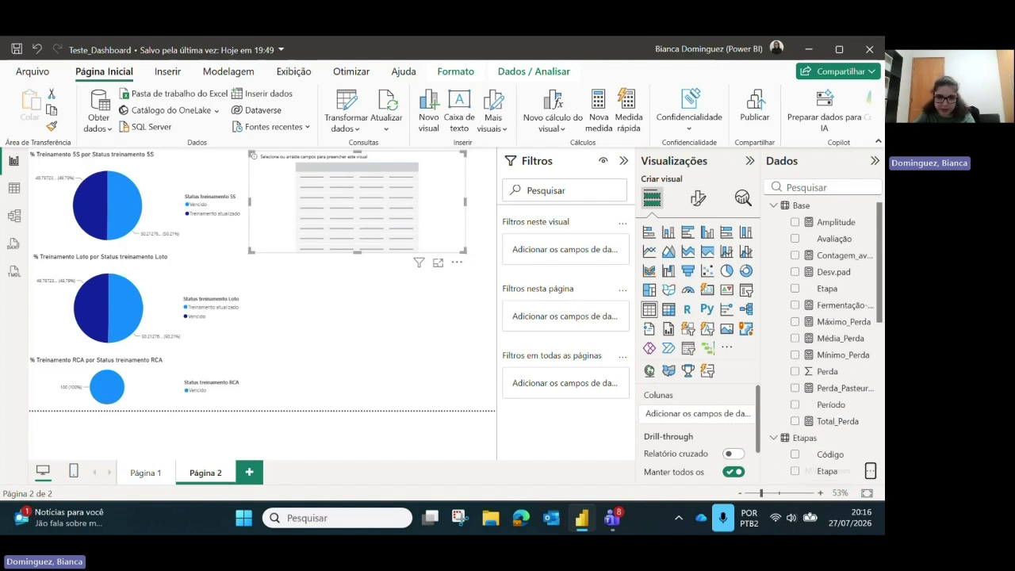
pyautogui.scroll(-1, 841, 460)
pyautogui.scroll(-3, 841, 397)
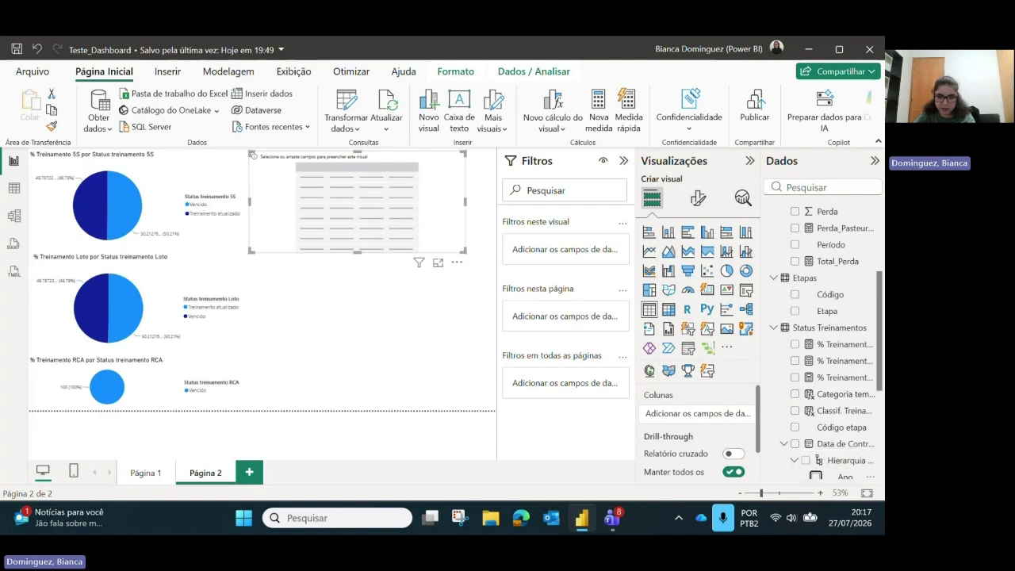
pyautogui.scroll(-4, 815, 475)
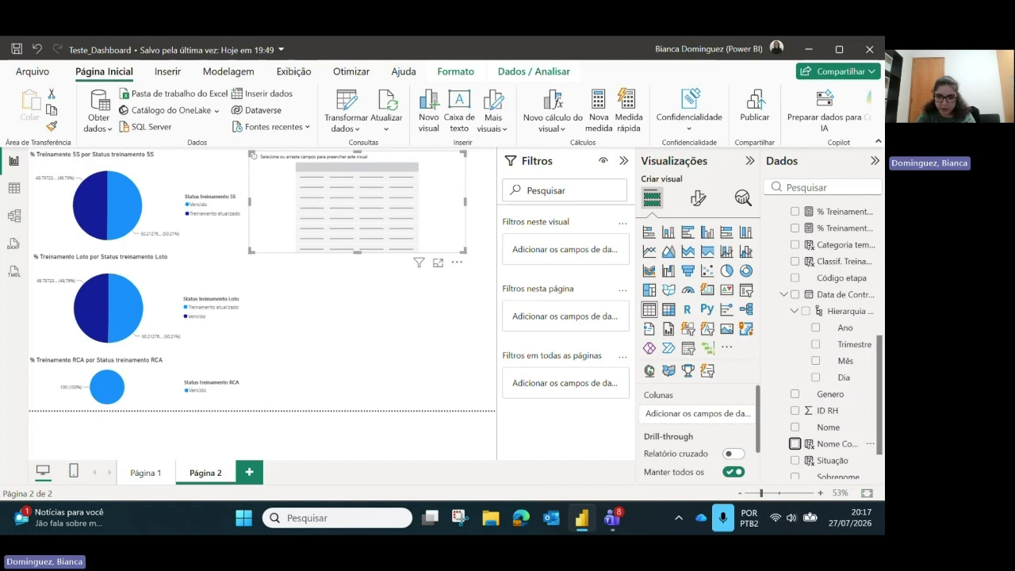
pyautogui.click(795, 443)
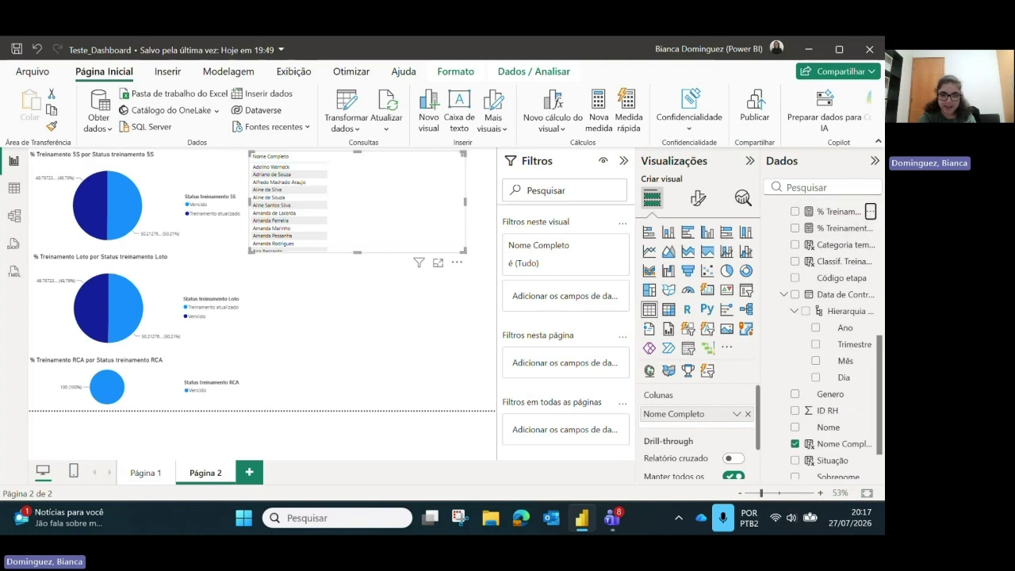
# - Add Etapa from the Etapas table, plus Categoria tempo de empresa, Classif. Treinamento and Situação from Status Treinamentos, to the table visual
pyautogui.scroll(1, 870, 211)
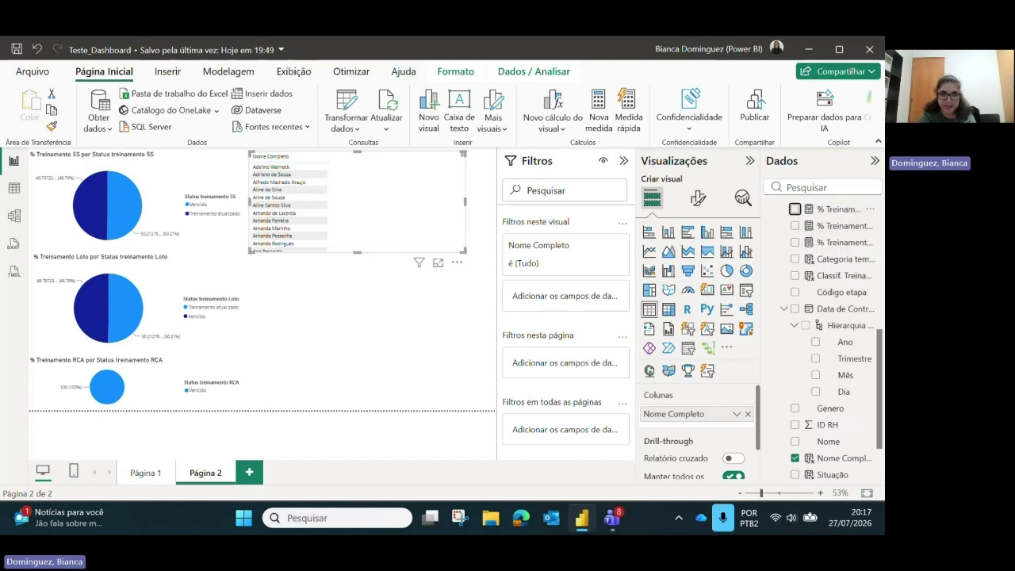
pyautogui.scroll(5, 870, 322)
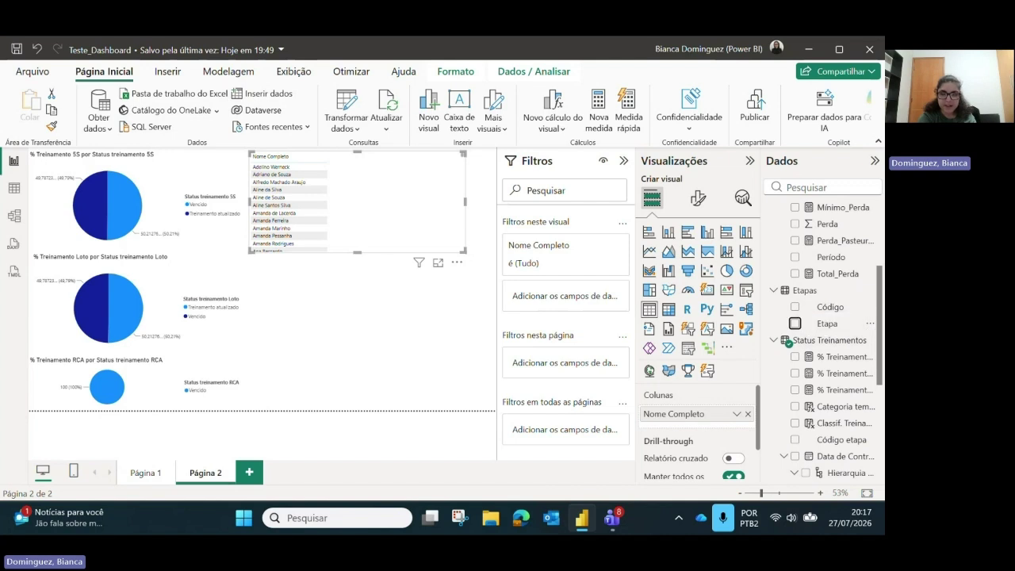
pyautogui.click(794, 322)
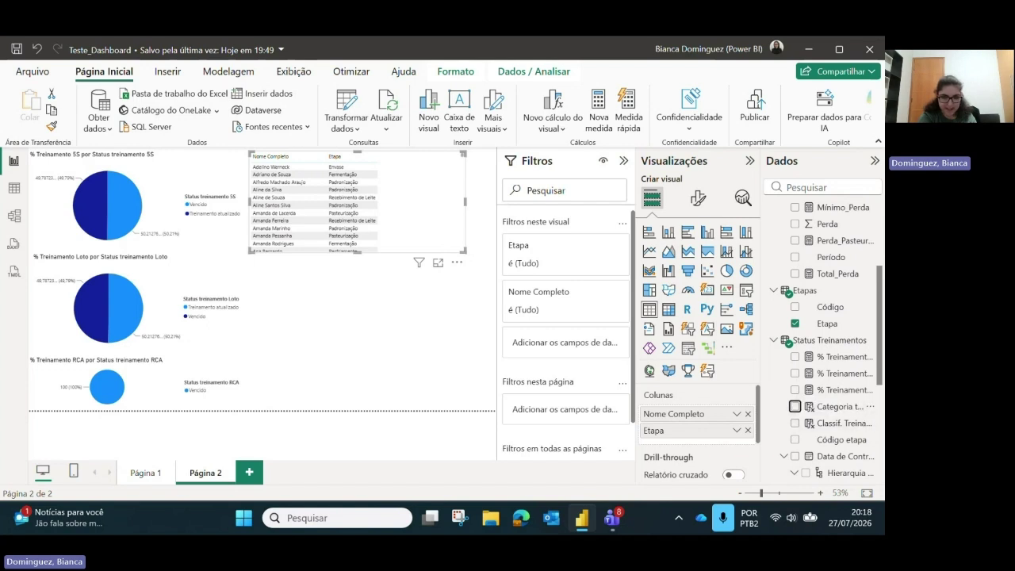
pyautogui.click(795, 406)
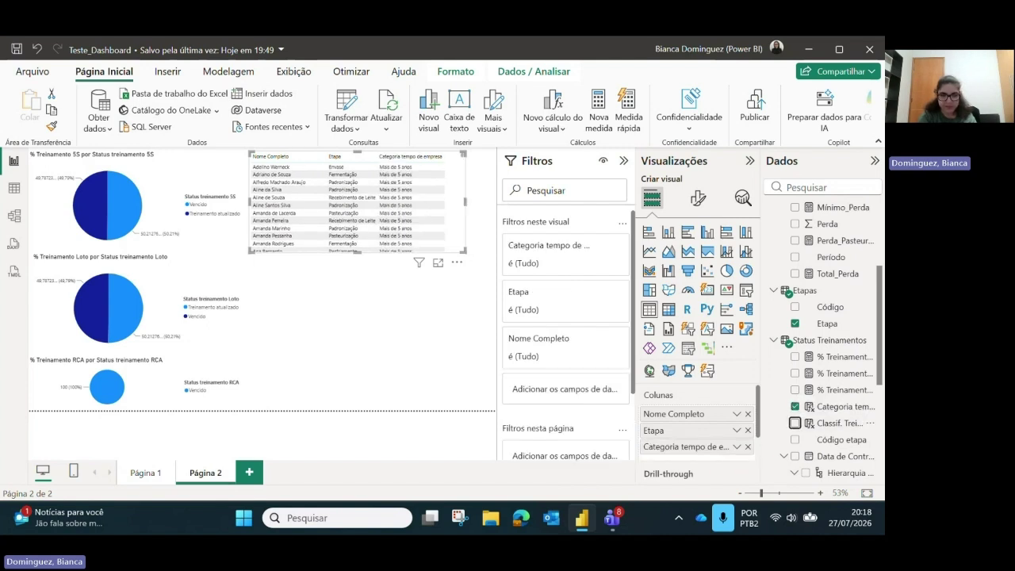
pyautogui.click(794, 423)
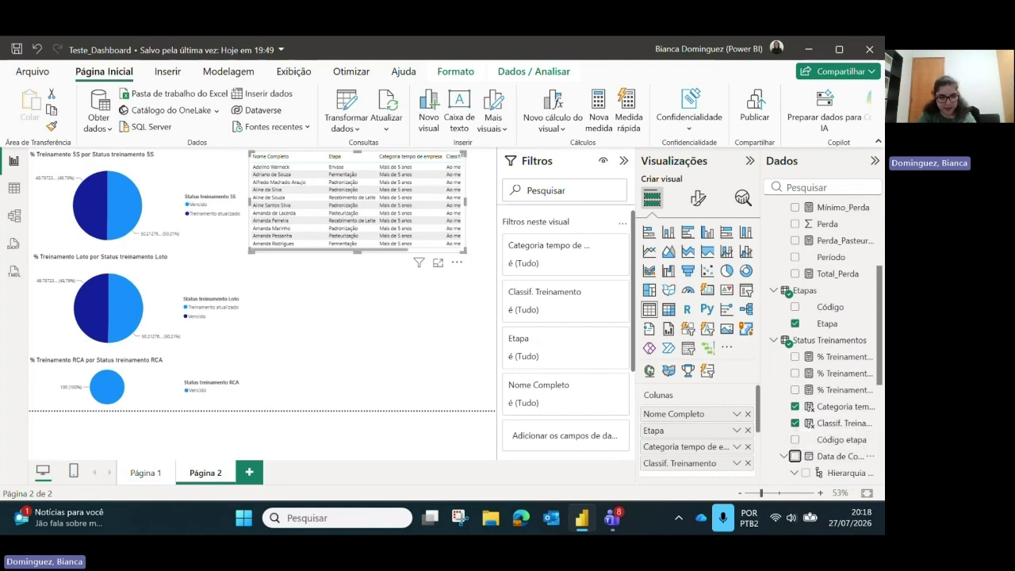
pyautogui.scroll(-4, 805, 472)
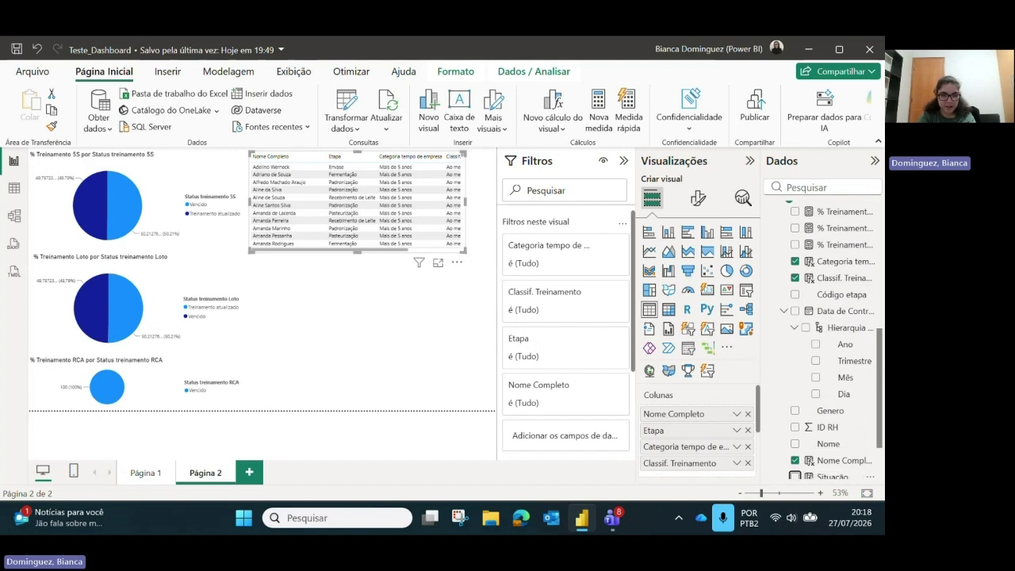
pyautogui.click(795, 476)
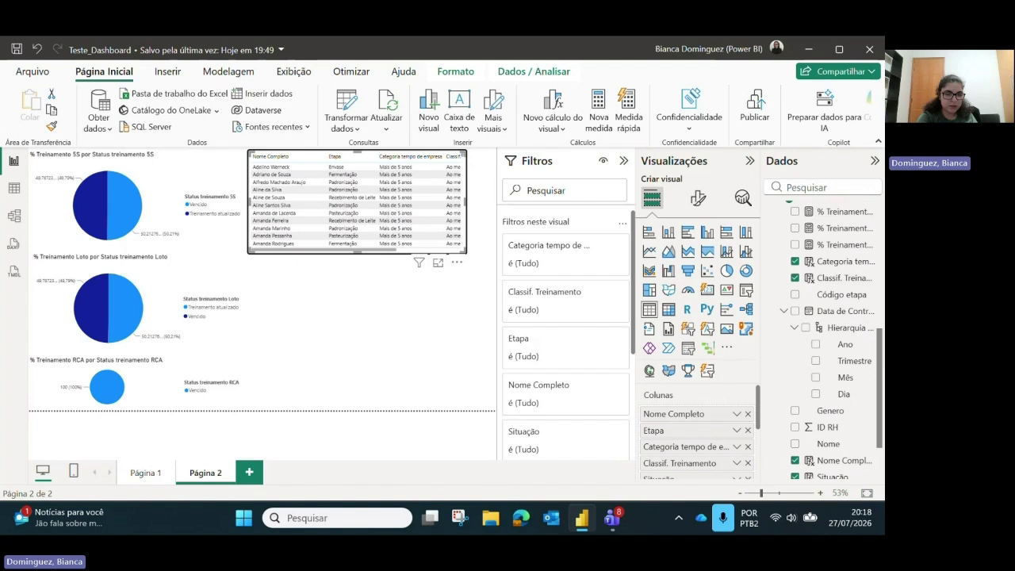
# - Examine the table visual's headers and its first row across all columns from Nome Completo to Situação, and leave the visual's contents
pyautogui.click(289, 157)
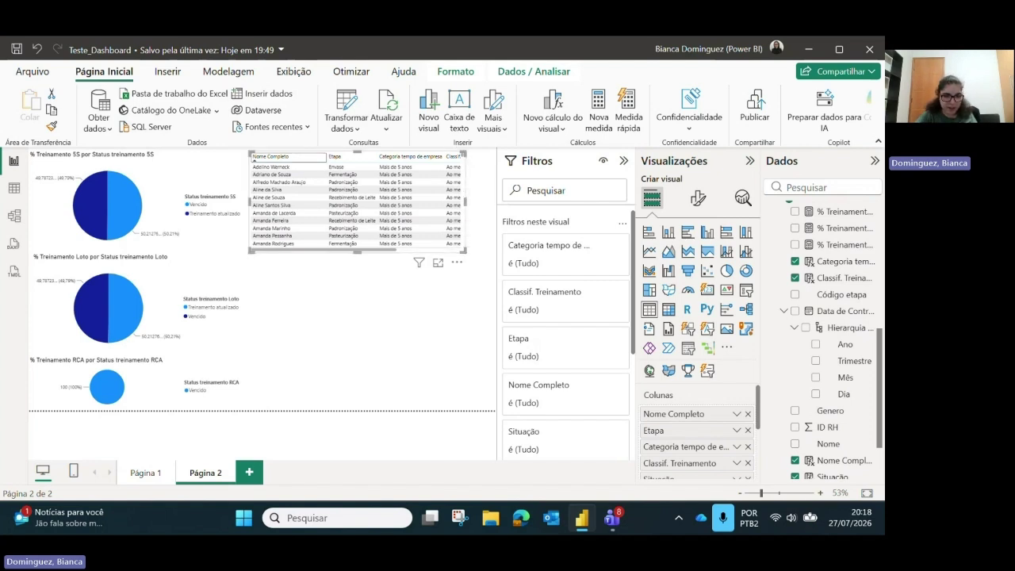
pyautogui.click(289, 168)
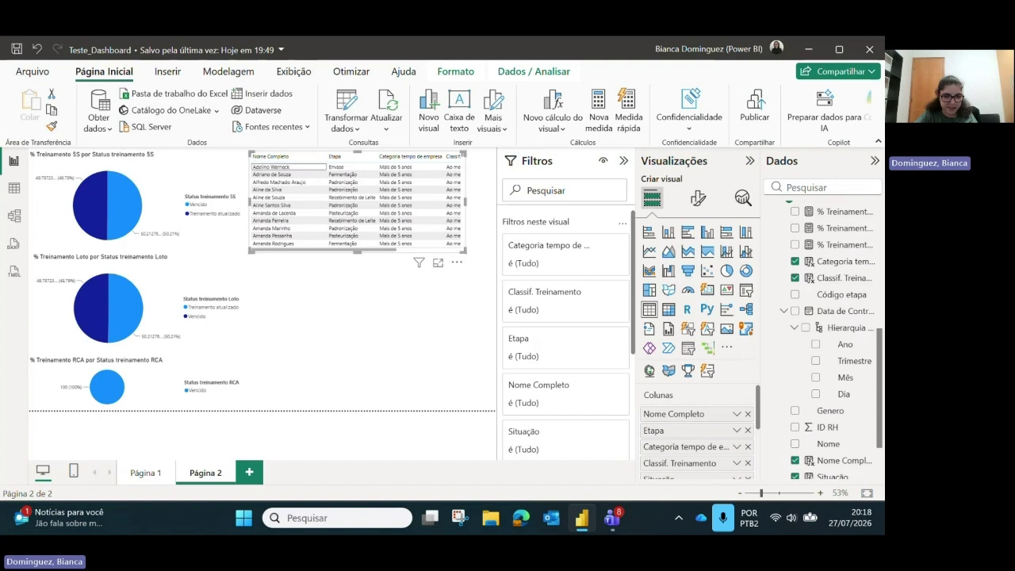
pyautogui.click(352, 168)
pyautogui.click(352, 157)
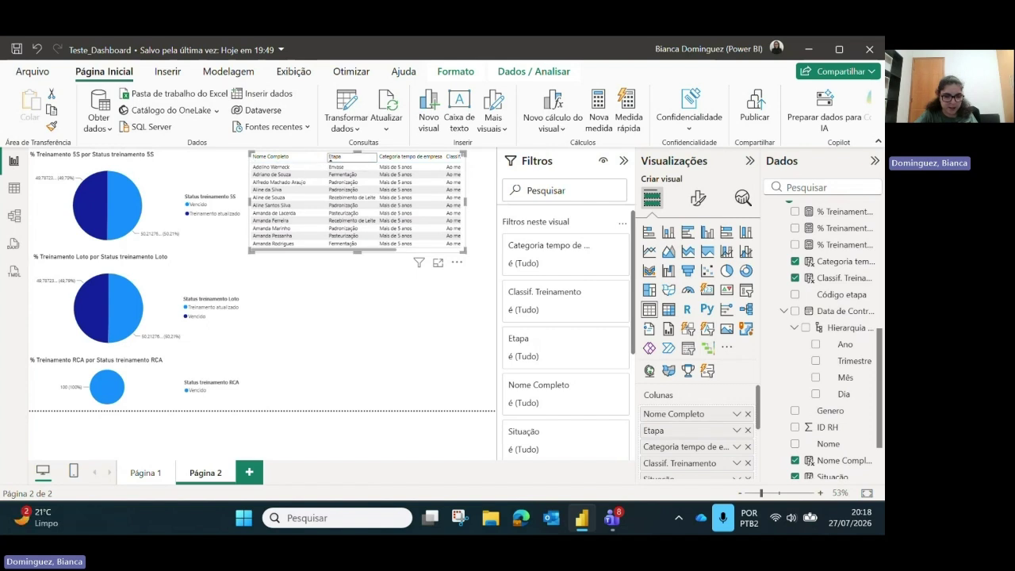
pyautogui.click(288, 157)
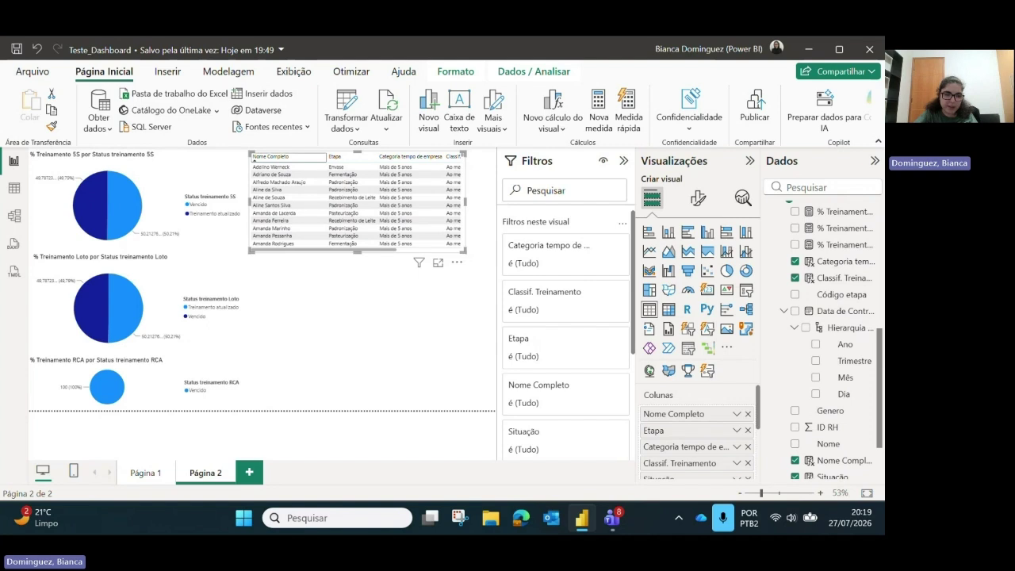
pyautogui.click(288, 167)
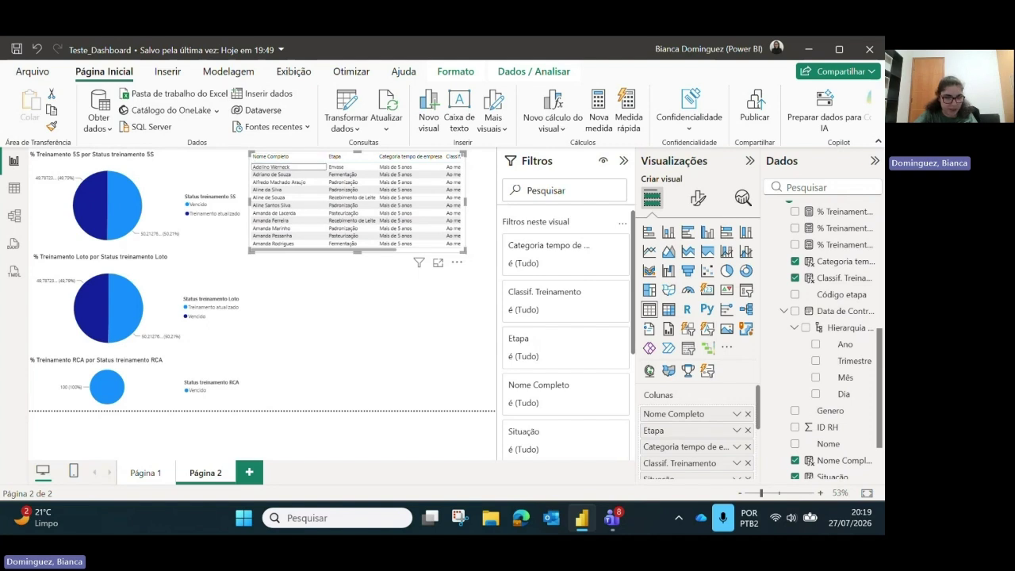
pyautogui.press('Right')
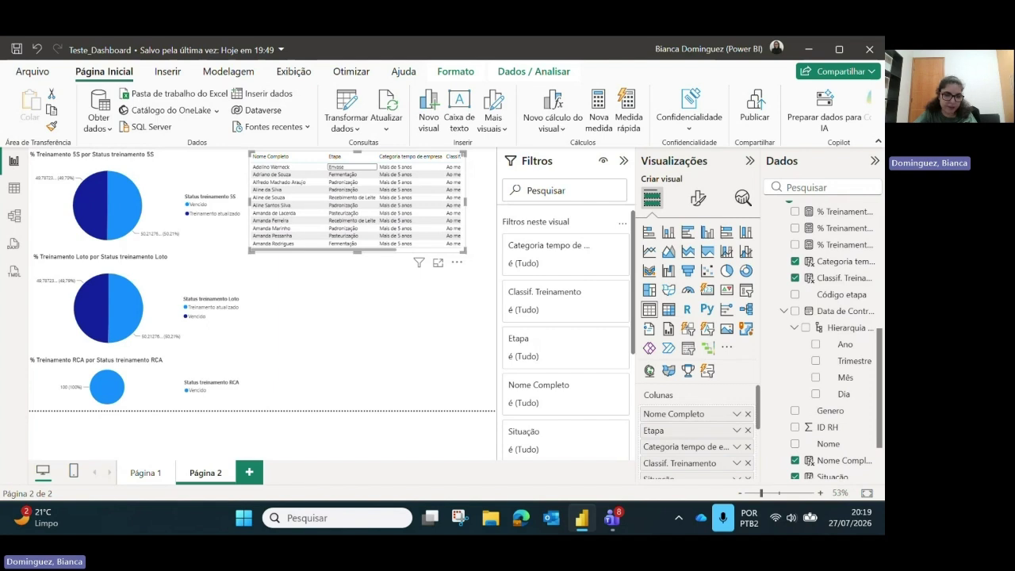
pyautogui.press('Right')
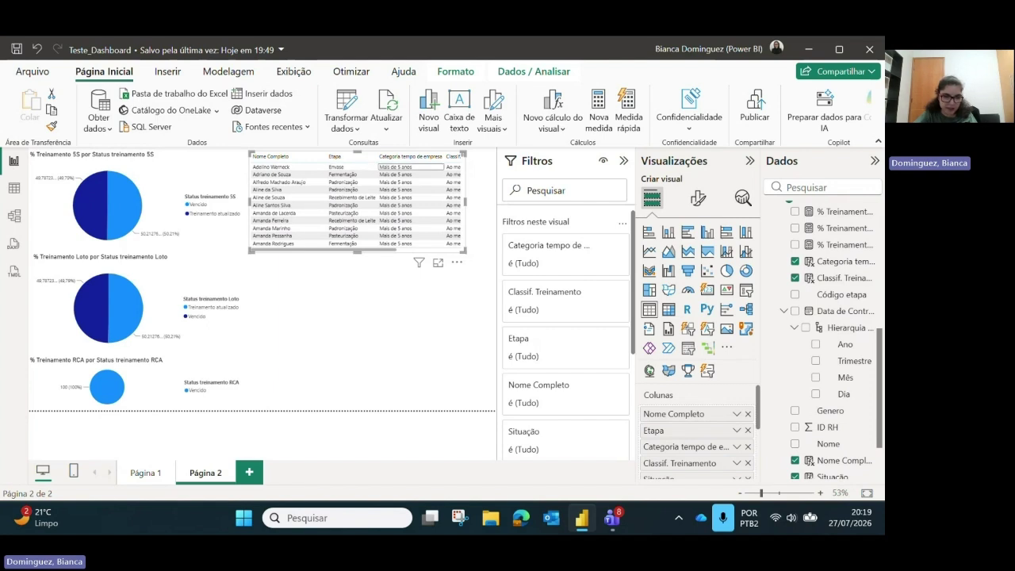
pyautogui.press('Right')
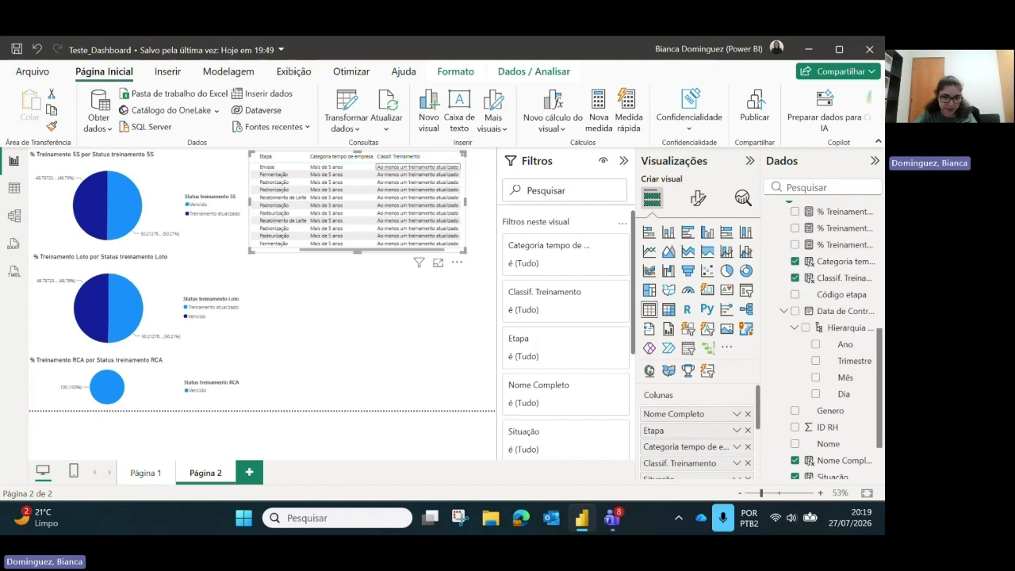
pyautogui.press('Right')
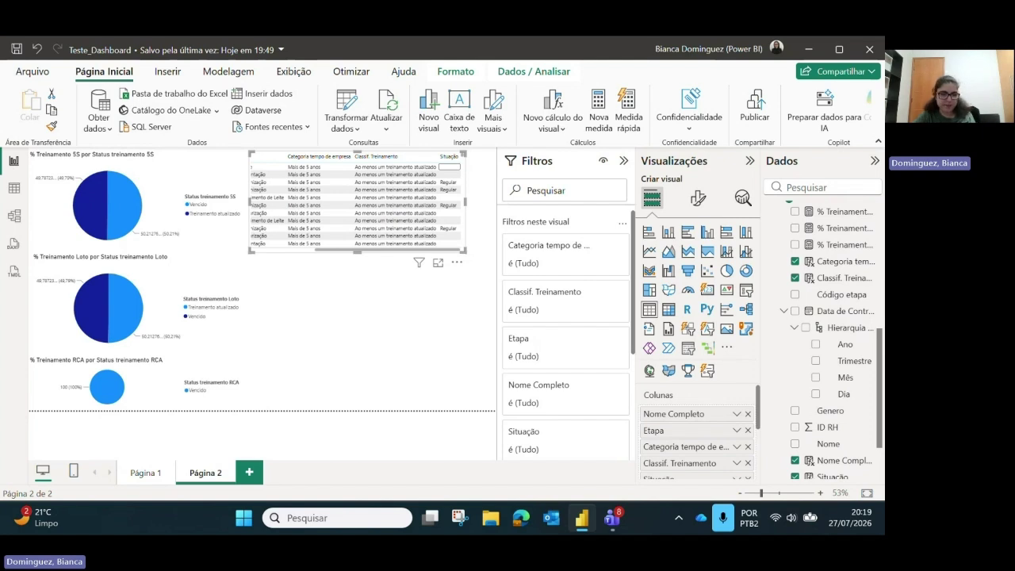
pyautogui.press('Escape')
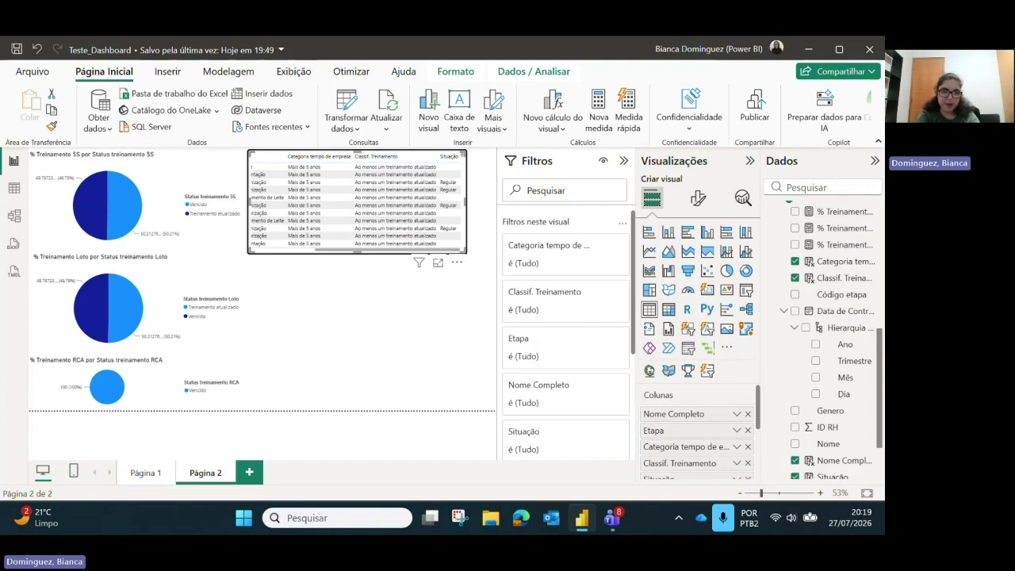
# - Switch to the Concatenando meeting window in Microsoft Teams
pyautogui.hotkey('alt', 'Tab')
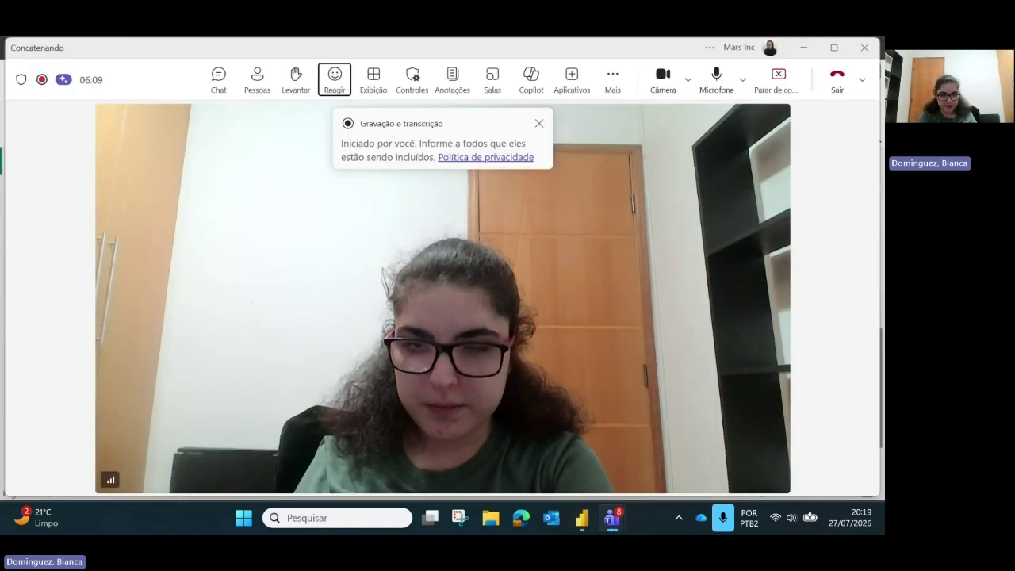